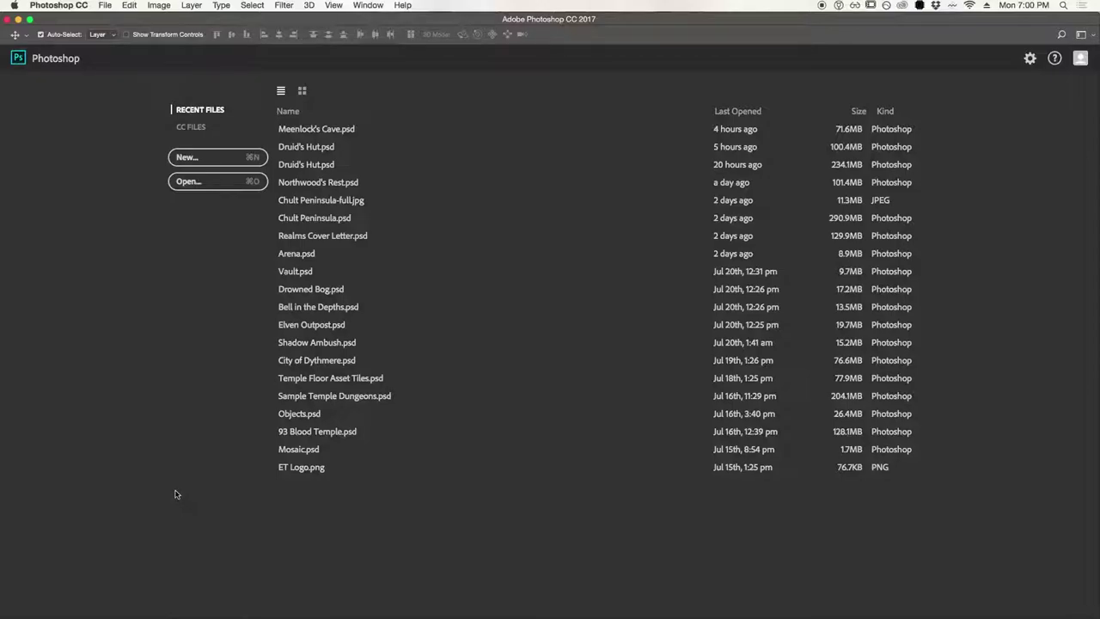
# Create a new 3000 × 3000 px document at 72 ppi and hide the grid
pyautogui.click(184, 158)
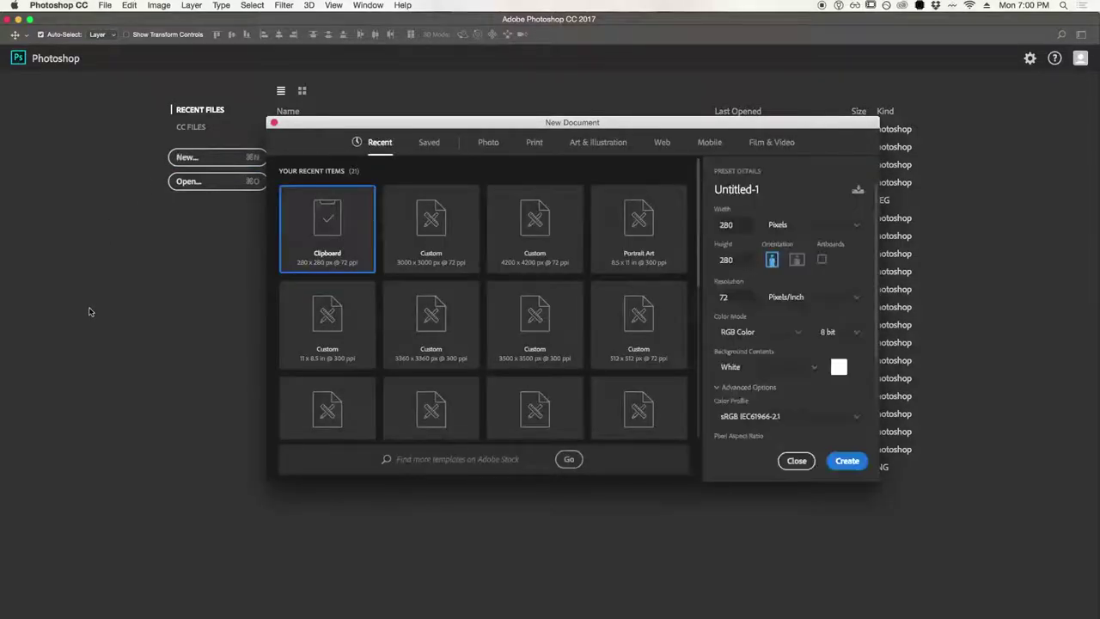
pyautogui.doubleClick(724, 224)
pyautogui.write('3000')
pyautogui.press('Tab')
pyautogui.write('3000')
pyautogui.press('Tab')
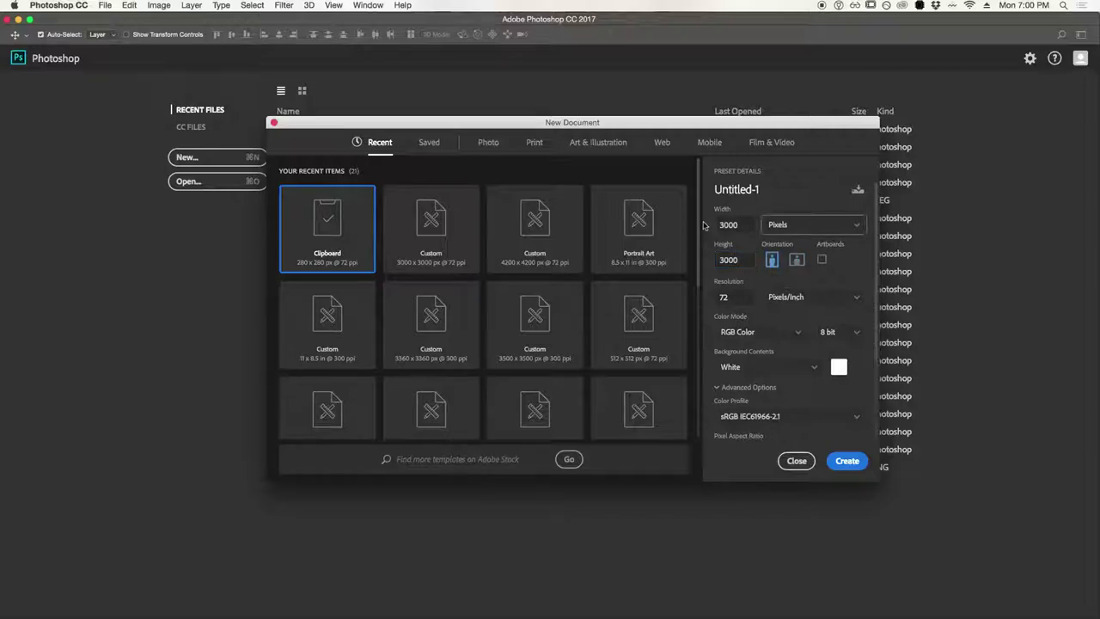
pyautogui.doubleClick(732, 299)
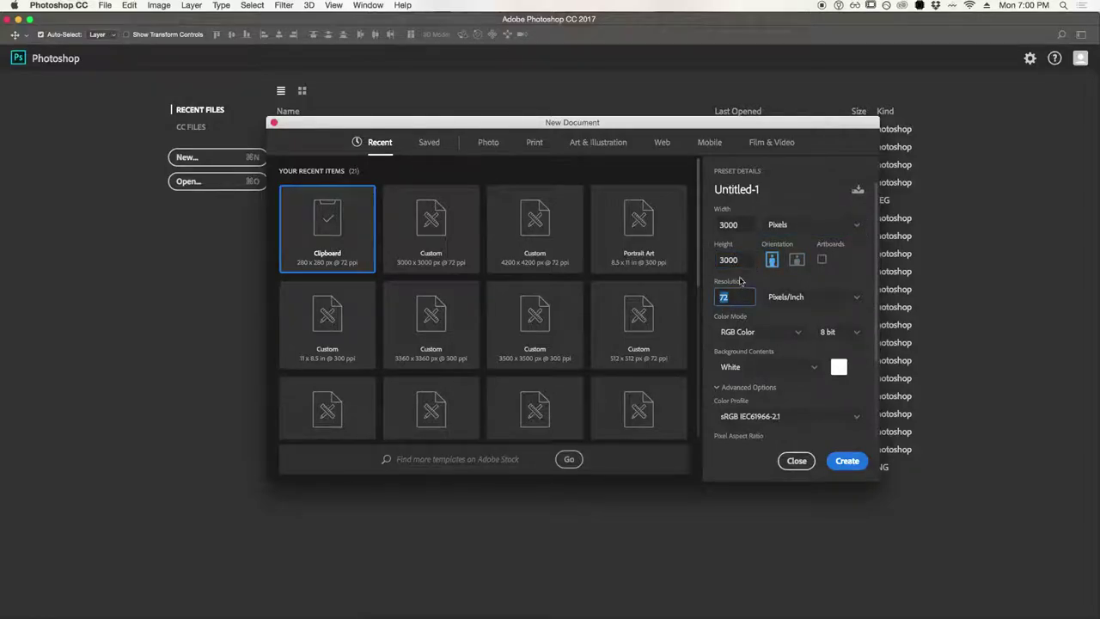
pyautogui.click(847, 462)
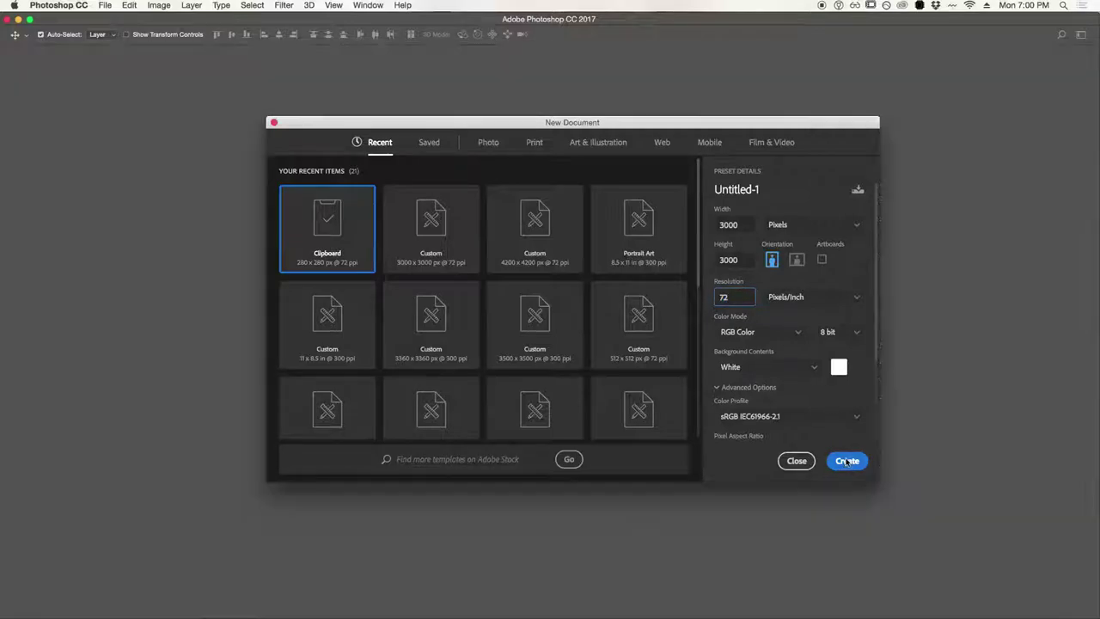
pyautogui.press('super+apostrophe')
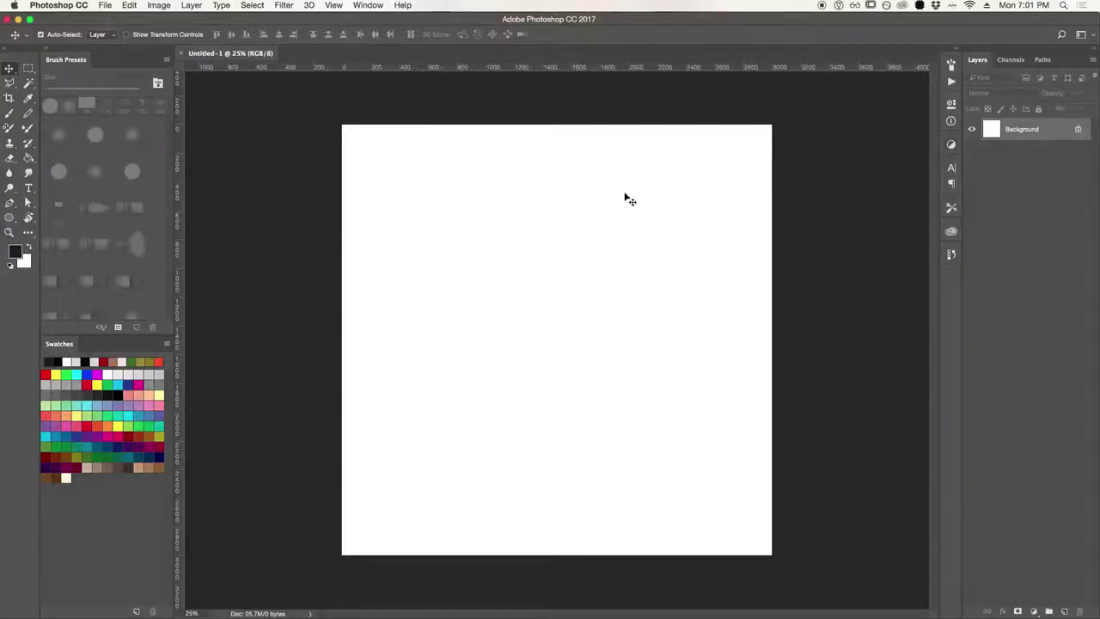
# Set the grid preferences to a gridline every 140 pixels with 1 subdivision
pyautogui.click(77, 7)
pyautogui.moveTo(77, 40)
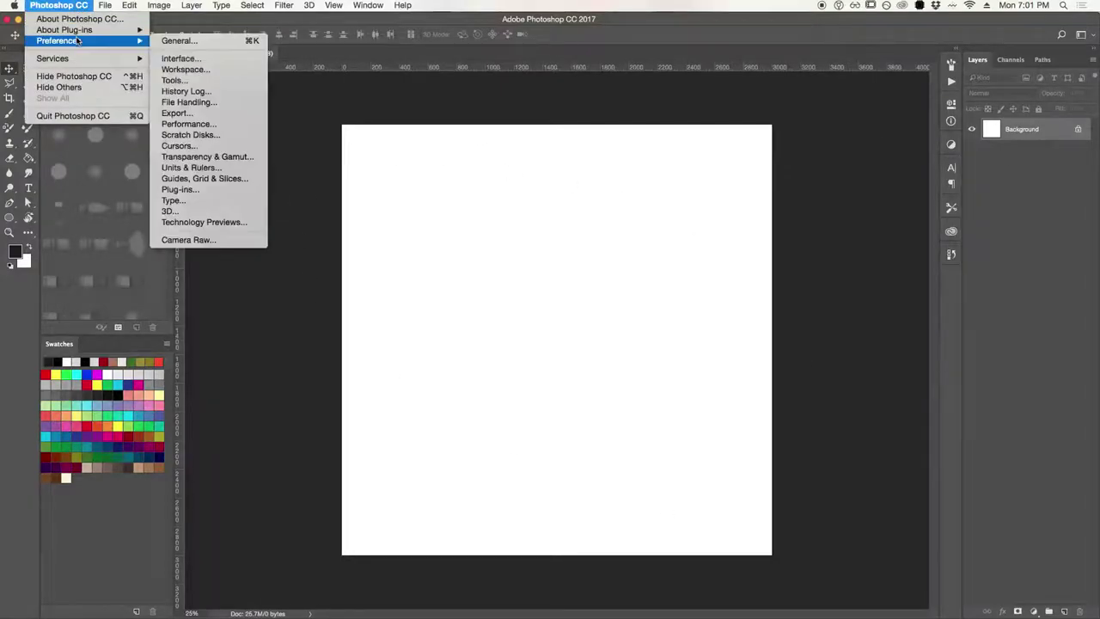
pyautogui.click(207, 179)
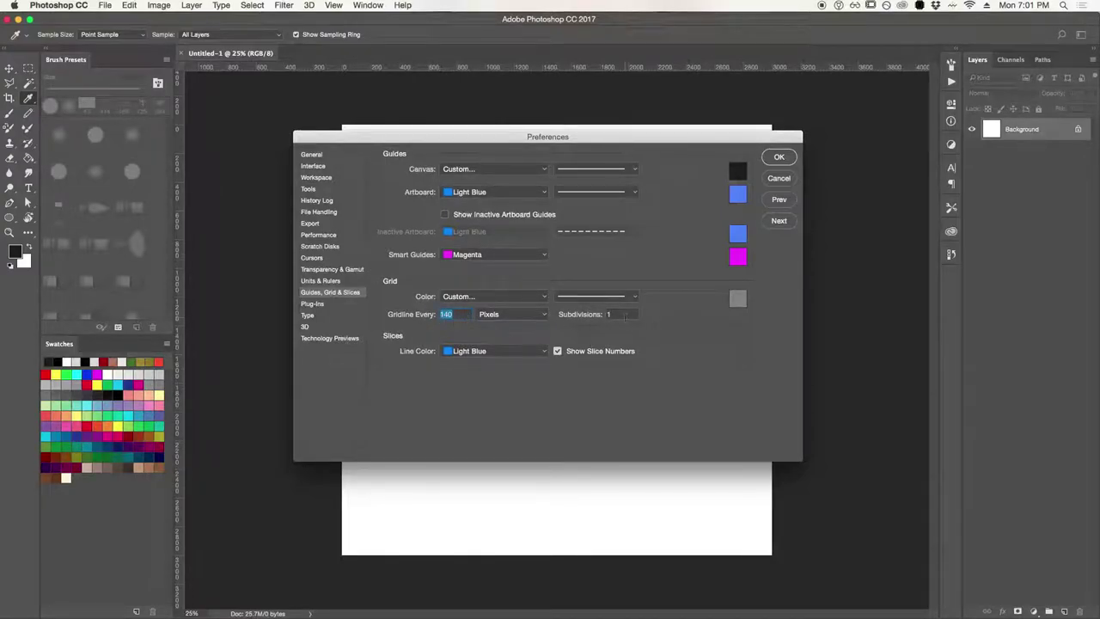
pyautogui.click(778, 158)
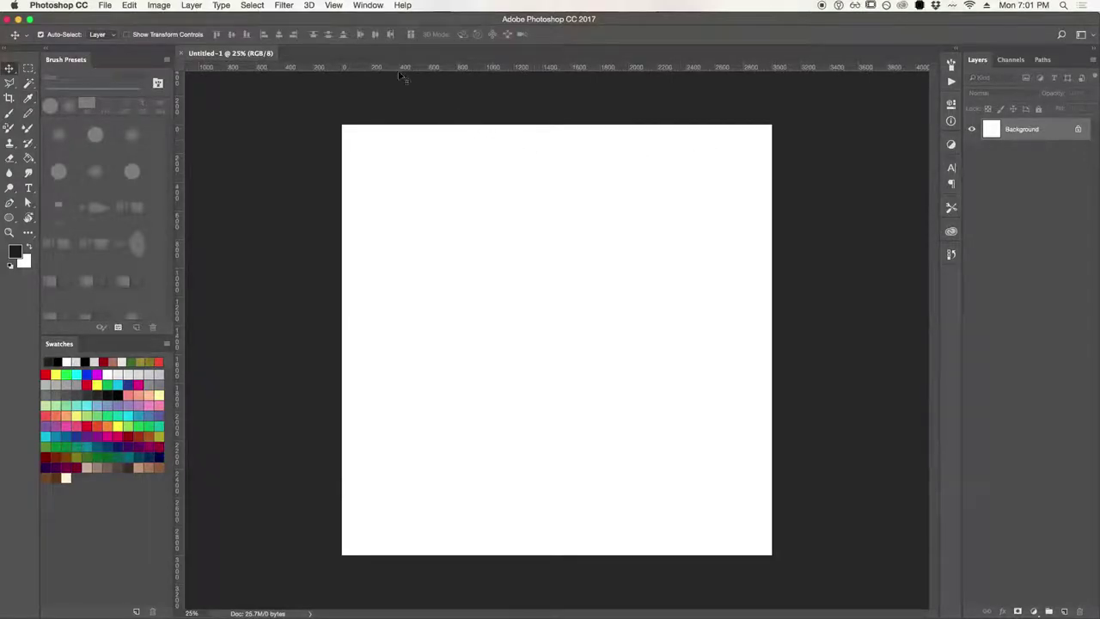
pyautogui.click(334, 7)
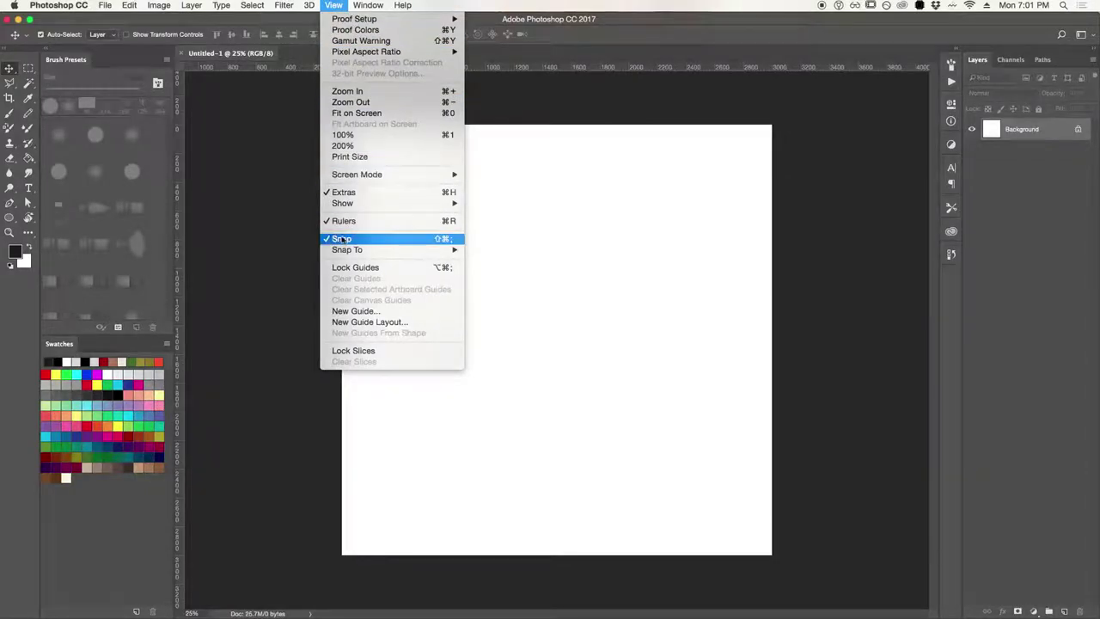
# Show the 140-pixel grid over the canvas, zoom in, and switch to Finder
pyautogui.moveTo(343, 204)
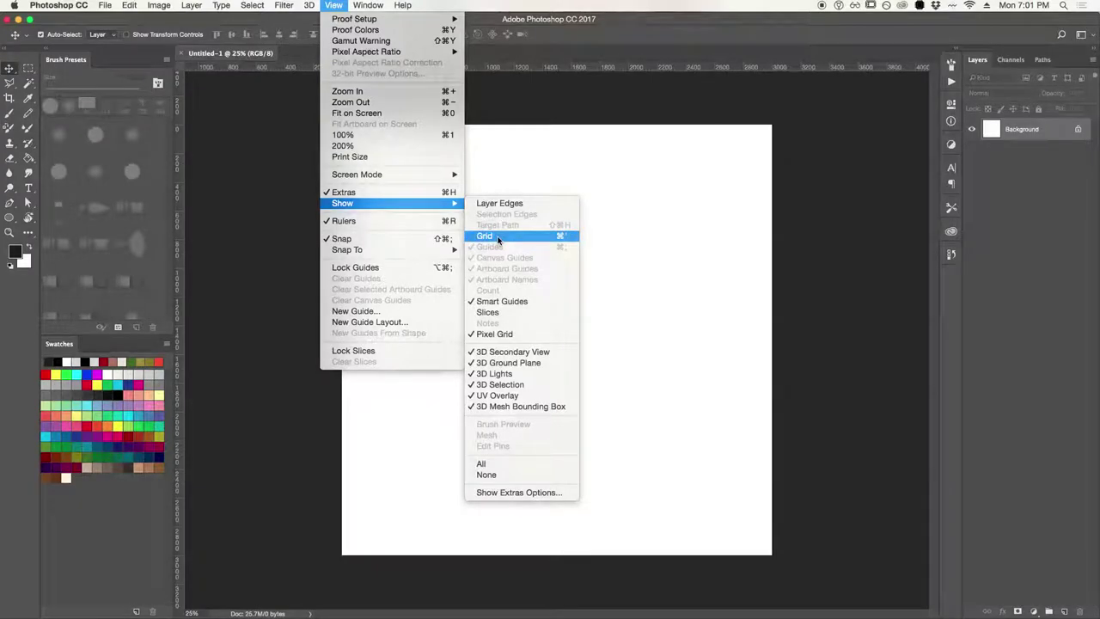
pyautogui.click(518, 236)
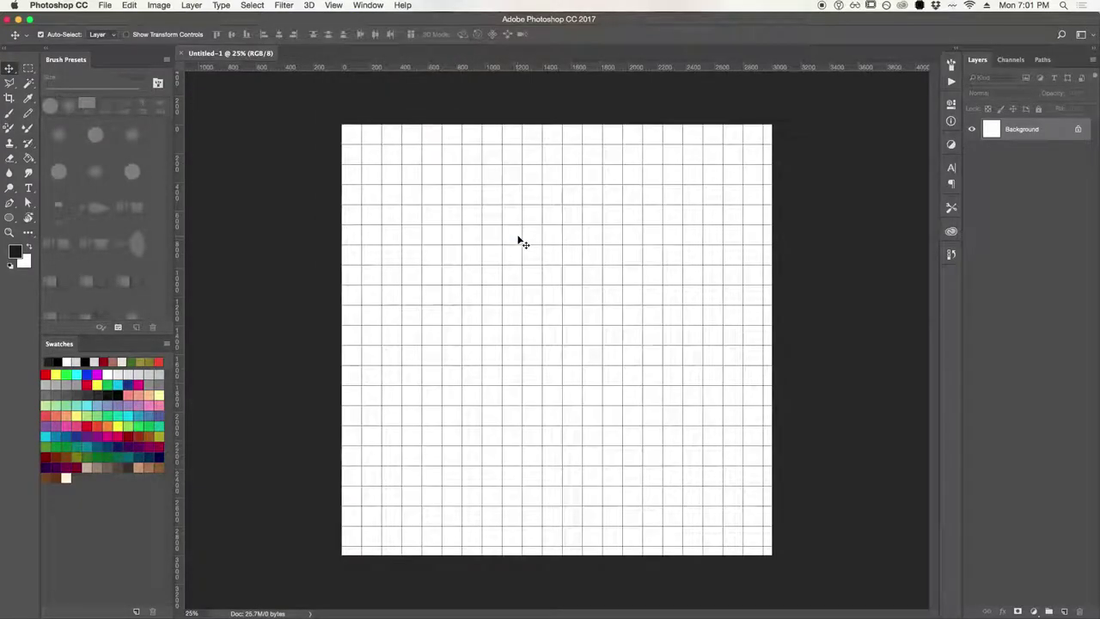
pyautogui.press('z')
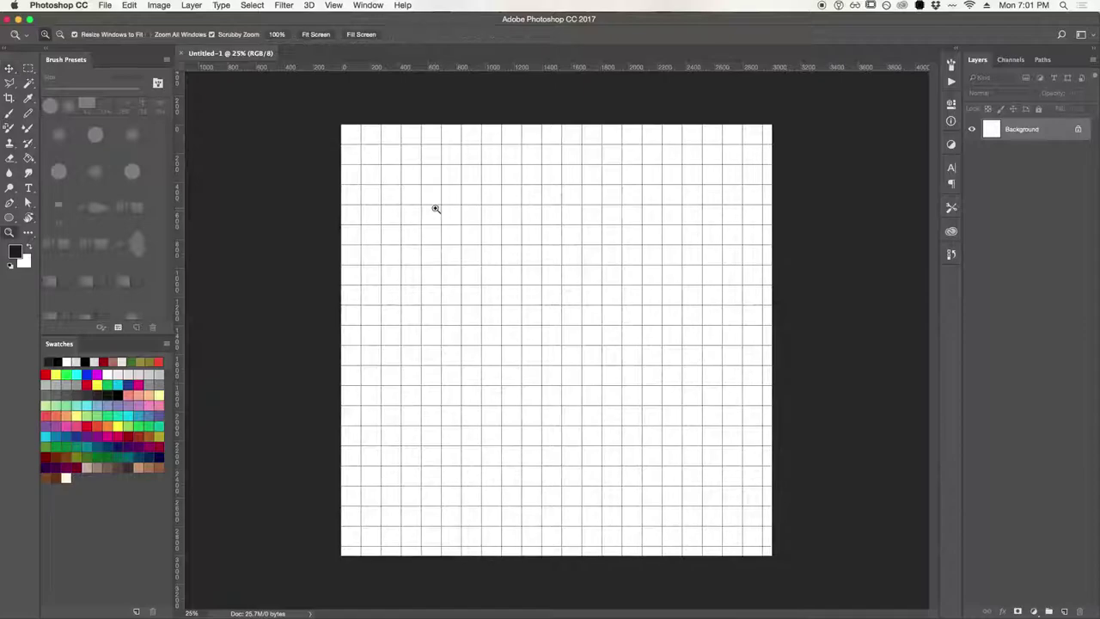
pyautogui.click(436, 207)
pyautogui.scroll(3, 466, 372)
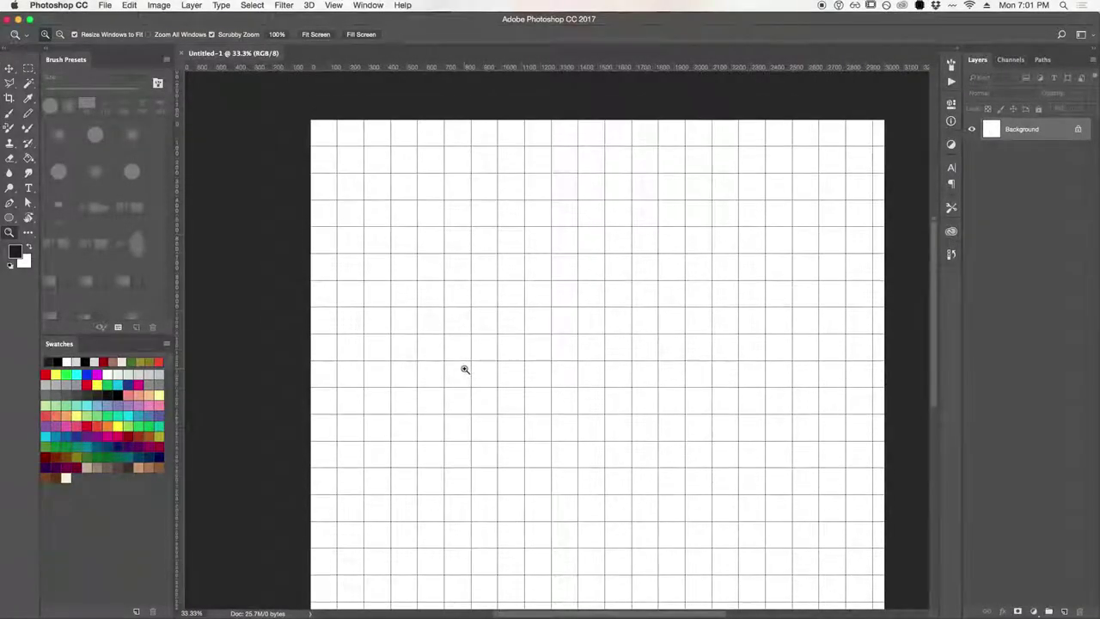
pyautogui.press('super+ctrl+Escape')
pyautogui.press('super+Tab')
pyautogui.press('super+Tab')
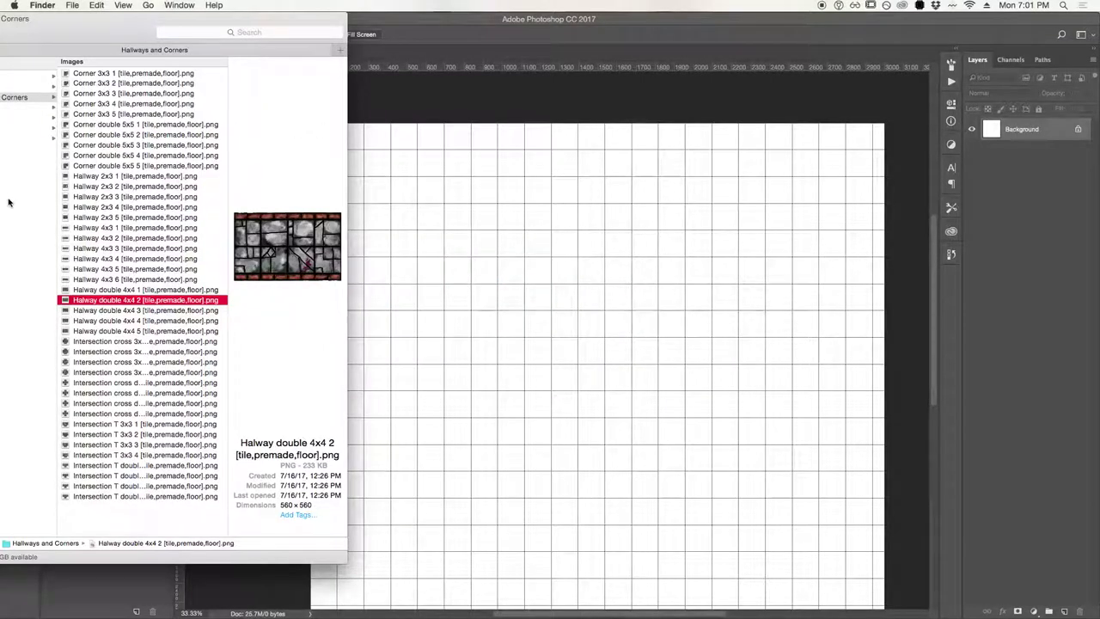
# Place the Room 6x6 3 tile from Temple Assets > Floors > Rooms onto the canvas
pyautogui.click(8, 202)
pyautogui.doubleClick(75, 22)
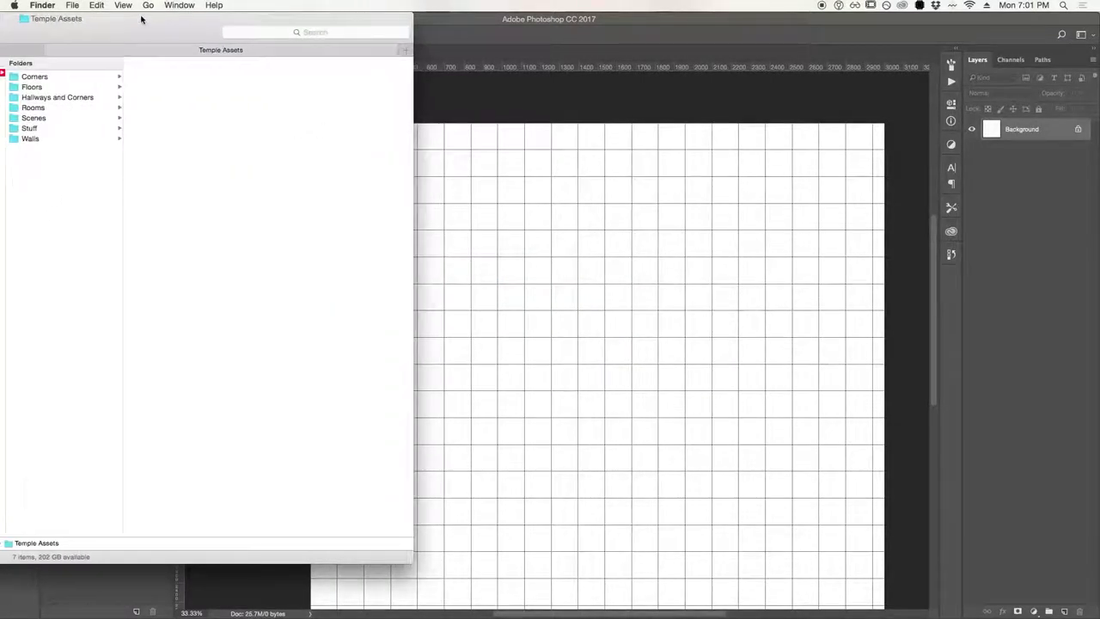
pyautogui.click(55, 88)
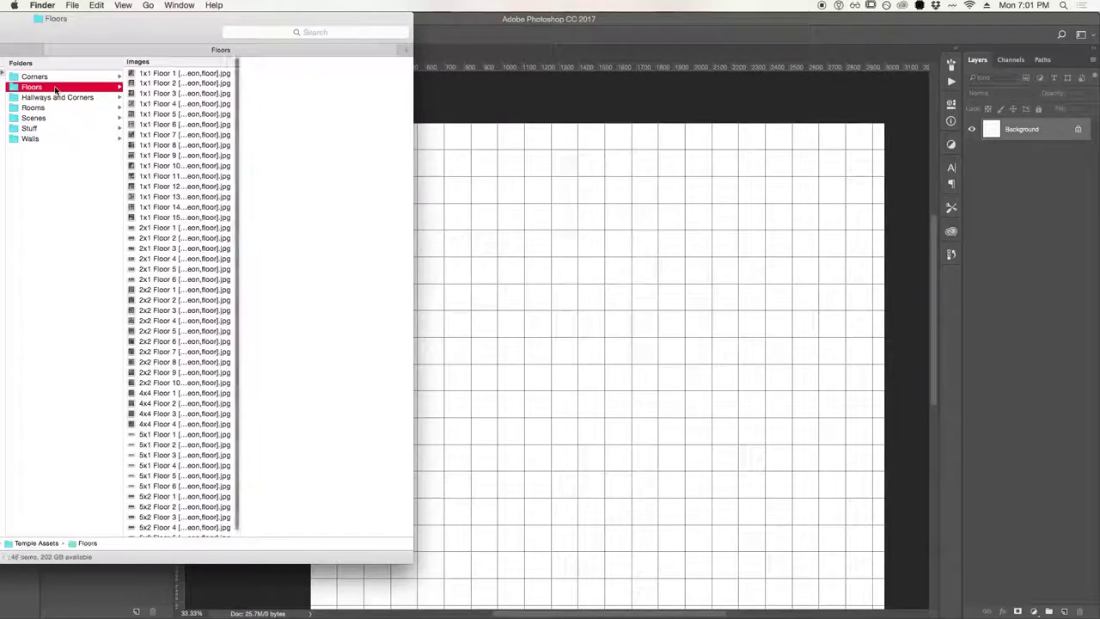
pyautogui.click(39, 108)
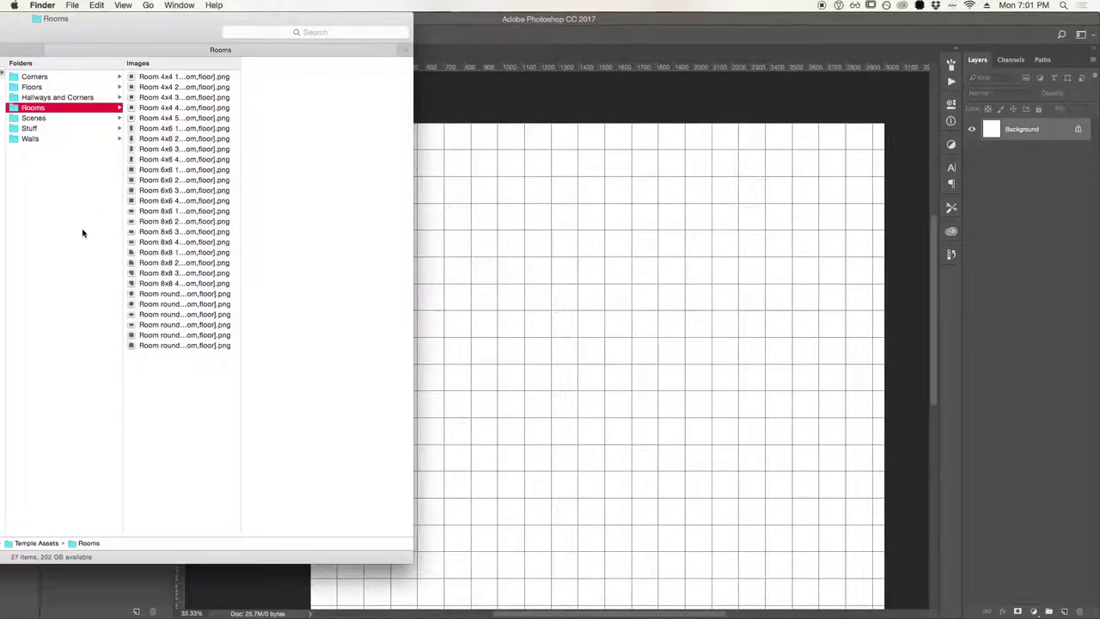
pyautogui.moveTo(152, 194); pyautogui.dragTo(518, 248)
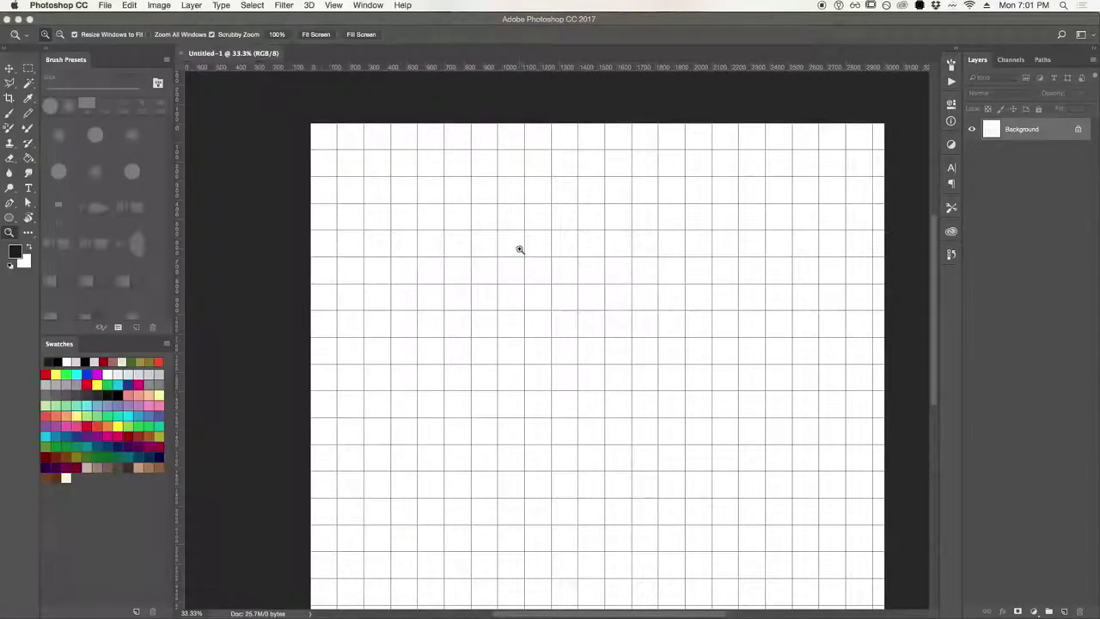
pyautogui.moveTo(565, 299)
pyautogui.mouseDown()
pyautogui.moveTo(540, 299)
pyautogui.moveTo(549, 299)
pyautogui.mouseUp()
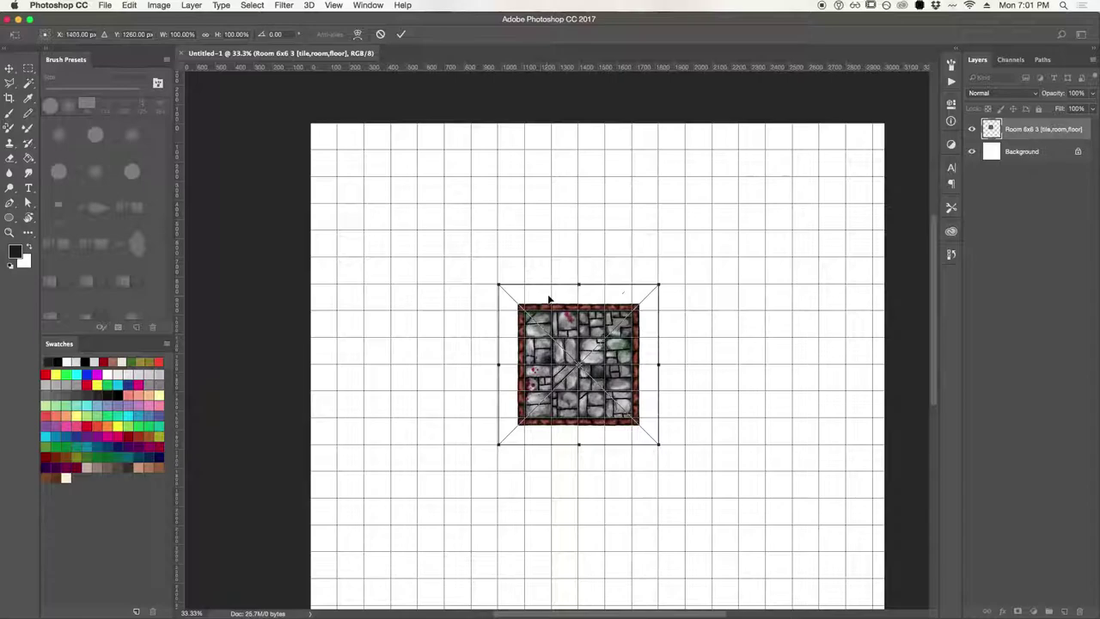
pyautogui.press('Return')
# Move the room tile to the grid's upper-left corner, then open Hallways and Corners in Finder
pyautogui.press('z')
pyautogui.press('v')
pyautogui.moveTo(544, 320); pyautogui.dragTo(408, 186)
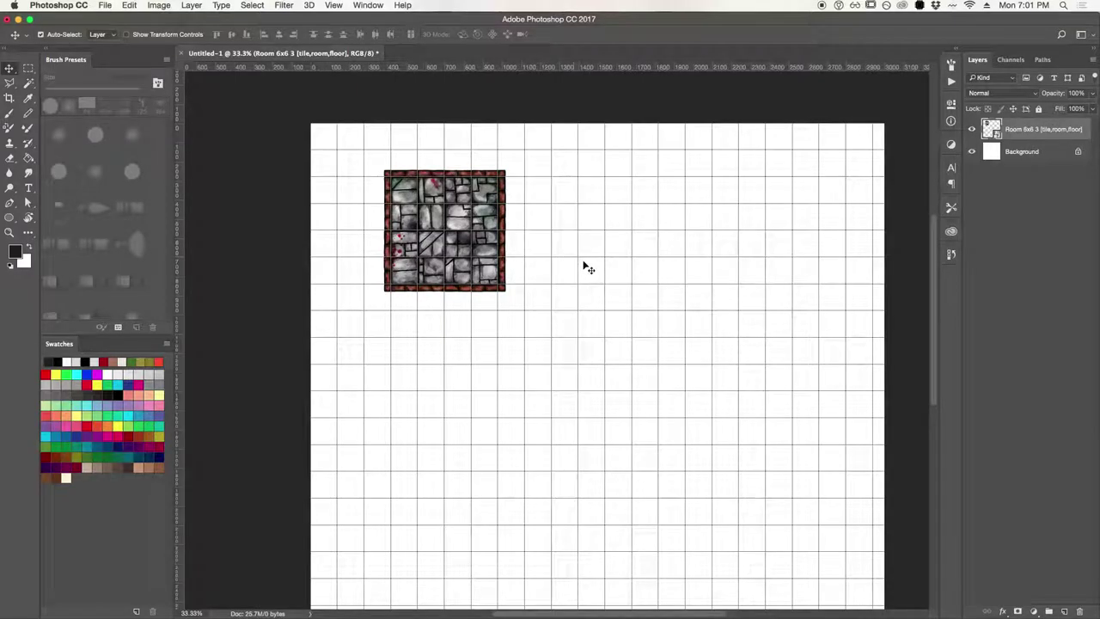
pyautogui.press('super+Tab')
pyautogui.click(65, 99)
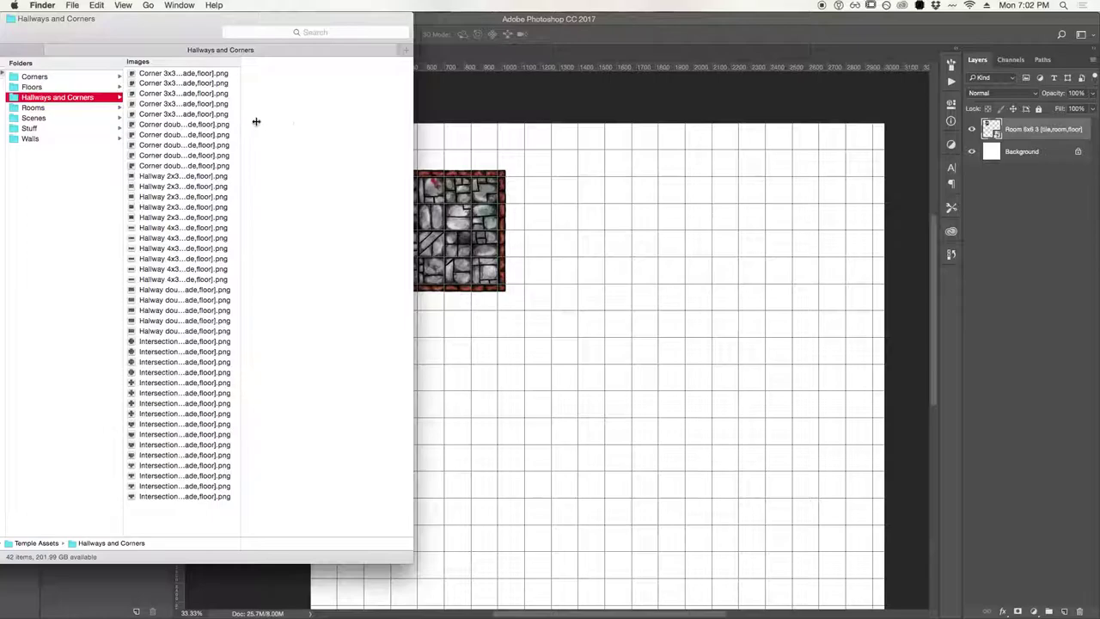
# Place the Corner double 5x5 1 tile and move it beside the room
pyautogui.moveTo(256, 122); pyautogui.dragTo(354, 123)
pyautogui.moveTo(163, 127); pyautogui.dragTo(582, 239)
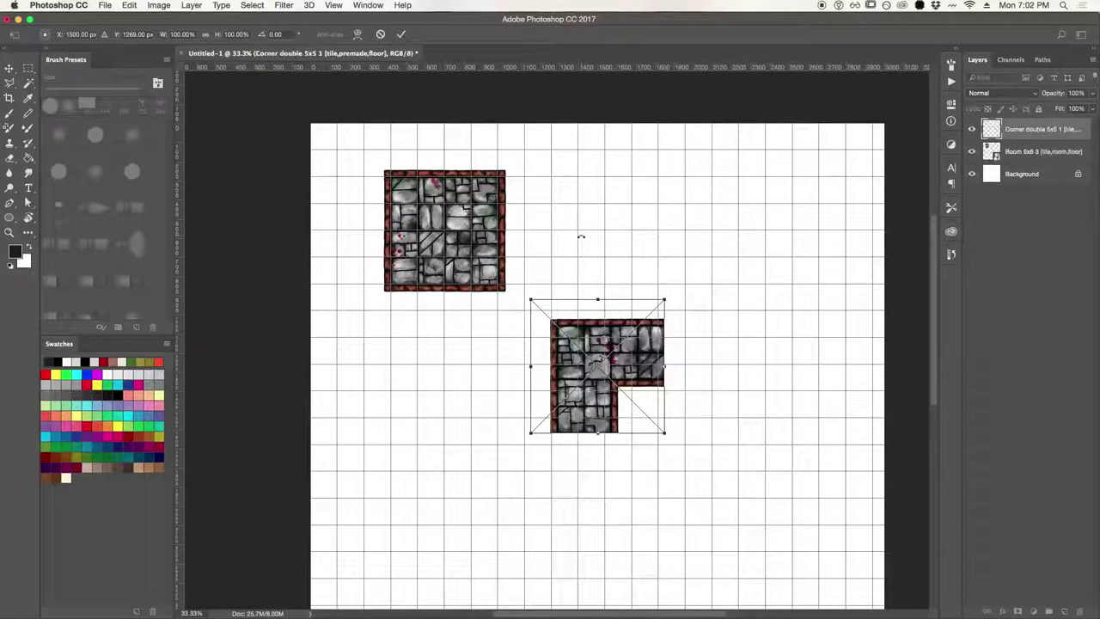
pyautogui.press('Return')
pyautogui.moveTo(588, 325); pyautogui.dragTo(556, 181)
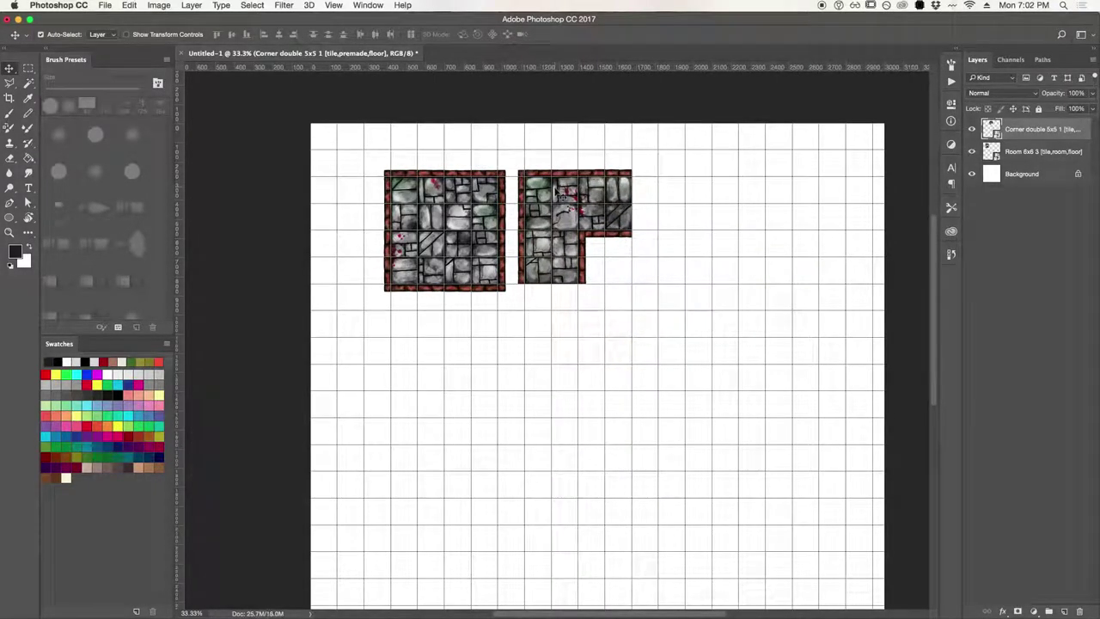
# Rotate the corner tile by 90° and commit the transform
pyautogui.hotkey('ctrl', 't')
pyautogui.moveTo(555, 137); pyautogui.dragTo(620, 156)
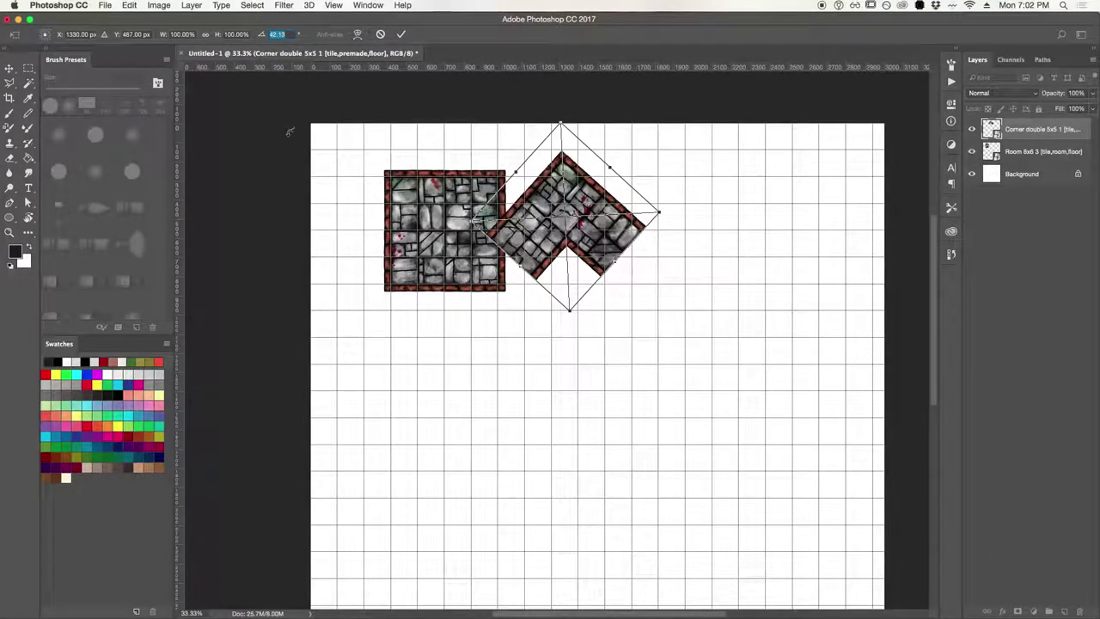
pyautogui.write('90')
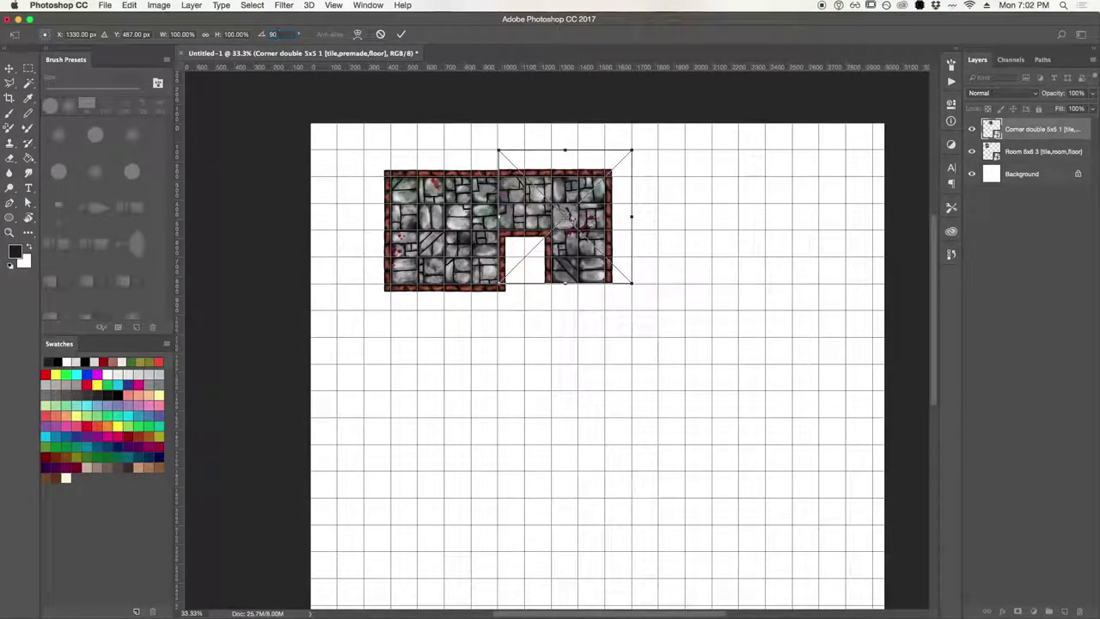
pyautogui.click(401, 34)
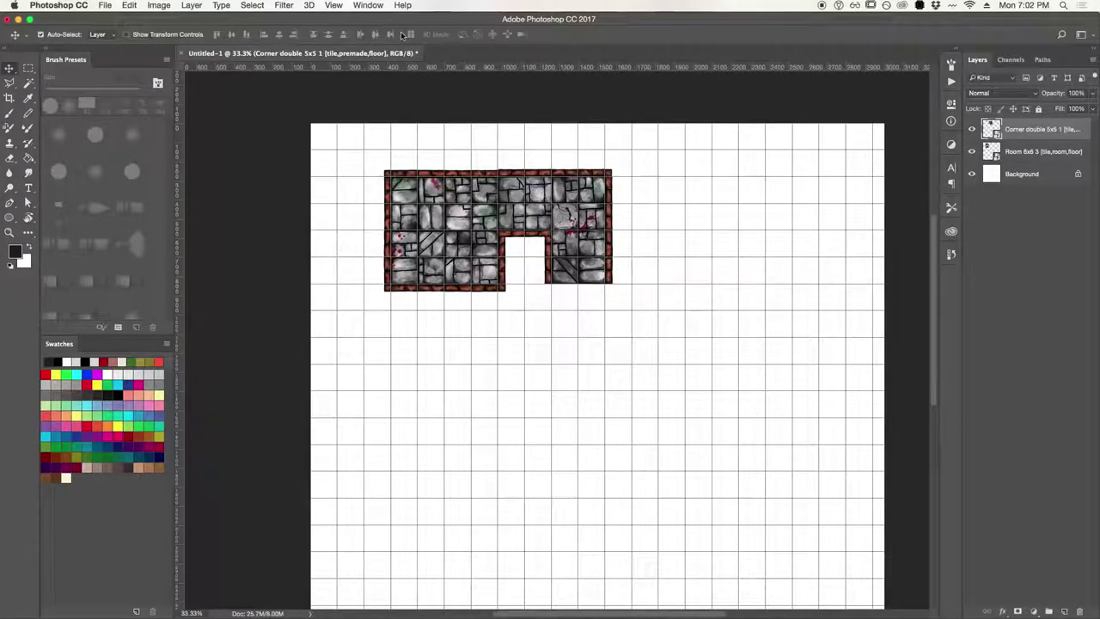
pyautogui.press('super+Tab')
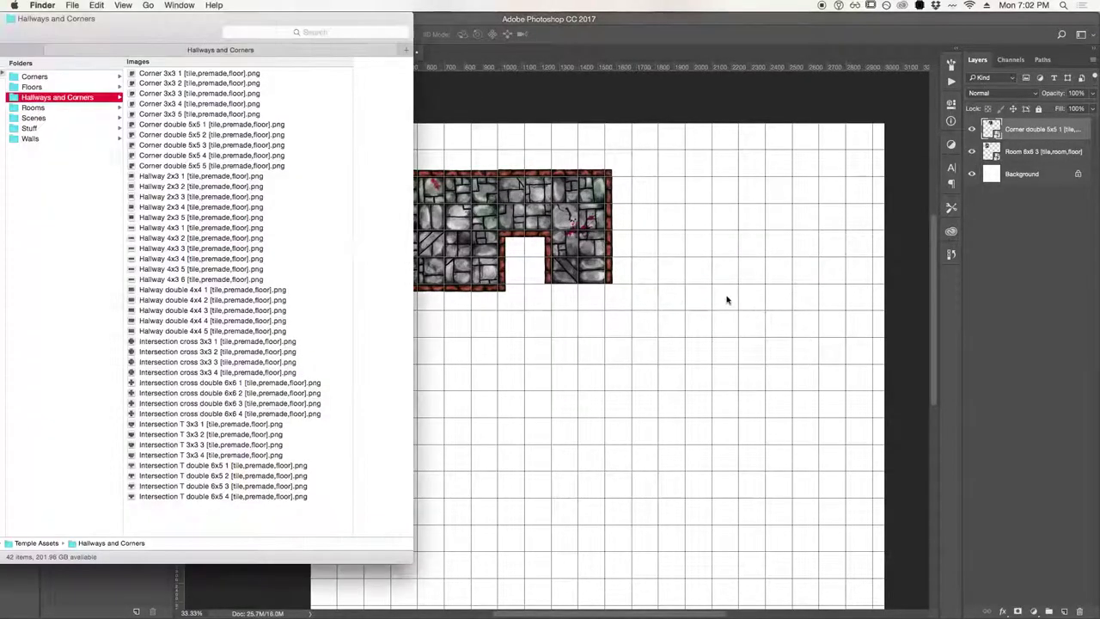
# Place the Halway double 4x4 4 tile rotated 90° and move it up to join the corner
pyautogui.moveTo(172, 325); pyautogui.dragTo(591, 381)
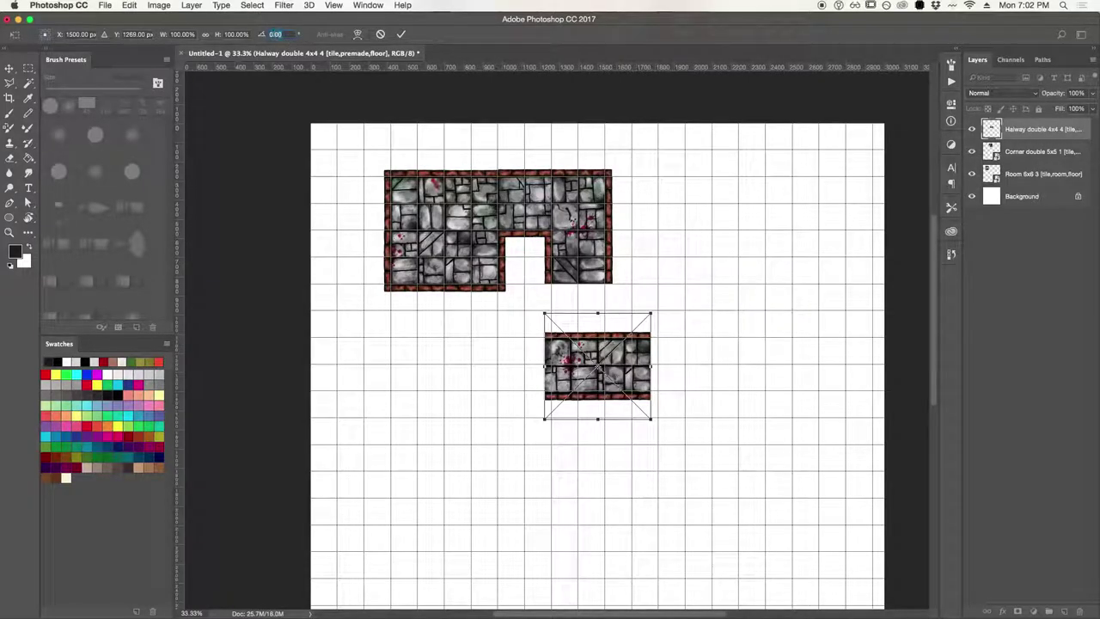
pyautogui.write('90')
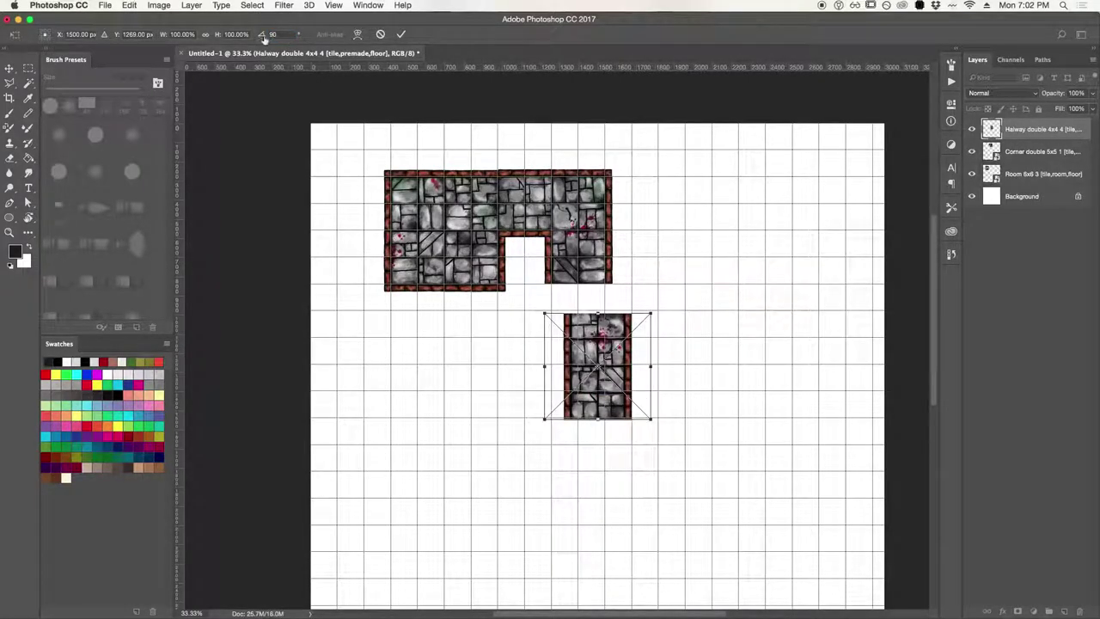
pyautogui.press('Return')
pyautogui.moveTo(623, 325); pyautogui.dragTo(602, 296)
pyautogui.press('super+Tab')
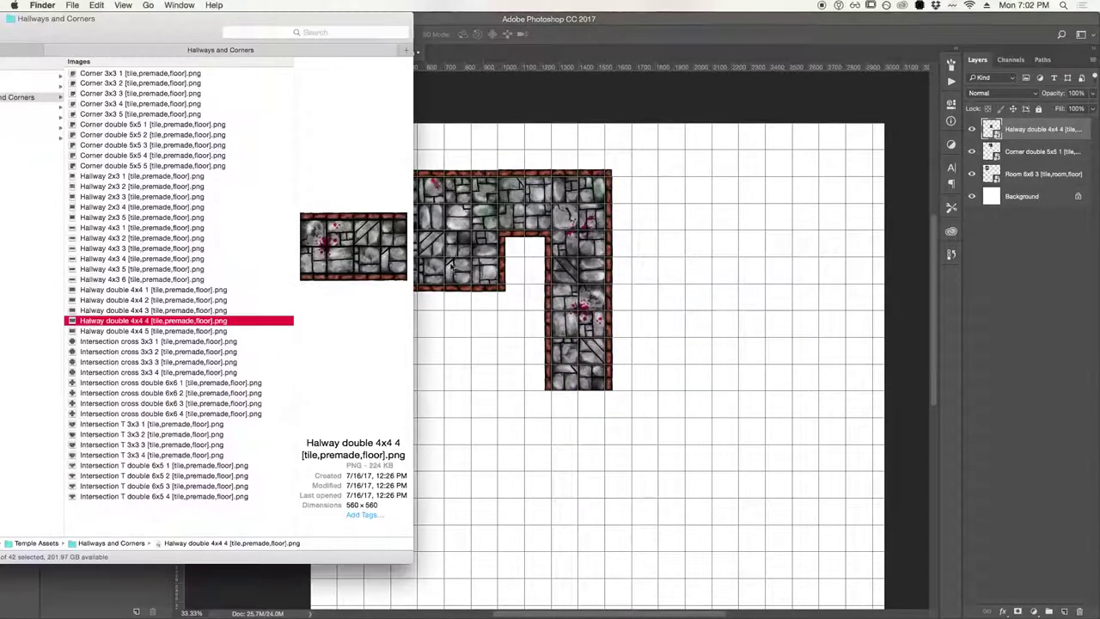
pyautogui.click(33, 221)
pyautogui.moveTo(74, 36); pyautogui.dragTo(129, 36)
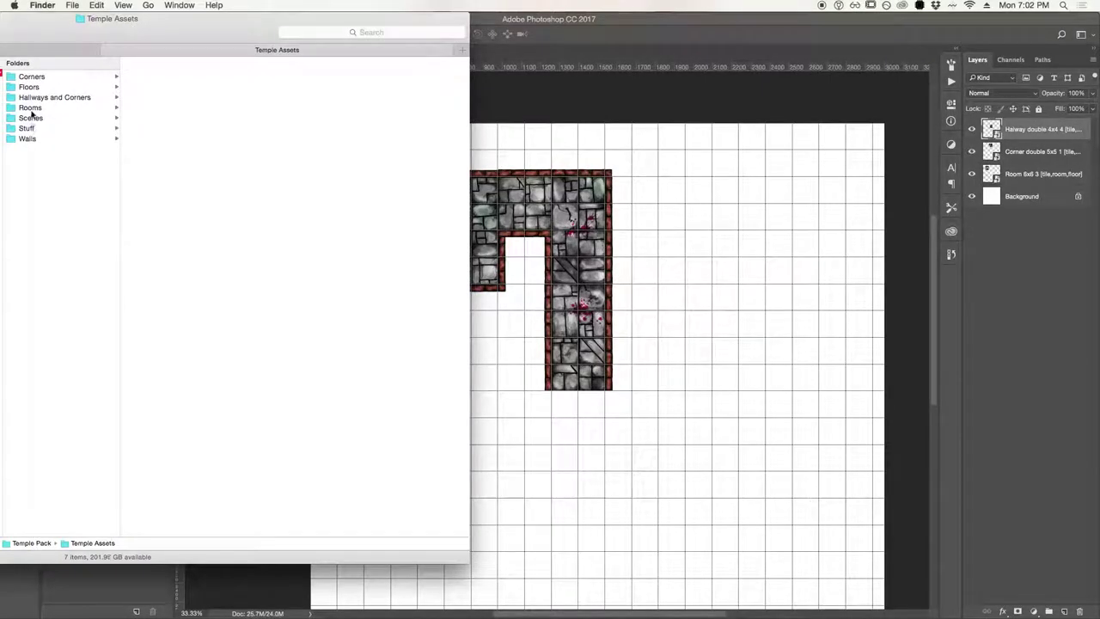
# Place the Room round 8x6 2 tile under the hallway's bottom end
pyautogui.click(31, 107)
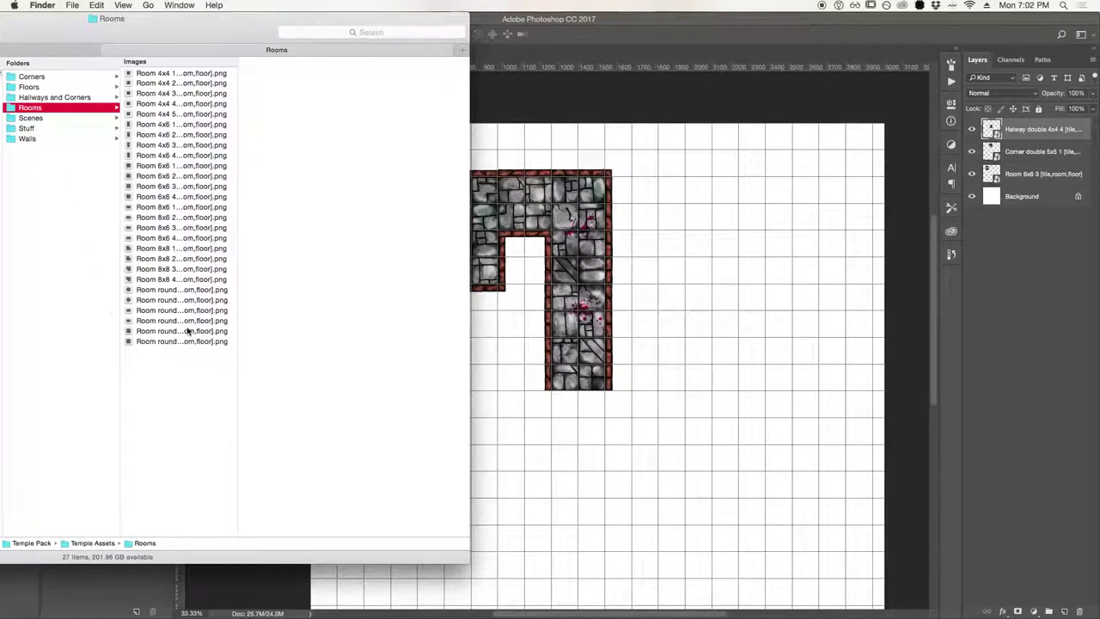
pyautogui.moveTo(159, 323); pyautogui.dragTo(611, 479)
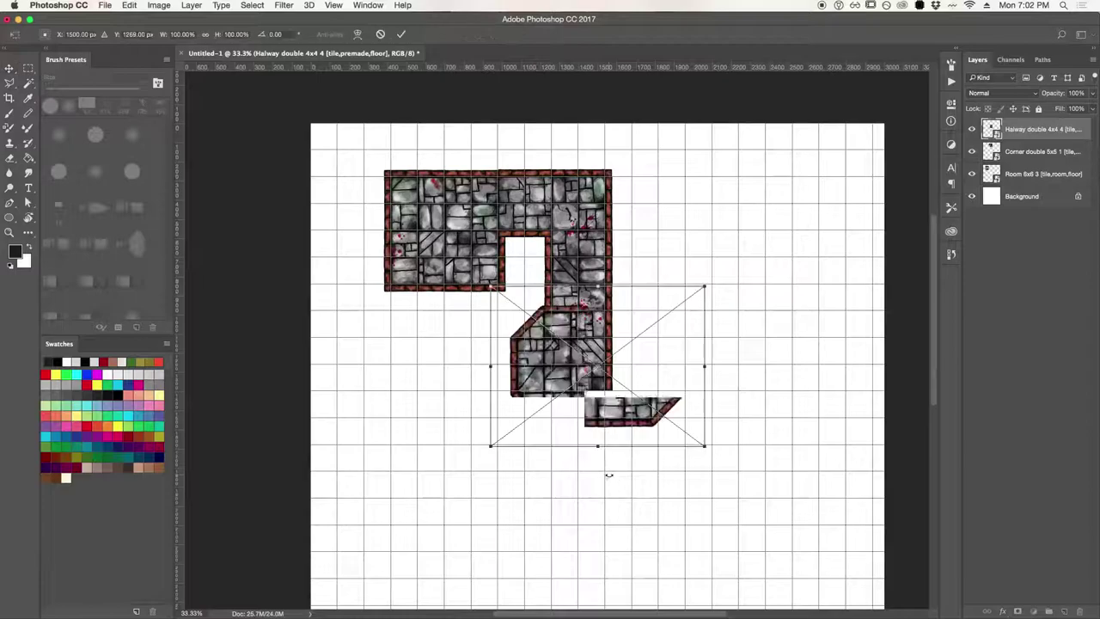
pyautogui.moveTo(622, 325); pyautogui.dragTo(611, 410)
pyautogui.press('Return')
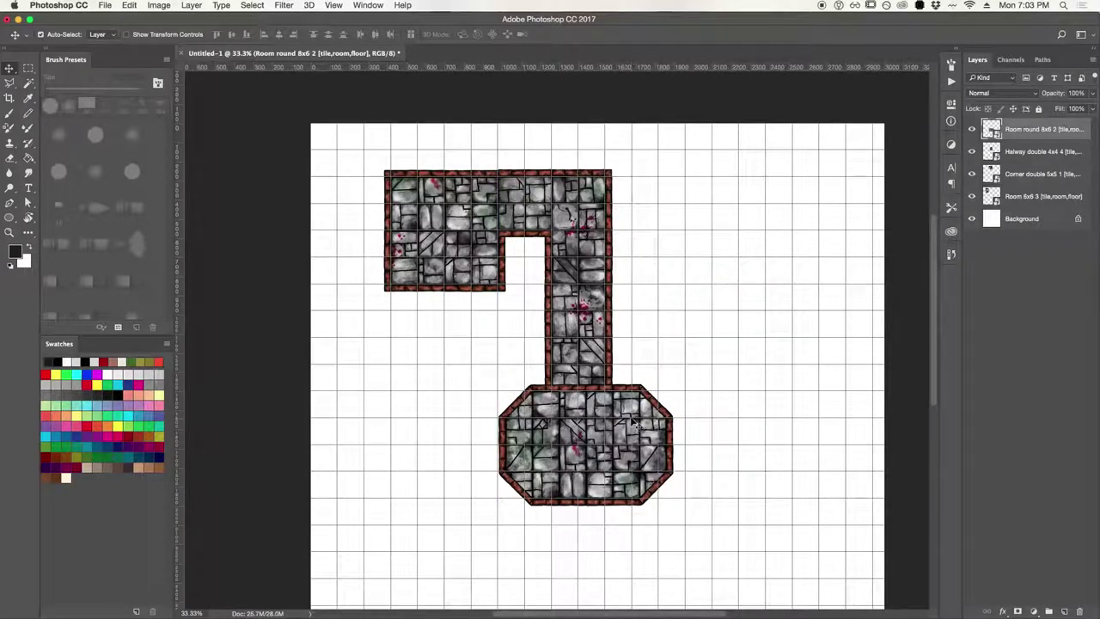
# Stack the Halway double 4x4 4 layer above the round room layer
pyautogui.click(592, 367)
pyautogui.moveTo(1020, 162); pyautogui.dragTo(1019, 127)
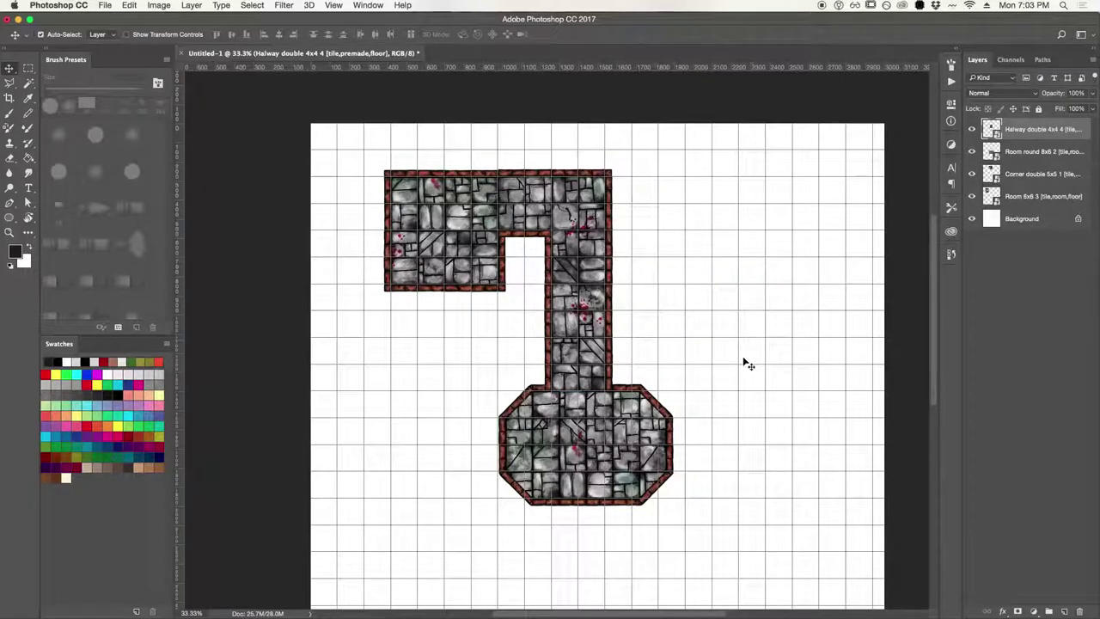
pyautogui.scroll(-1, 698, 396)
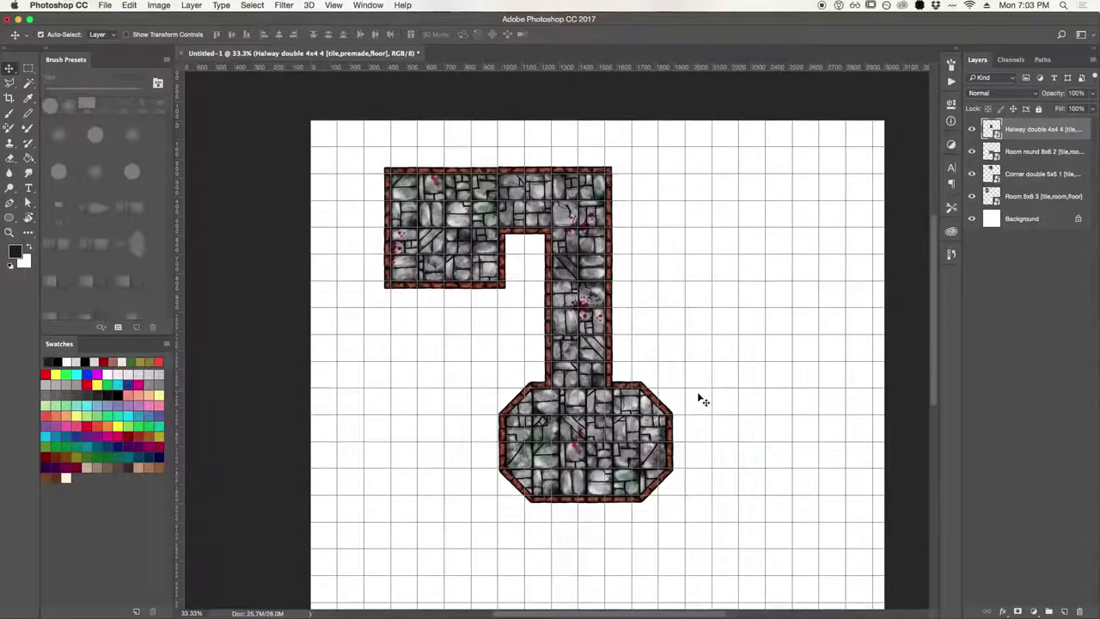
pyautogui.press('super+Tab')
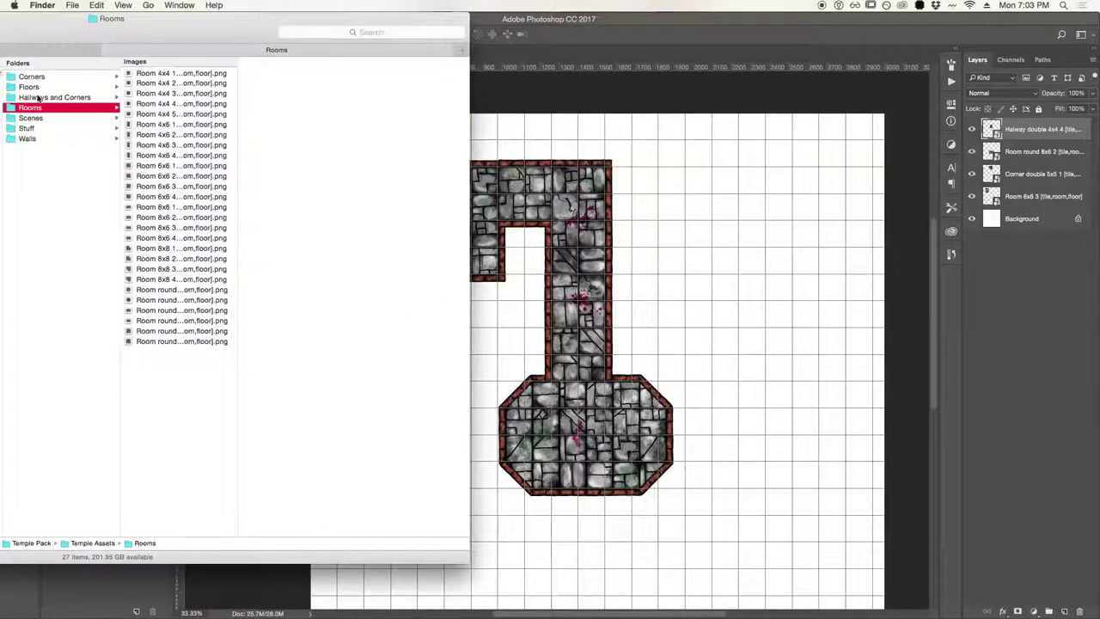
# Place Hallway 2x3 2 on the round room's right side and nudge both pieces slightly left
pyautogui.click(38, 98)
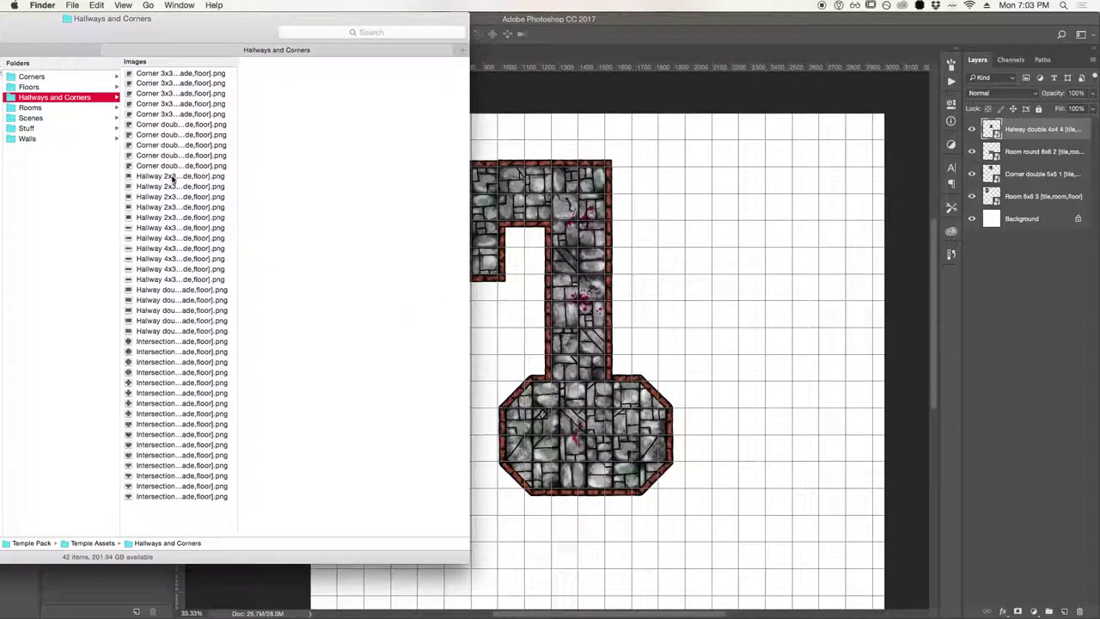
pyautogui.moveTo(175, 188); pyautogui.dragTo(759, 384)
pyautogui.moveTo(619, 353); pyautogui.dragTo(715, 413)
pyautogui.press('Return')
pyautogui.press('Left')
pyautogui.press('Left')
pyautogui.press('Left')
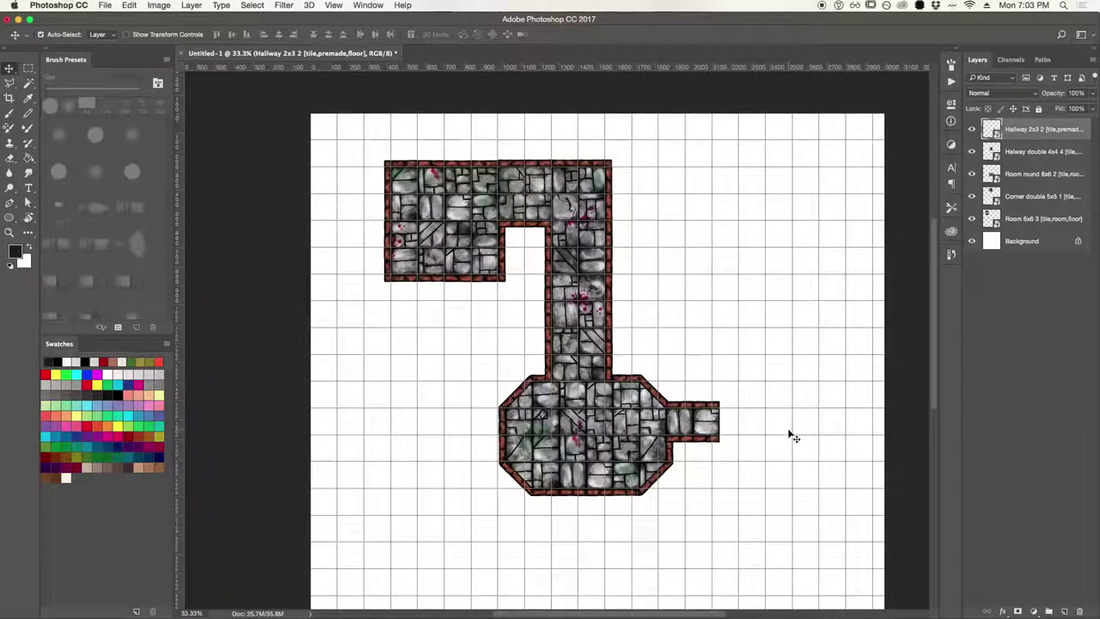
pyautogui.click(625, 395)
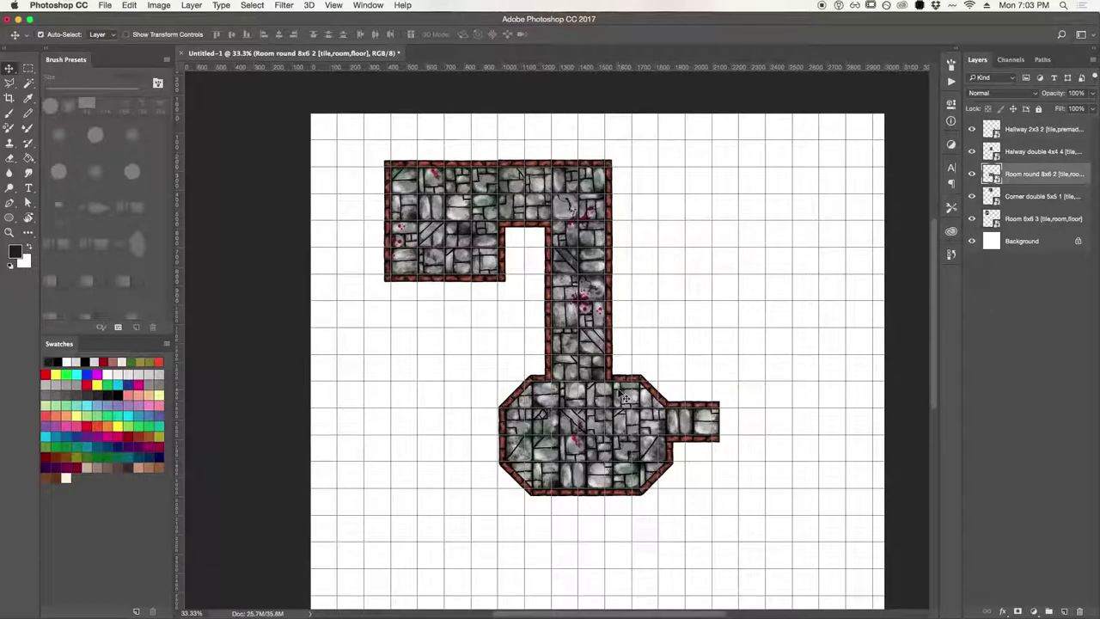
pyautogui.moveTo(546, 396); pyautogui.dragTo(539, 396)
# Nudge the Hallway 2x3 2 piece slightly left and cancel a stray double-corner placement
pyautogui.moveTo(679, 421); pyautogui.dragTo(671, 421)
pyautogui.click(772, 488)
pyautogui.press('super+Tab')
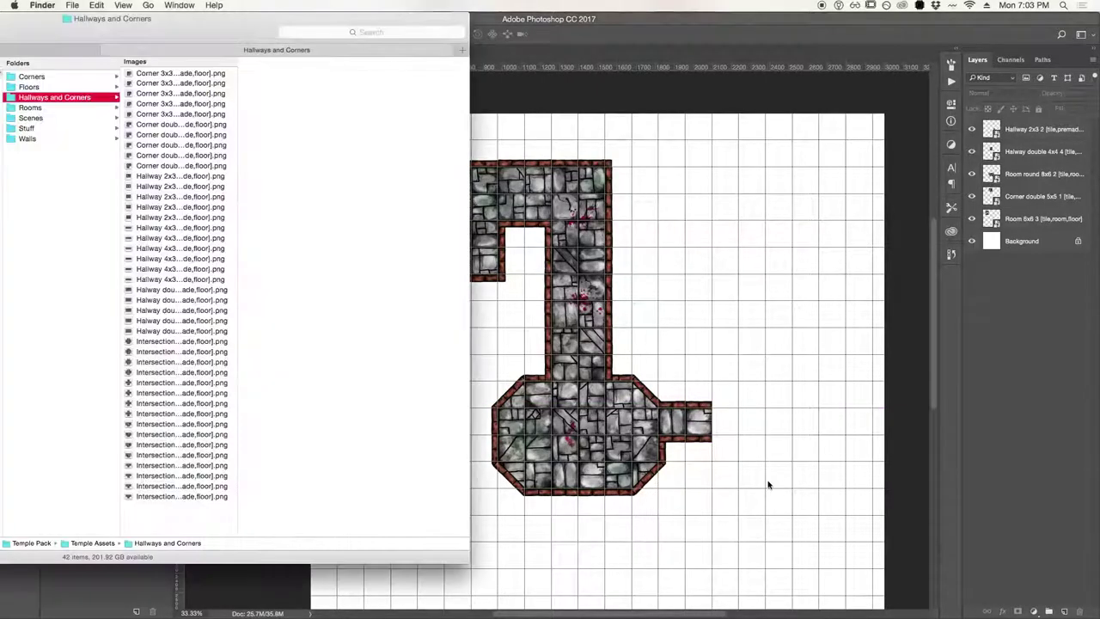
pyautogui.moveTo(155, 138); pyautogui.dragTo(368, 179)
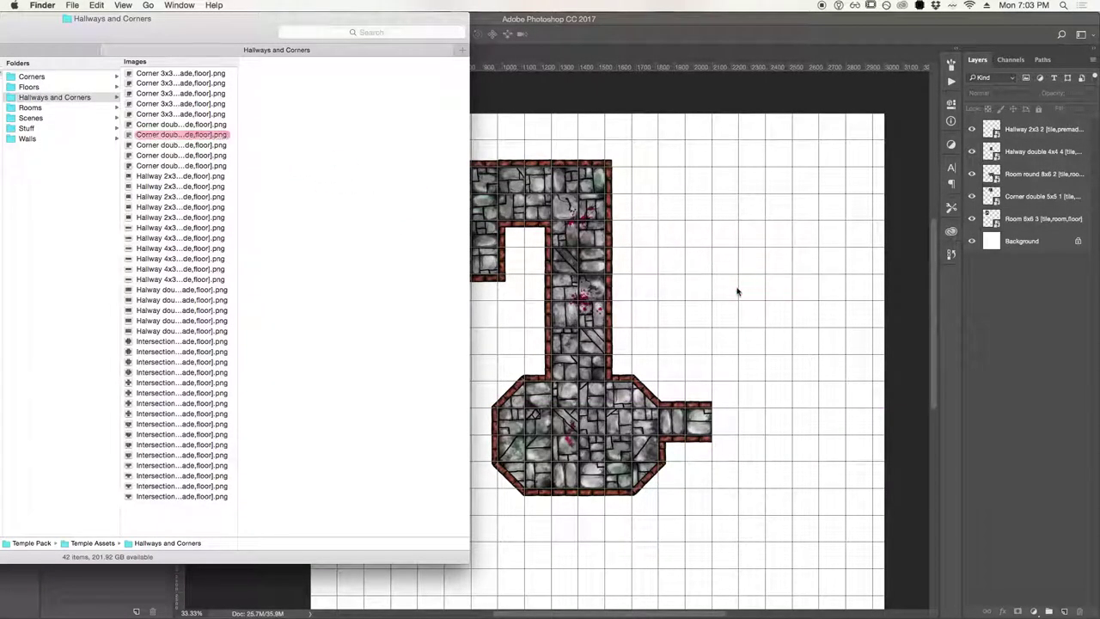
pyautogui.moveTo(168, 138); pyautogui.dragTo(688, 215)
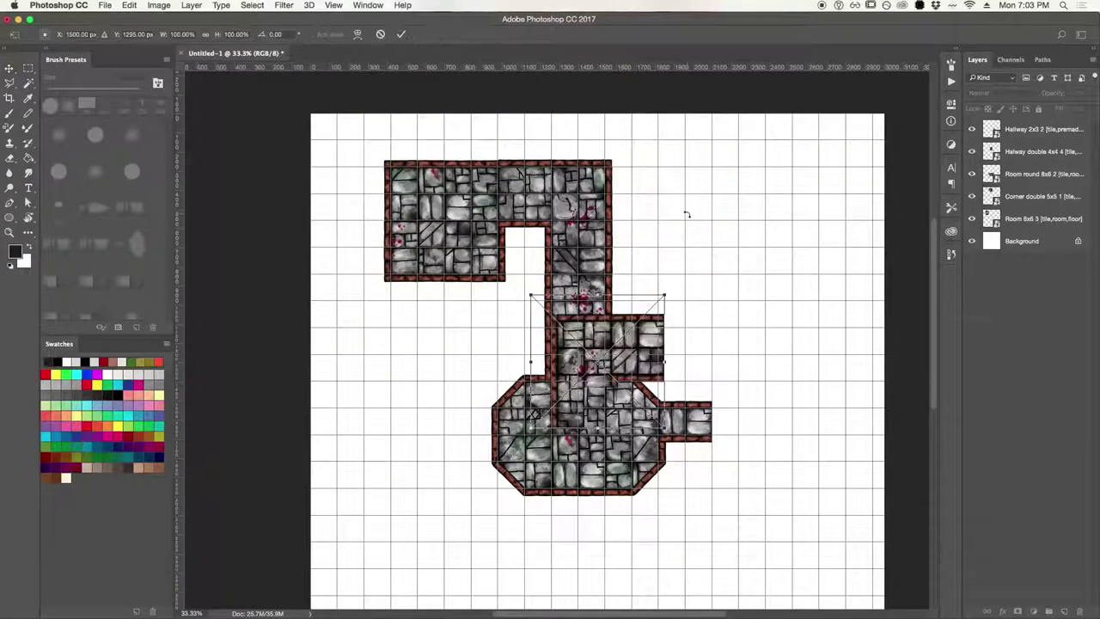
pyautogui.press('Escape')
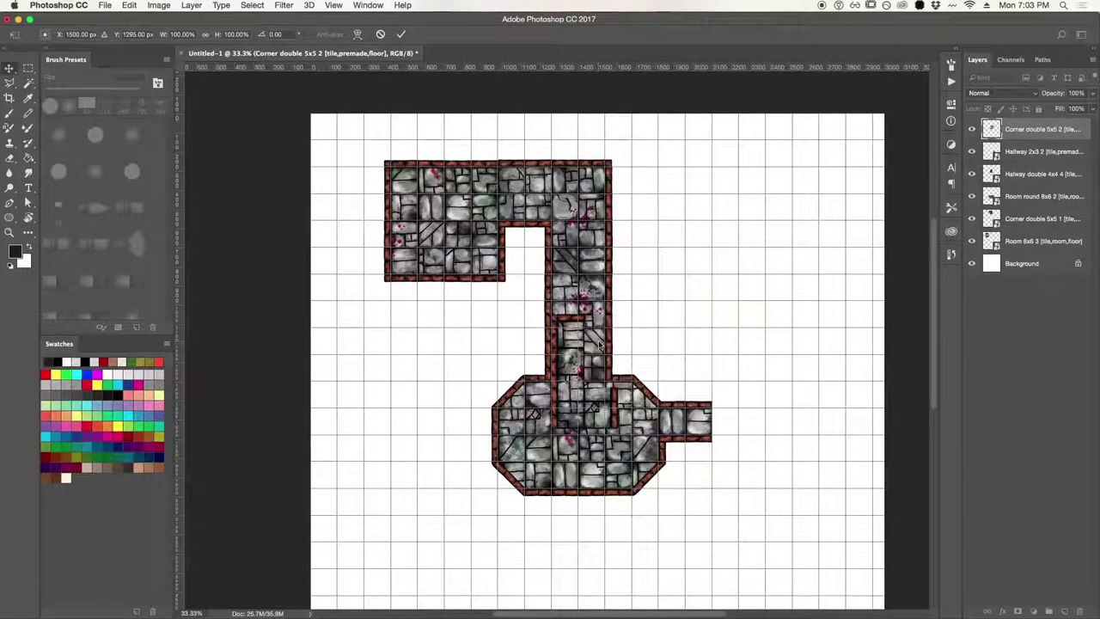
pyautogui.press('super+Tab')
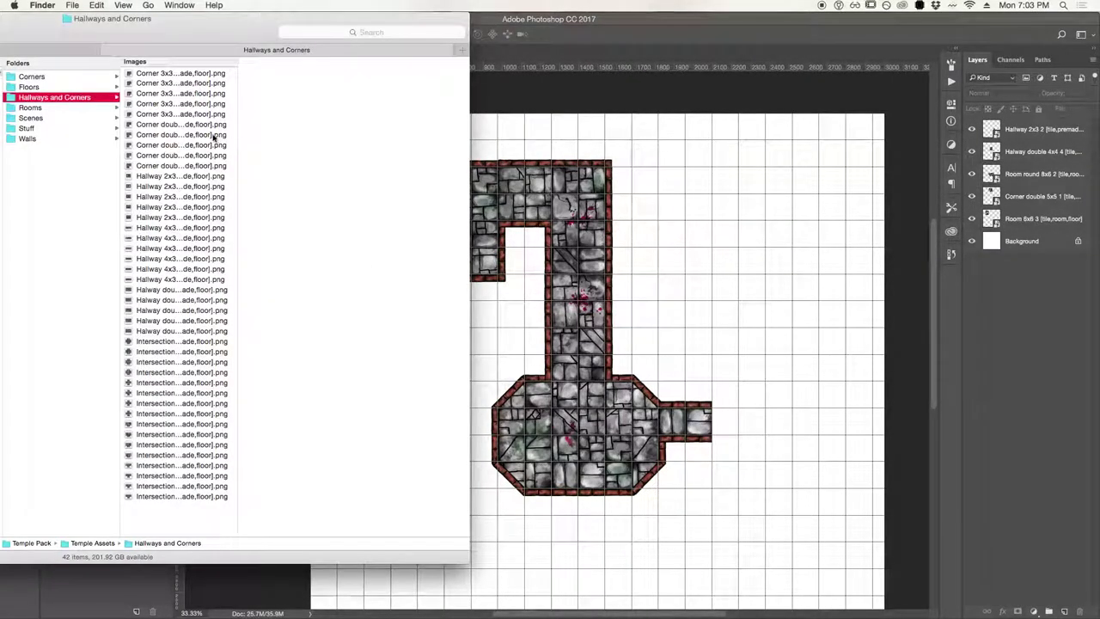
# Place the Corner 3x3 2 tile rotated 180° and attach it to the hallway's right end
pyautogui.moveTo(237, 87); pyautogui.dragTo(302, 91)
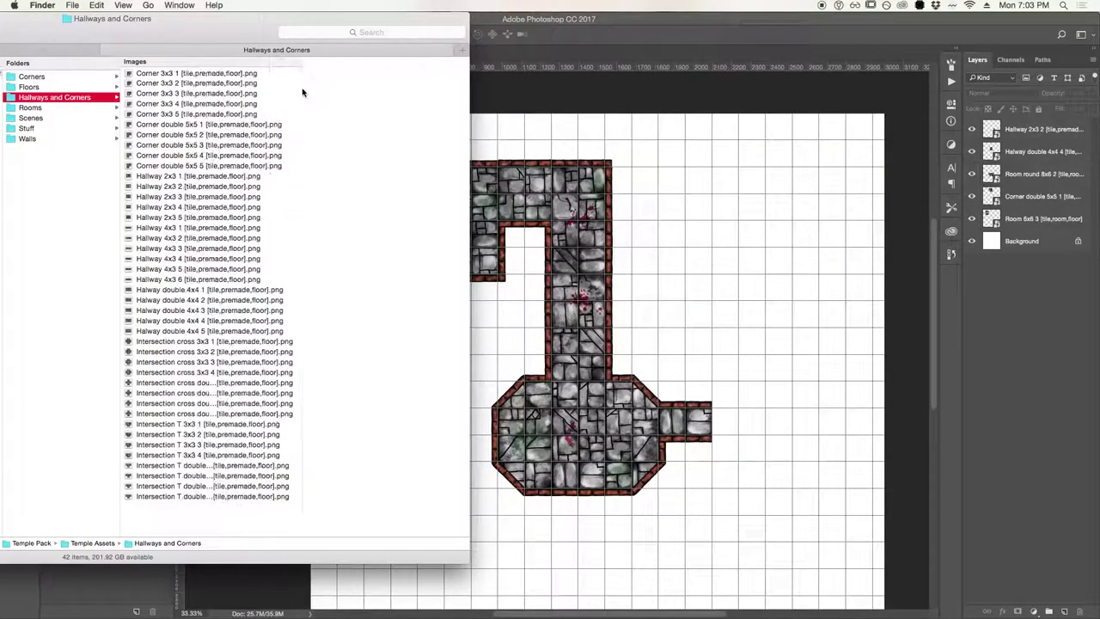
pyautogui.moveTo(153, 83); pyautogui.dragTo(490, 192)
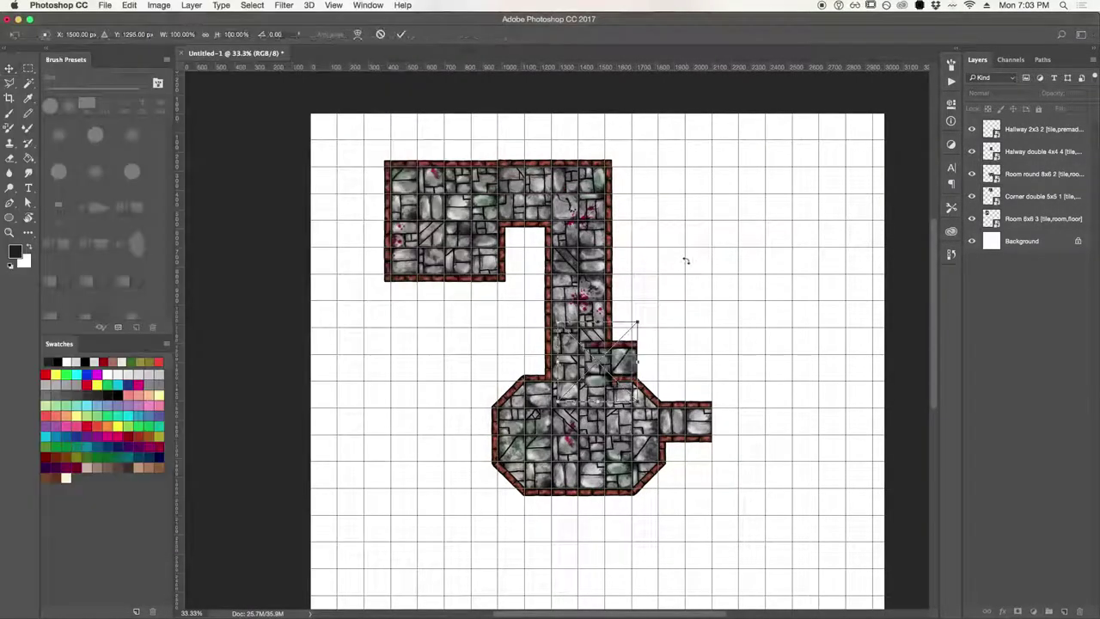
pyautogui.moveTo(628, 354); pyautogui.dragTo(787, 367)
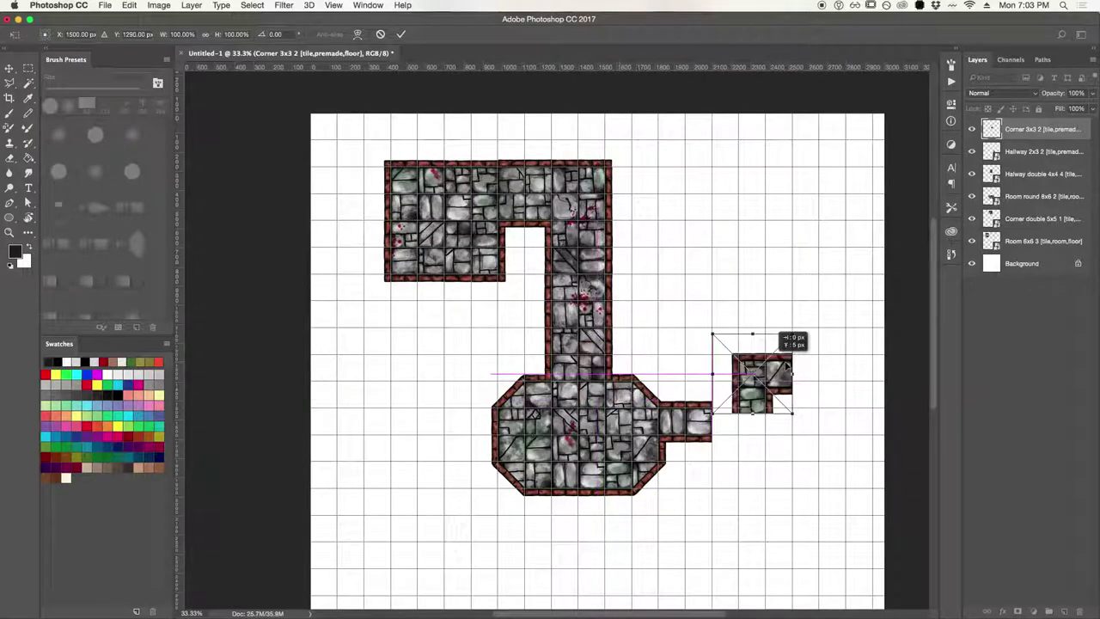
pyautogui.moveTo(776, 312); pyautogui.dragTo(805, 422)
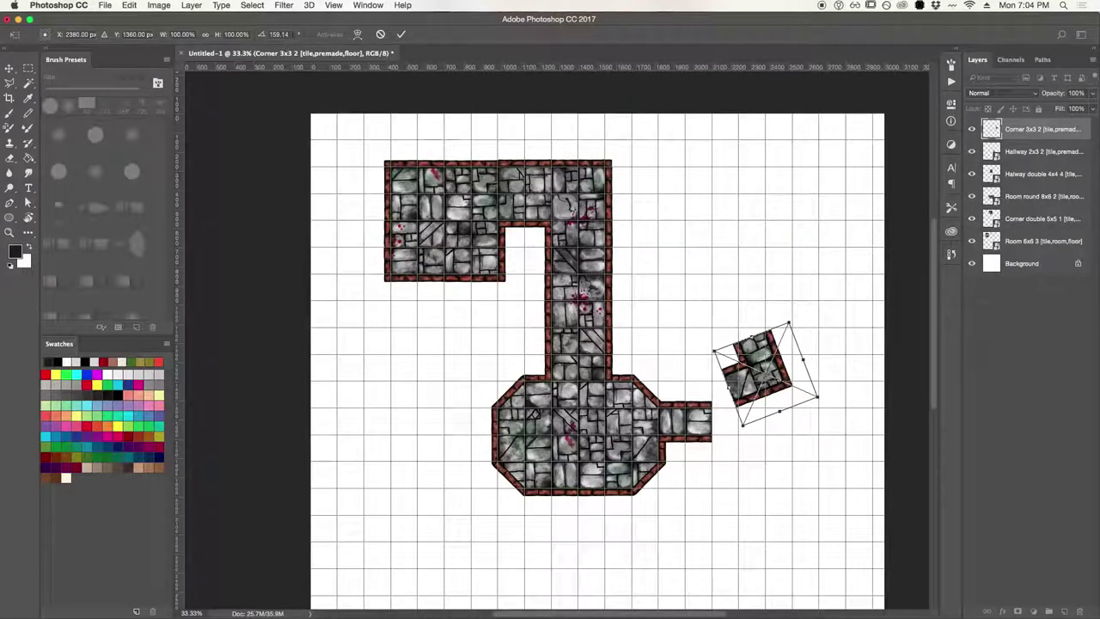
pyautogui.write('180')
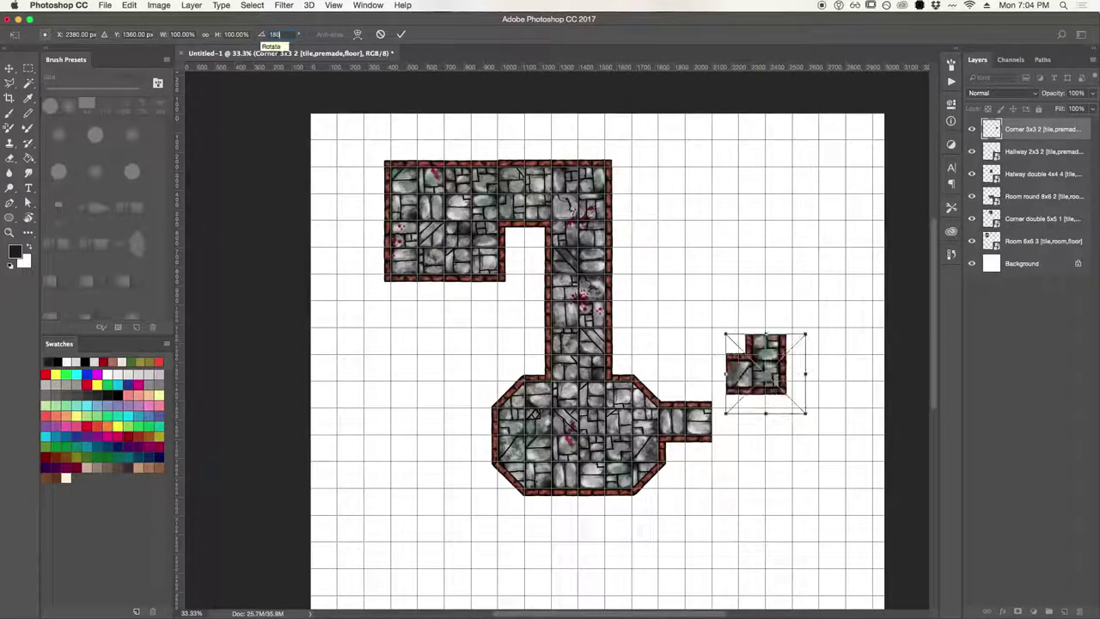
pyautogui.press('Return')
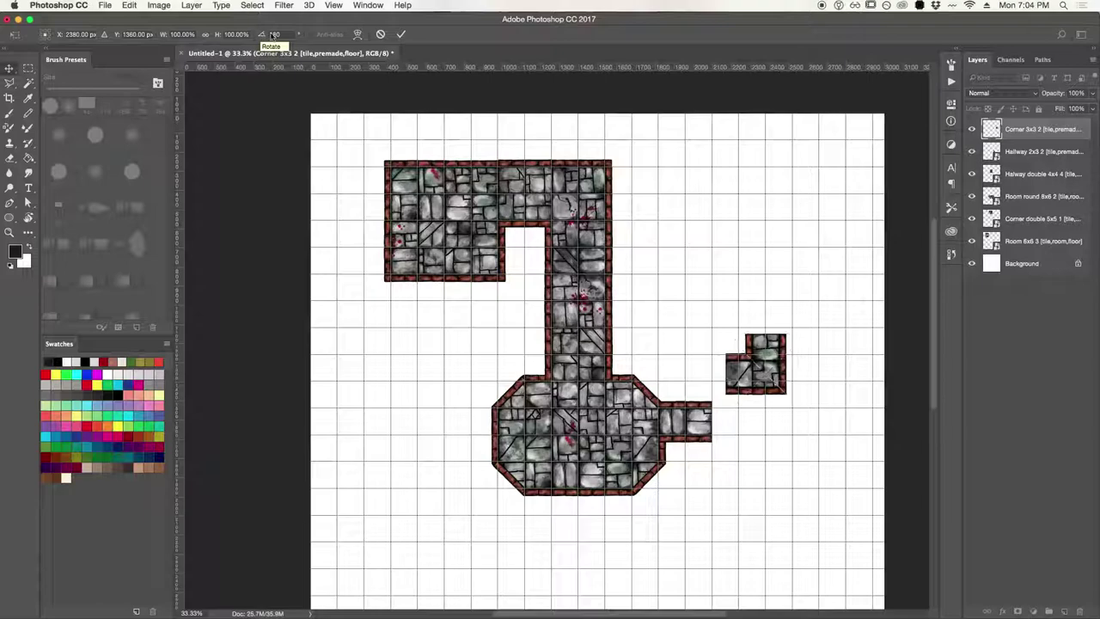
pyautogui.moveTo(750, 376); pyautogui.dragTo(777, 392)
pyautogui.press('super+Tab')
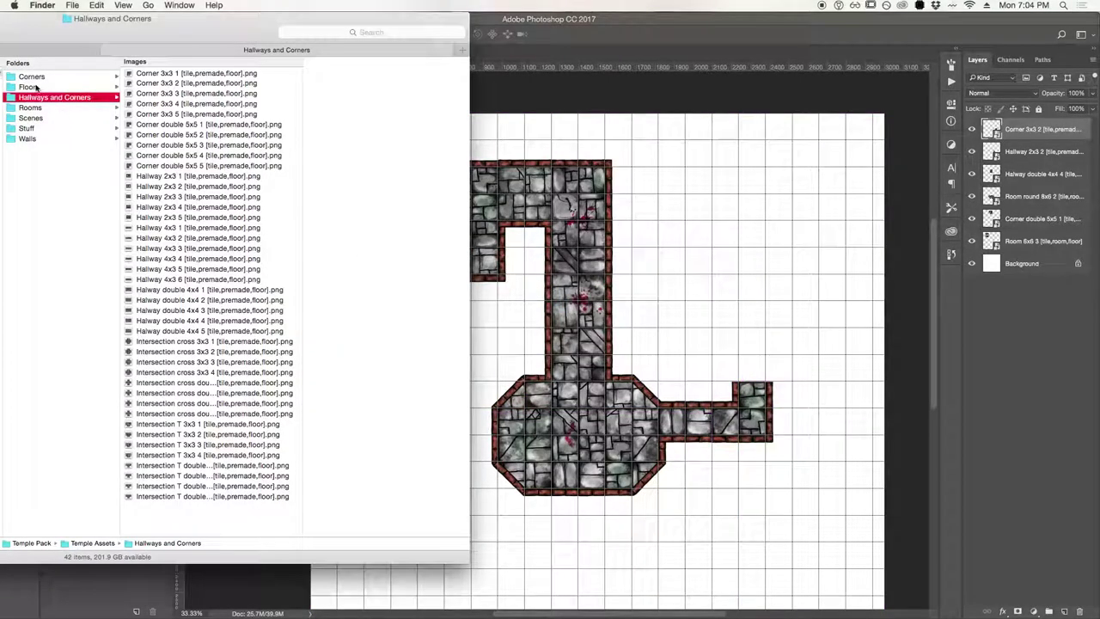
# Place the Room 4x6 4 tile from the Rooms folder on the east hallway's end
pyautogui.click(36, 87)
pyautogui.click(30, 108)
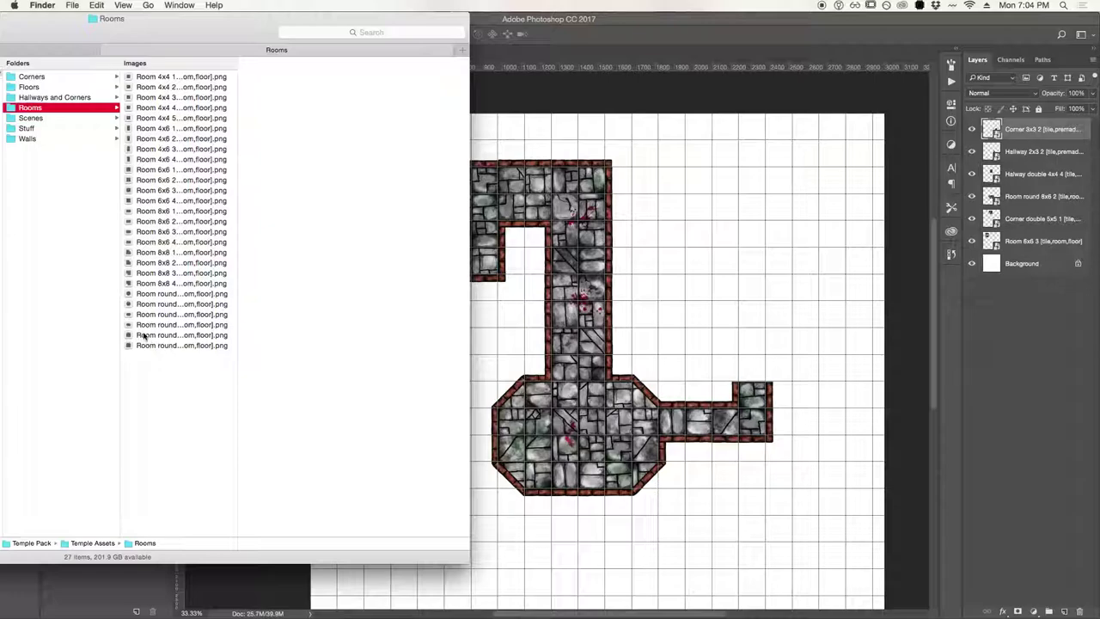
pyautogui.click(138, 160)
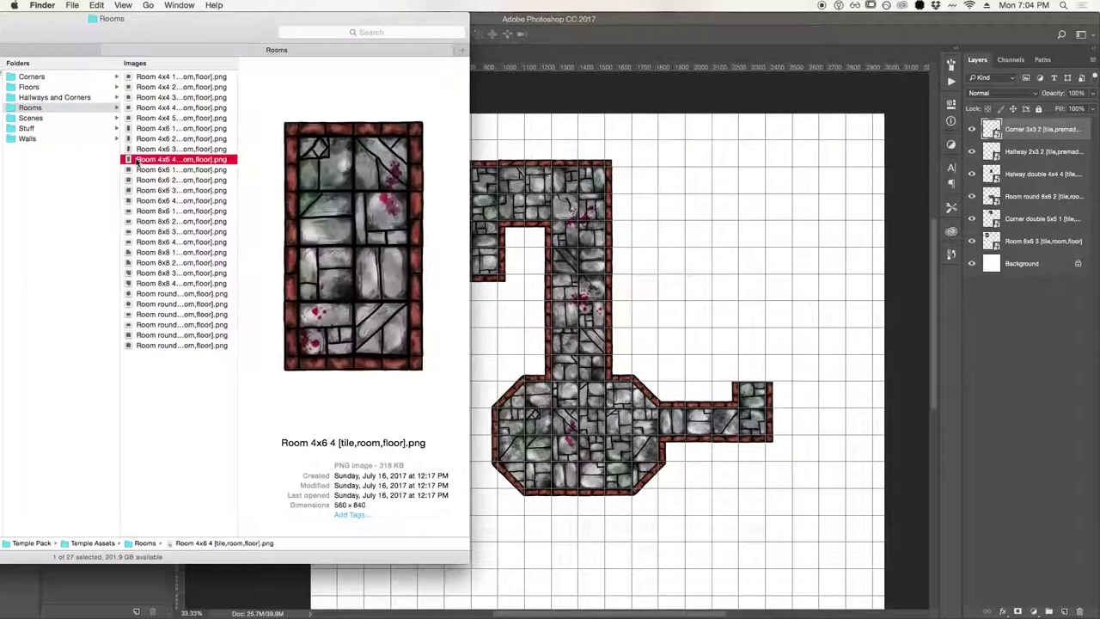
pyautogui.moveTo(206, 174); pyautogui.dragTo(798, 315)
pyautogui.moveTo(620, 286); pyautogui.dragTo(792, 291)
pyautogui.press('Return')
# Stack the Corner 3x3 2 layer above the new room's layer
pyautogui.click(519, 175)
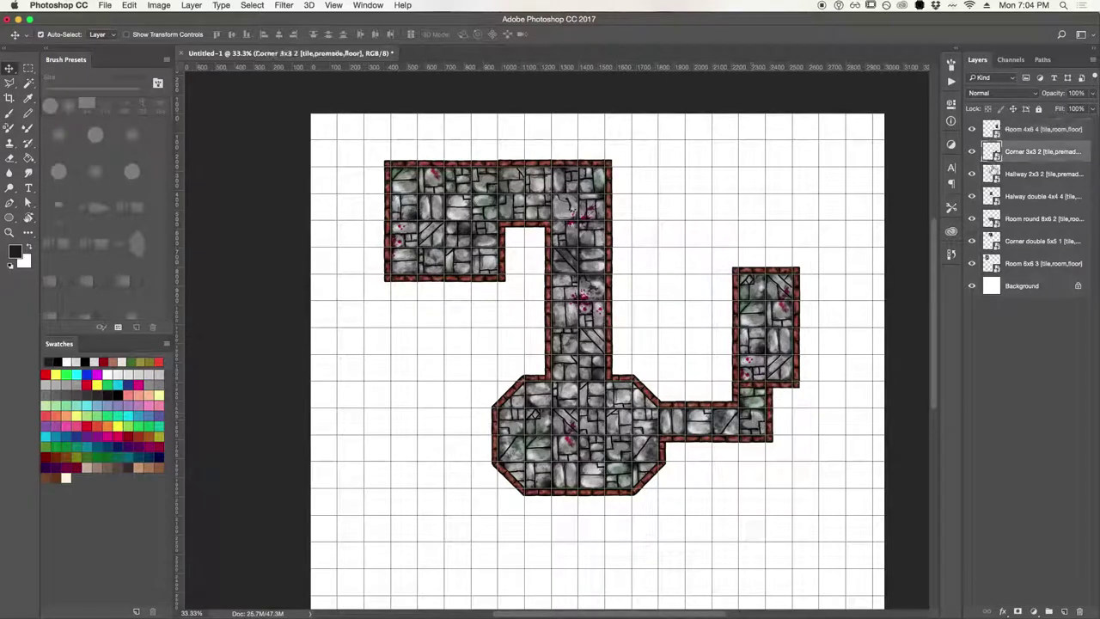
pyautogui.moveTo(997, 155); pyautogui.dragTo(996, 125)
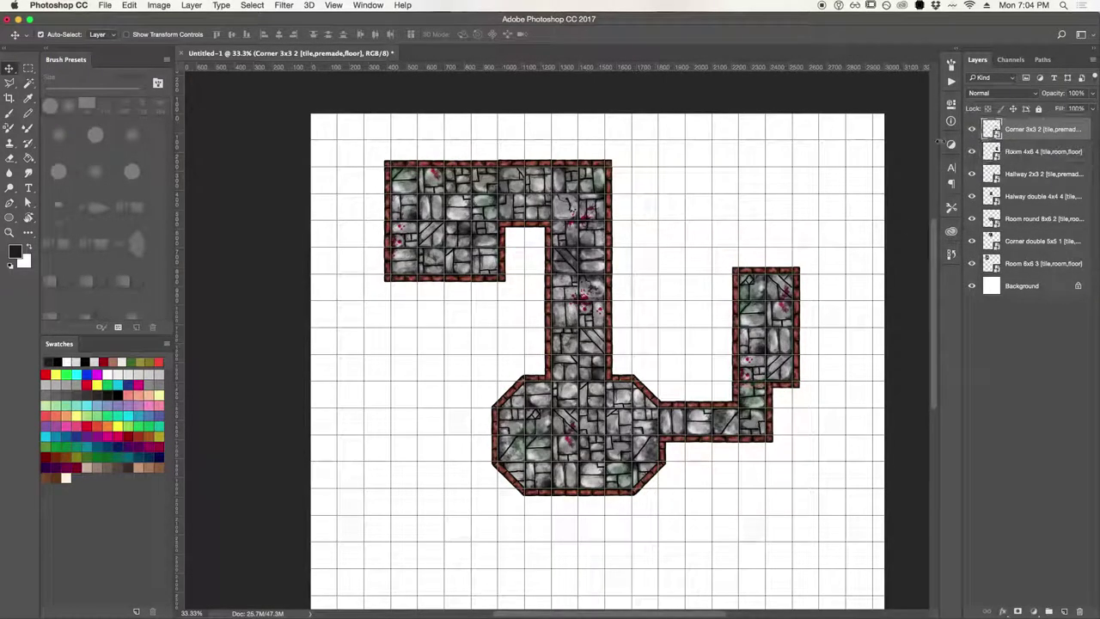
pyautogui.scroll(-5, 554, 328)
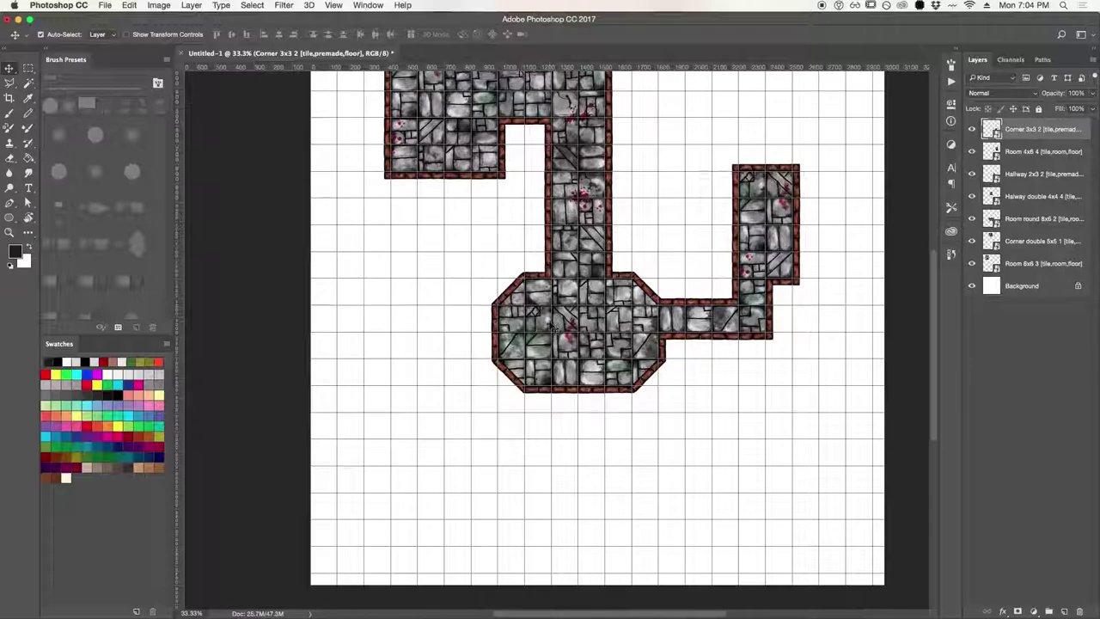
pyautogui.press('super+Tab')
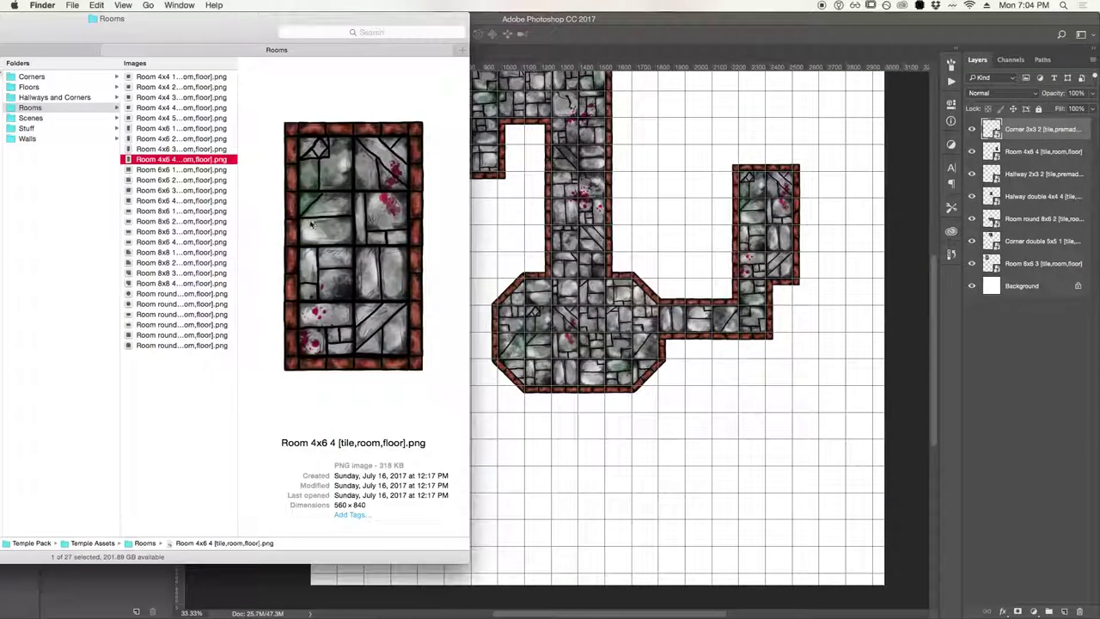
# Place the Hallway 2x3 4 tile running west from the octagonal room
pyautogui.click(34, 99)
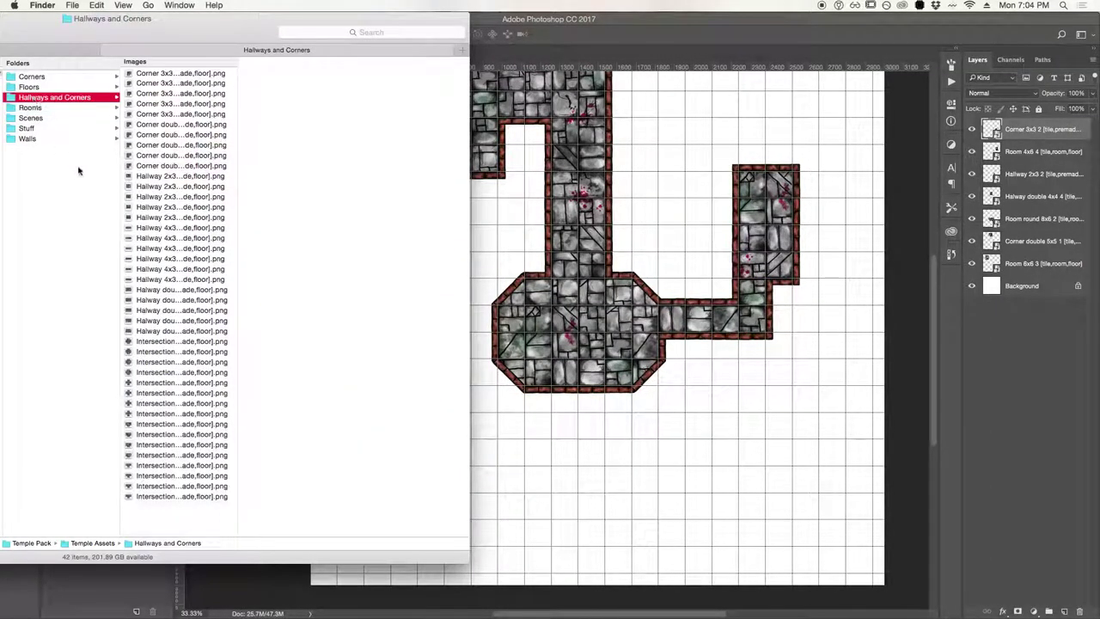
pyautogui.click(144, 197)
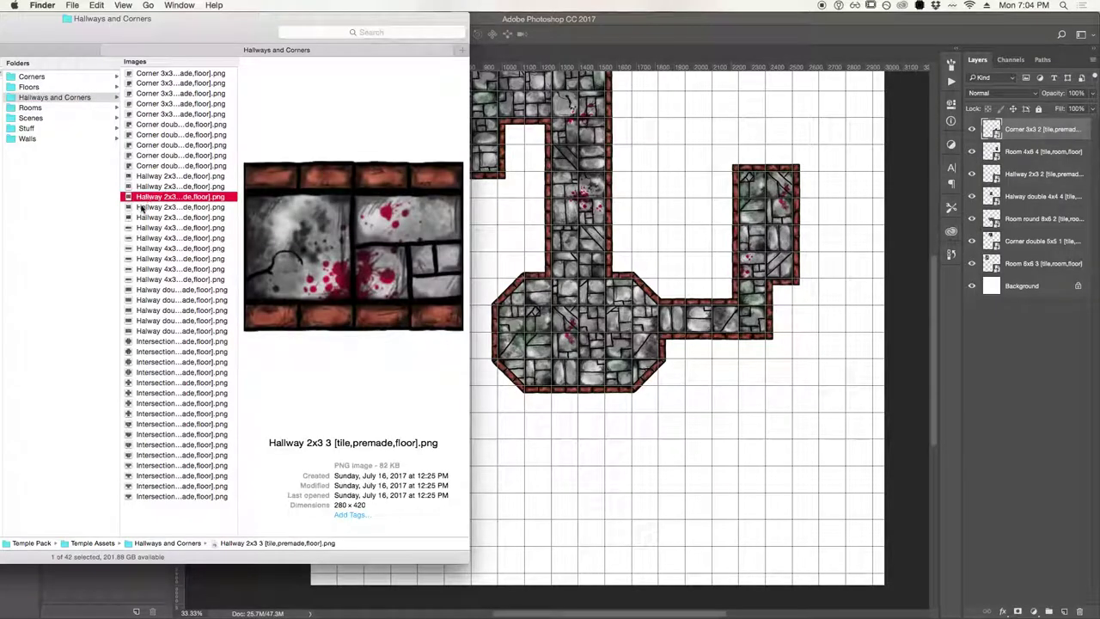
pyautogui.click(142, 207)
pyautogui.moveTo(142, 207); pyautogui.dragTo(550, 441)
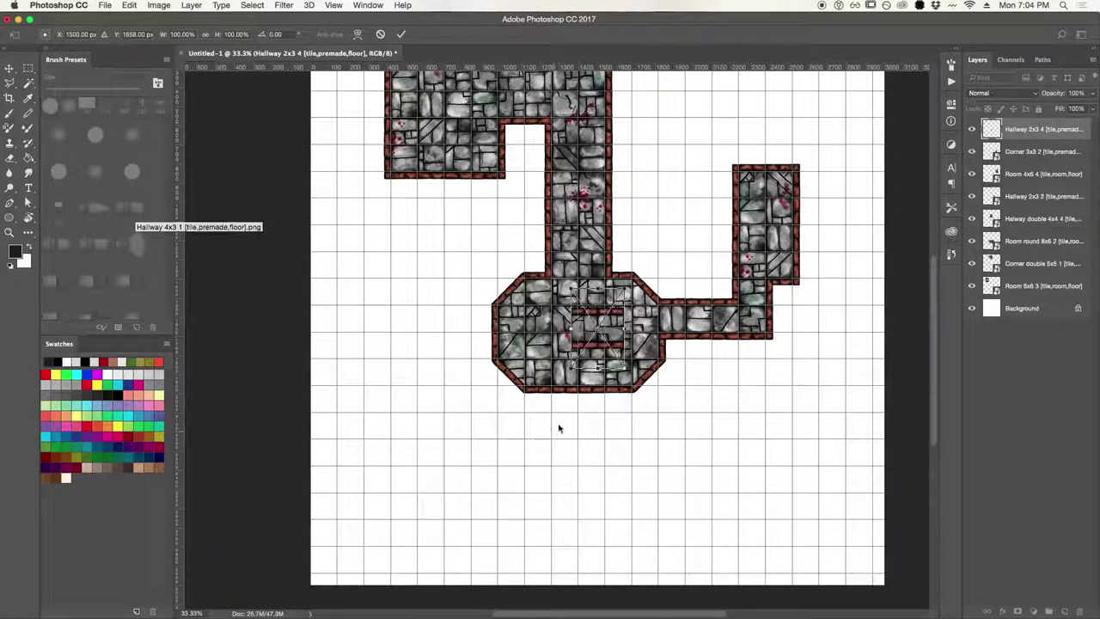
pyautogui.moveTo(590, 322); pyautogui.dragTo(468, 316)
pyautogui.press('Return')
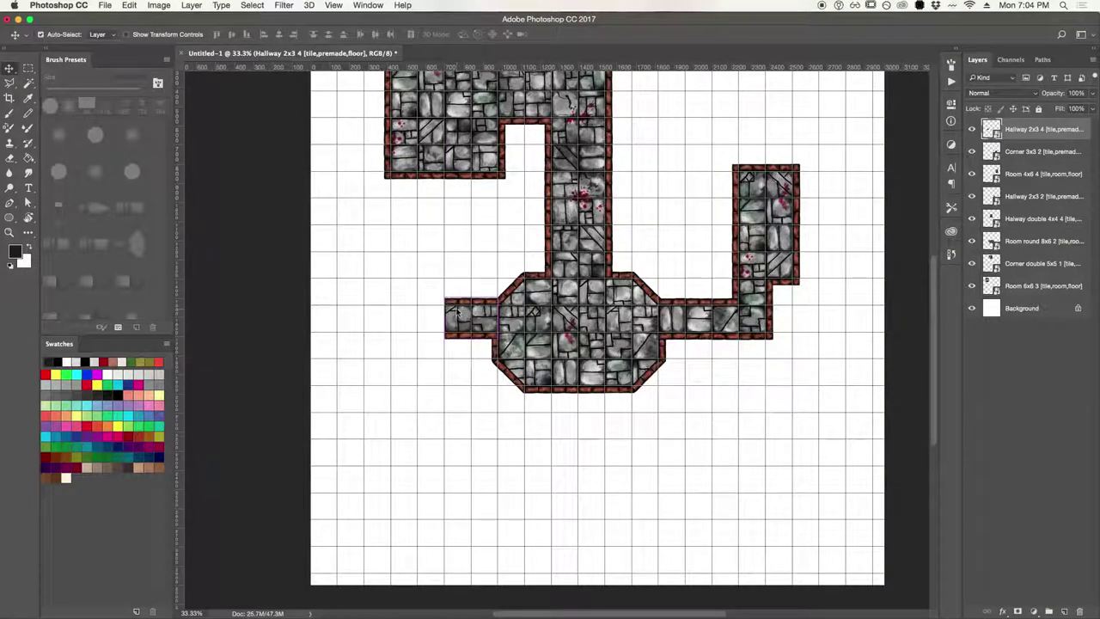
# Place Room 4x4 1 at the hallway's west end and stack the hallway layer above it
pyautogui.press('super+Tab')
pyautogui.click(47, 107)
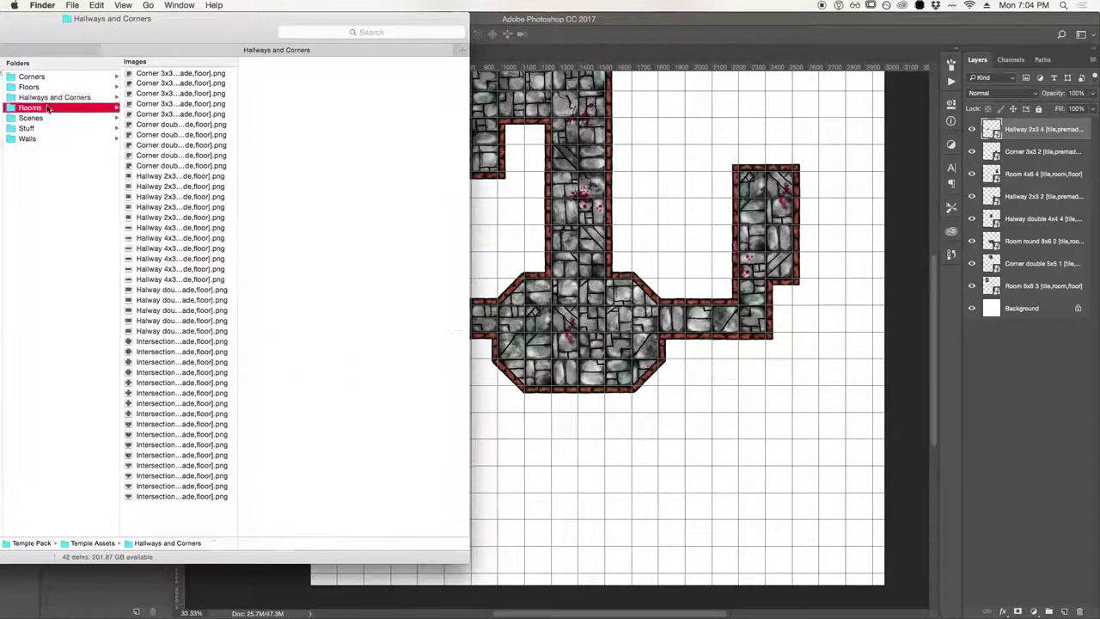
pyautogui.click(183, 77)
pyautogui.moveTo(198, 81); pyautogui.dragTo(501, 226)
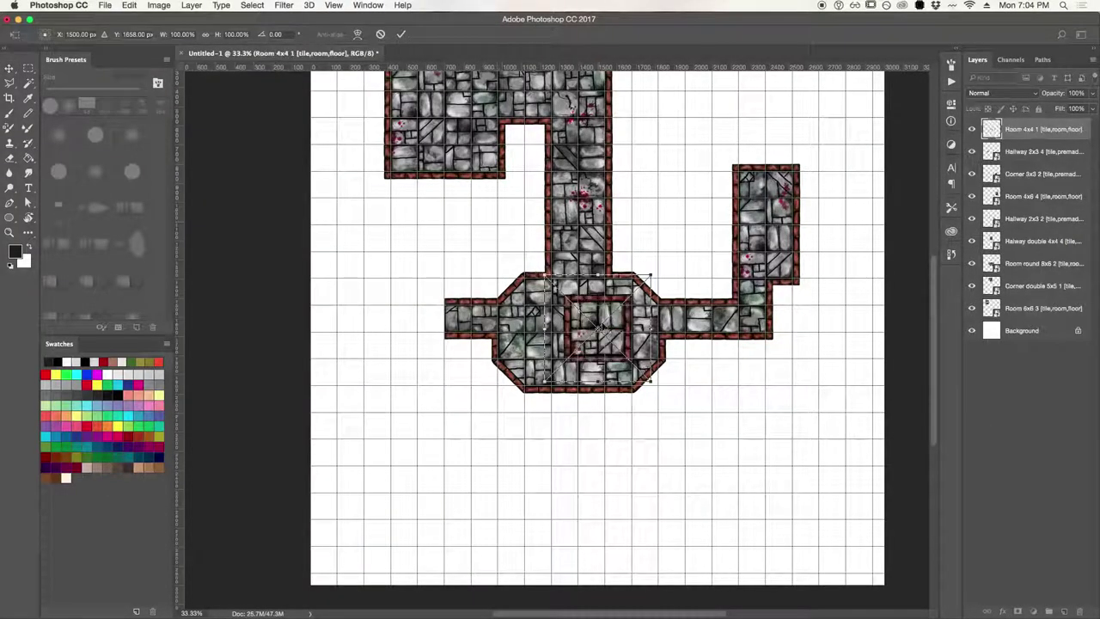
pyautogui.moveTo(616, 299); pyautogui.dragTo(444, 300)
pyautogui.press('Return')
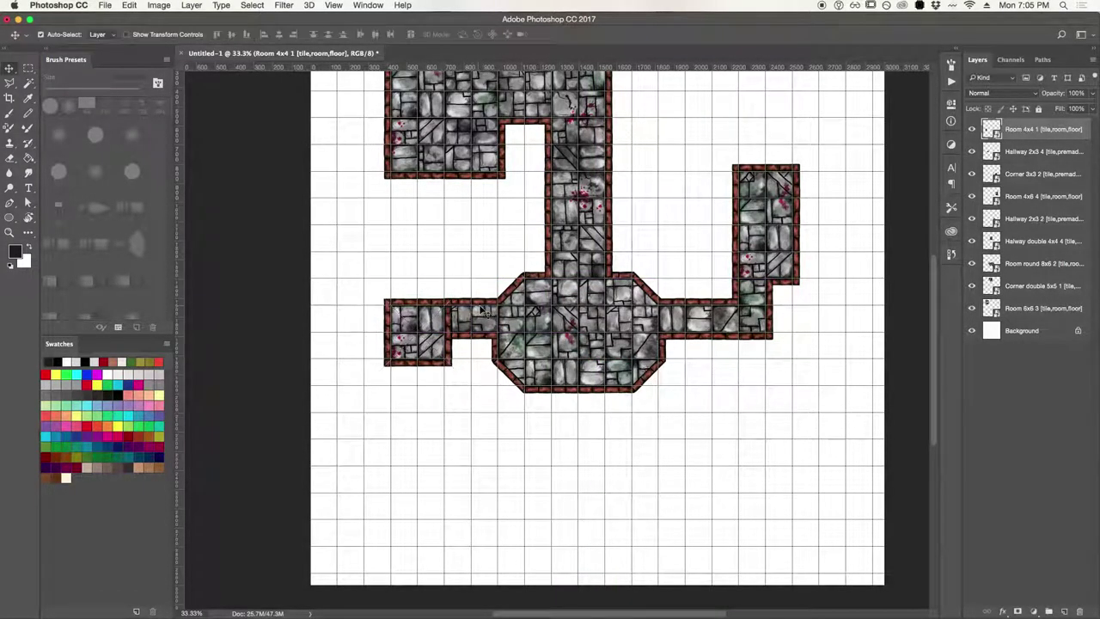
pyautogui.click(997, 153)
pyautogui.moveTo(1015, 153); pyautogui.dragTo(1016, 129)
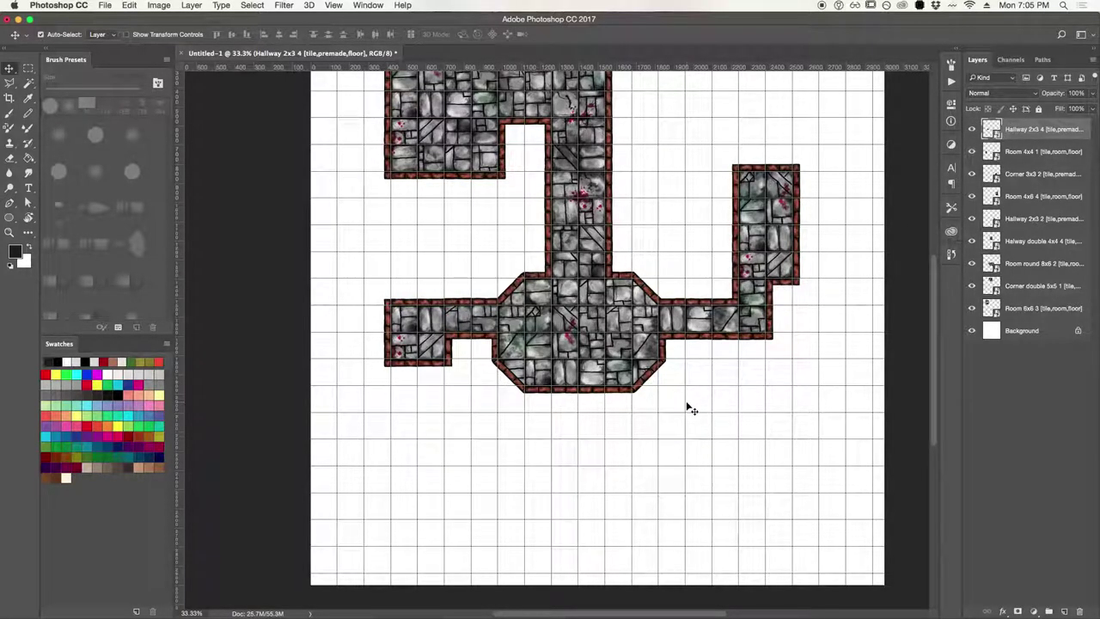
# Add Hallway 2x3 1 rotated 90° so it extends south from the octagonal room
pyautogui.press('super+Tab')
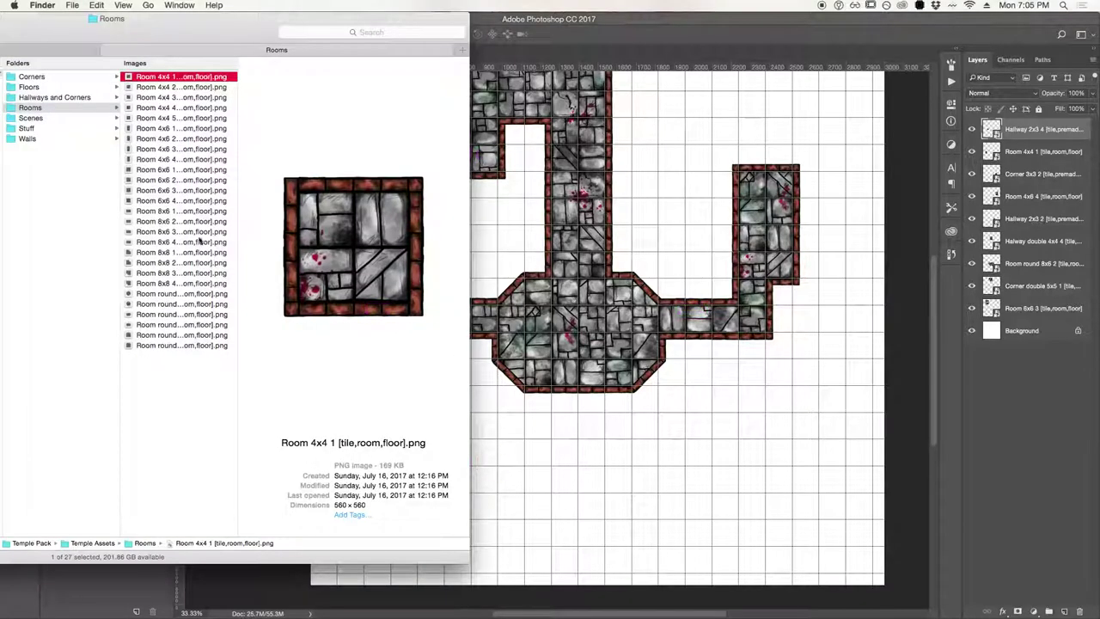
pyautogui.click(43, 99)
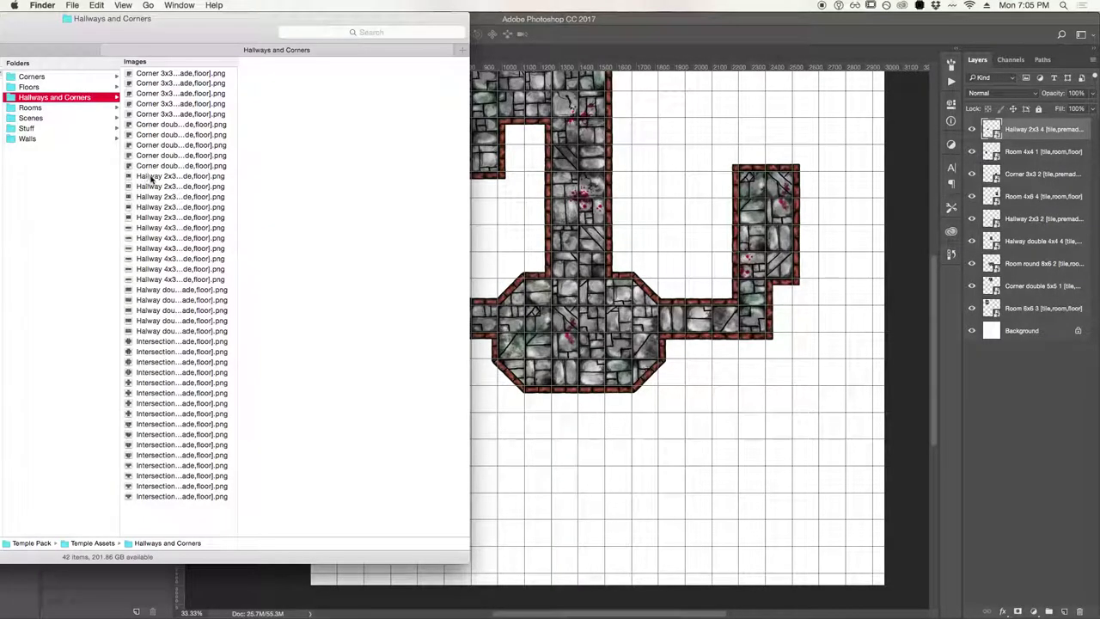
pyautogui.moveTo(150, 177); pyautogui.dragTo(619, 467)
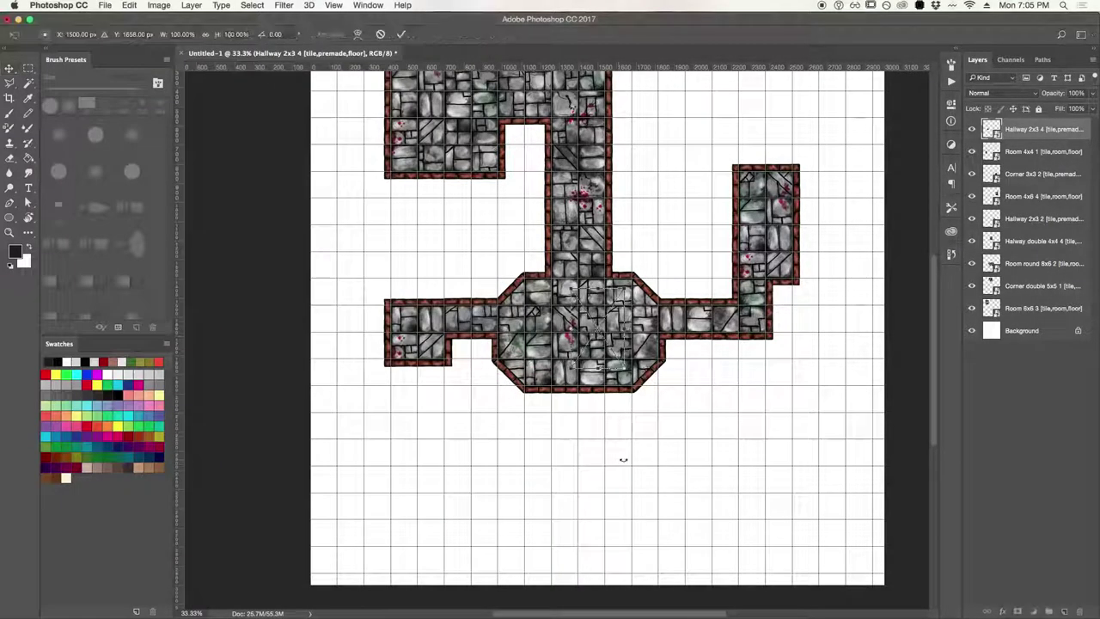
pyautogui.press('Return')
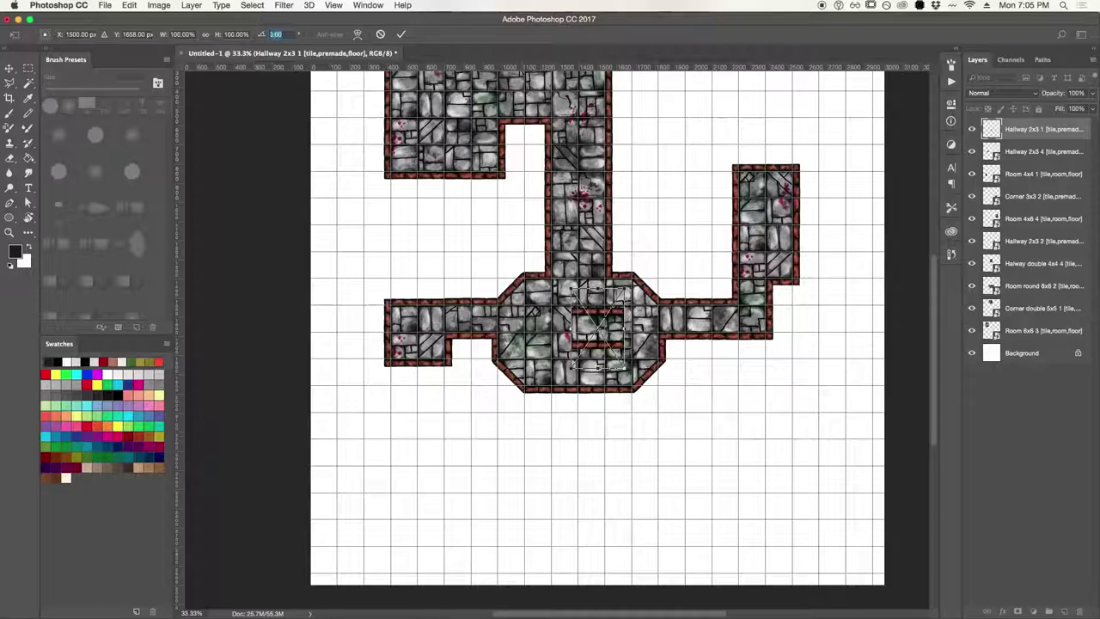
pyautogui.write('90')
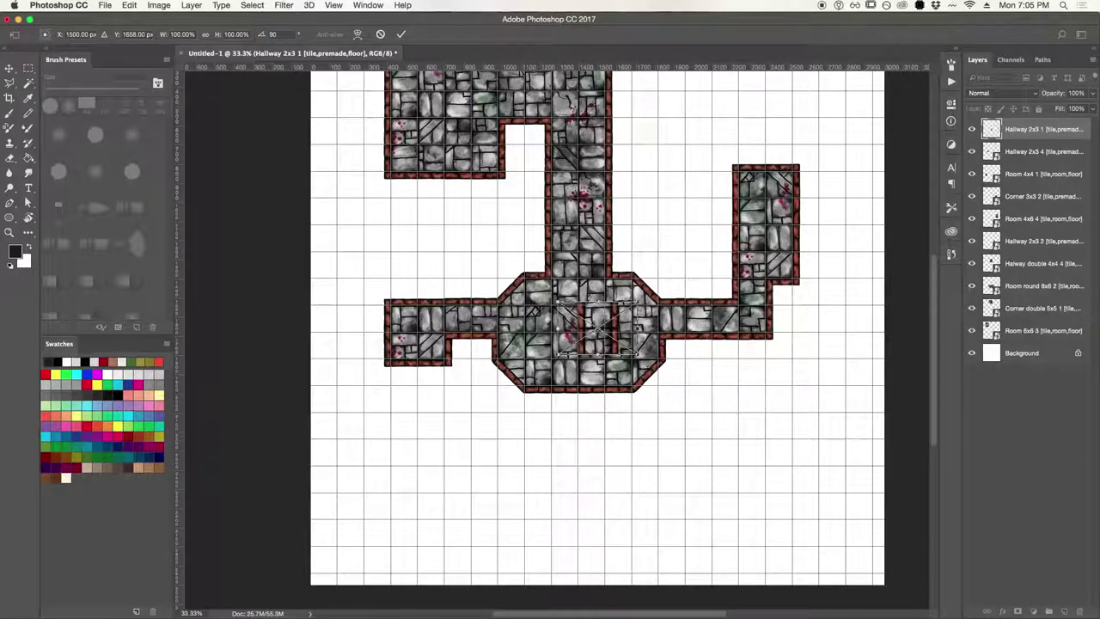
pyautogui.press('Return')
pyautogui.moveTo(602, 318); pyautogui.dragTo(568, 414)
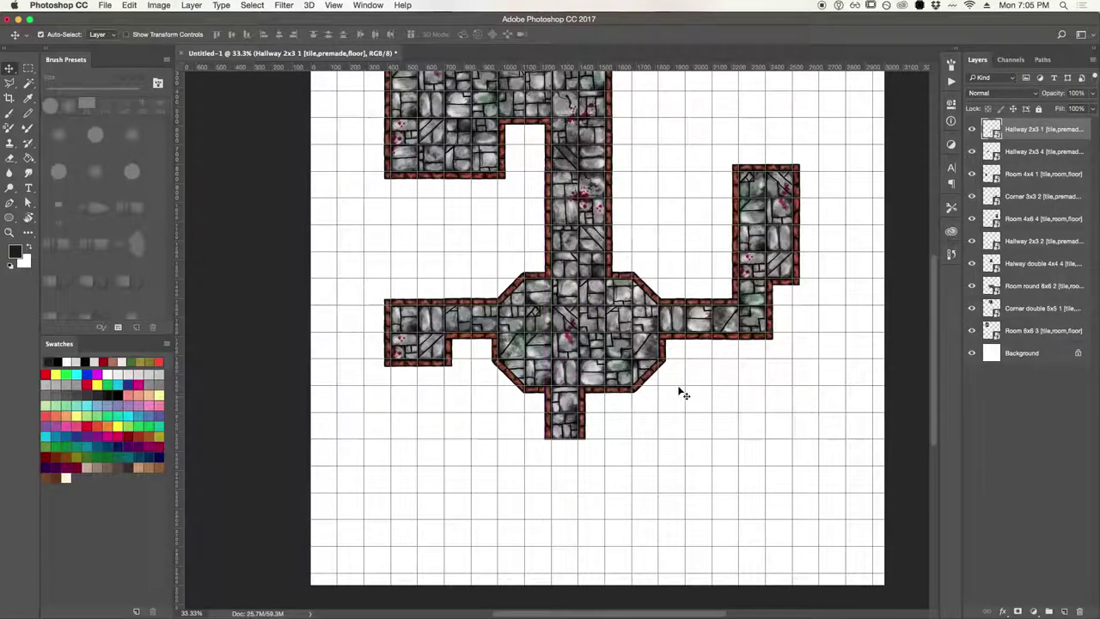
pyautogui.press('super+Tab')
pyautogui.click(30, 108)
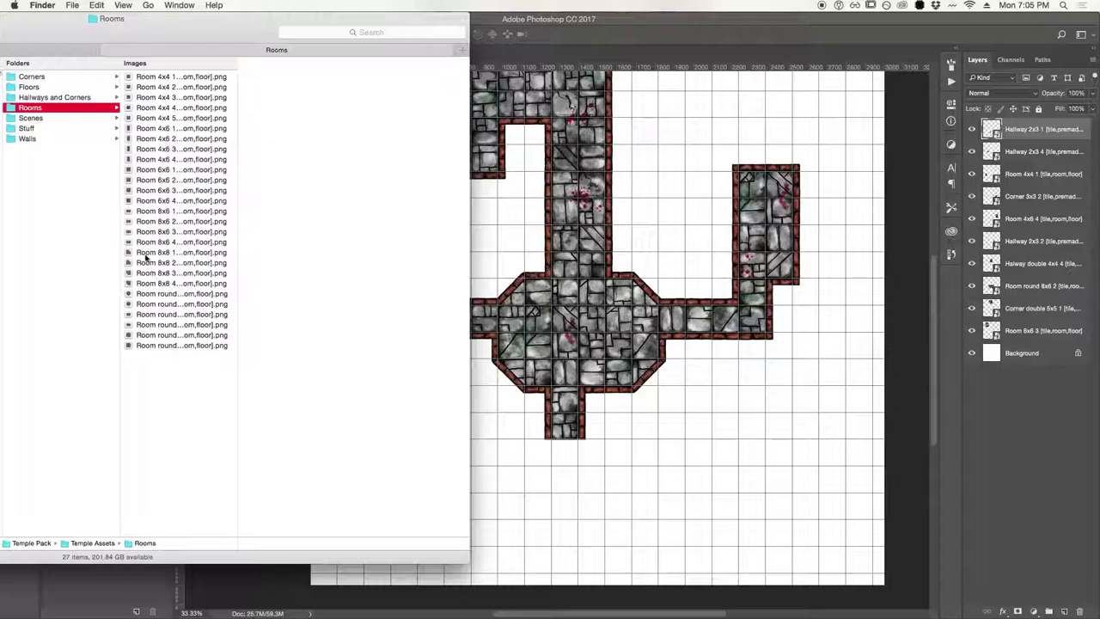
# Place the Room 8x8 1 tile directly beneath the south hallway
pyautogui.moveTo(146, 255); pyautogui.dragTo(581, 481)
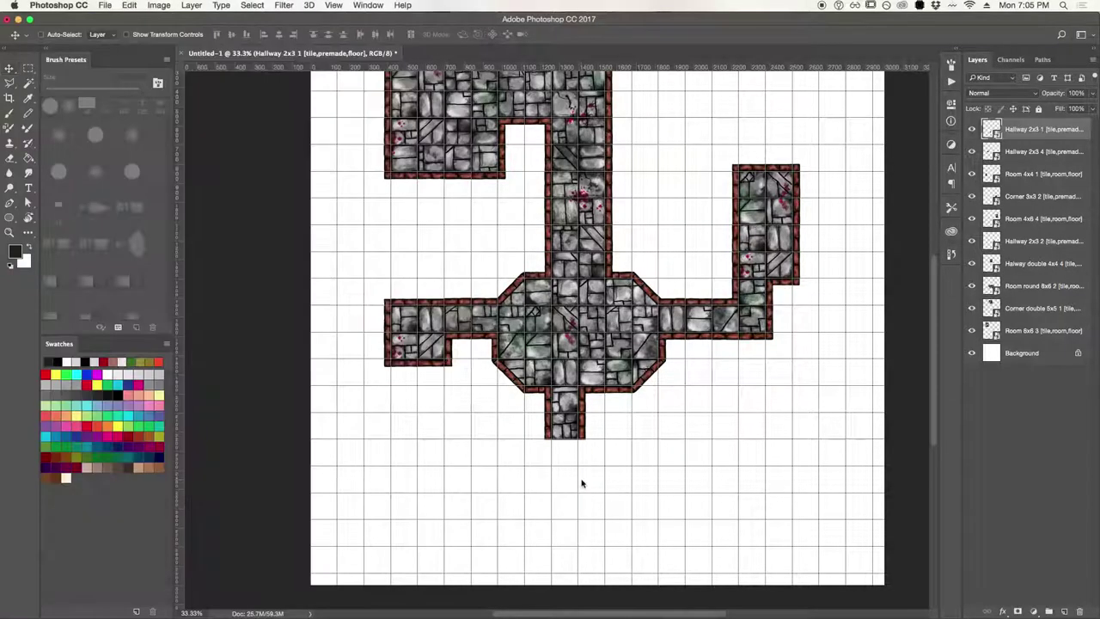
pyautogui.moveTo(605, 297); pyautogui.dragTo(512, 441)
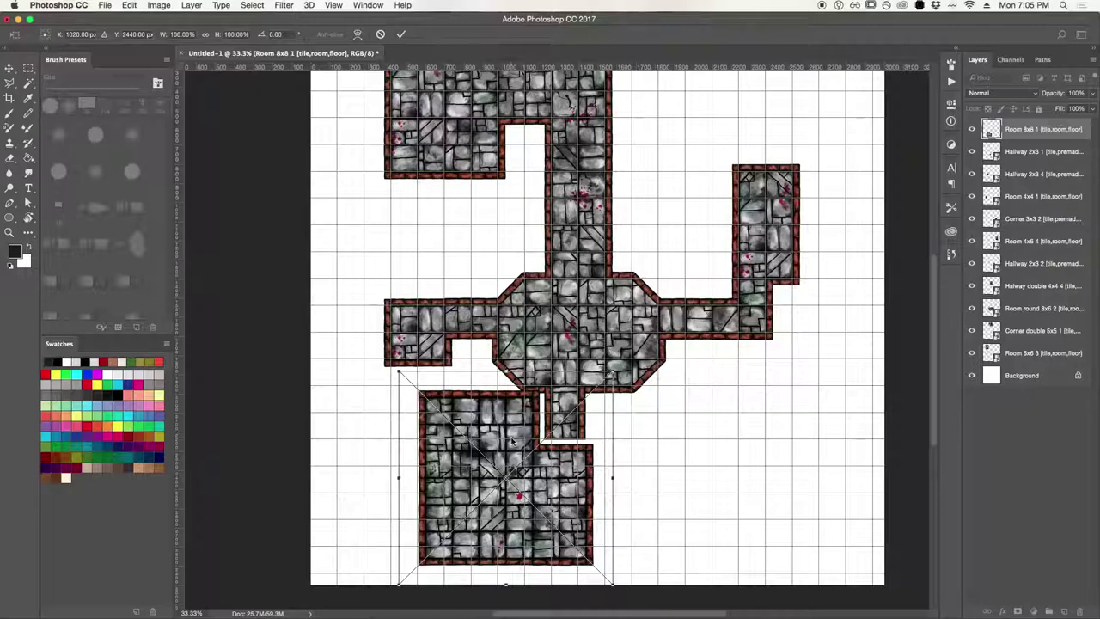
pyautogui.moveTo(512, 441); pyautogui.dragTo(504, 459)
pyautogui.press('Return')
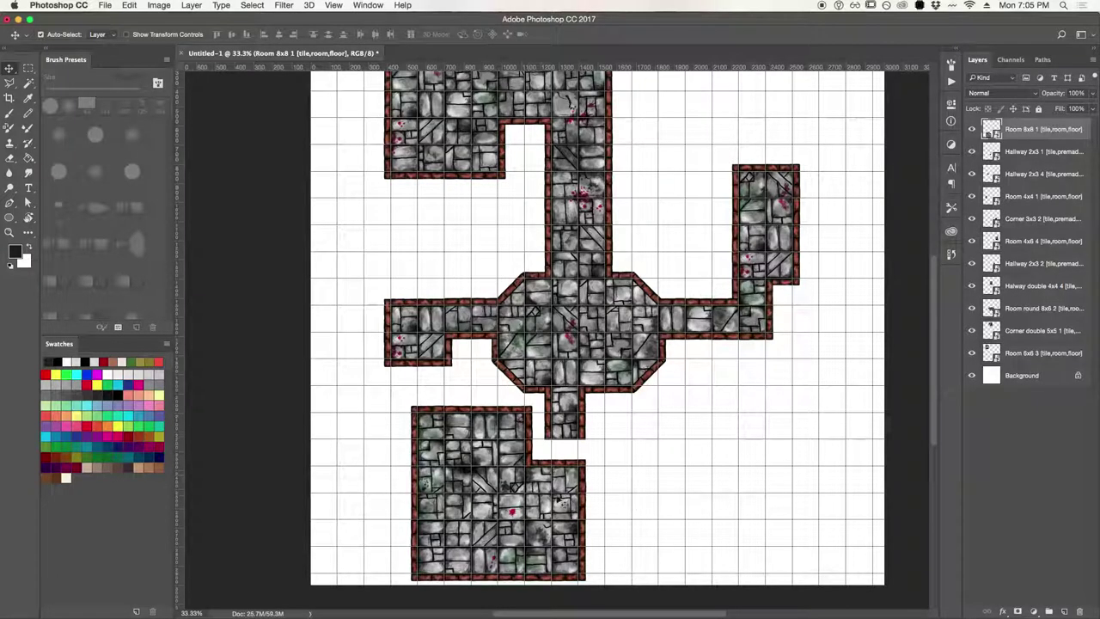
pyautogui.scroll(-3, 697, 517)
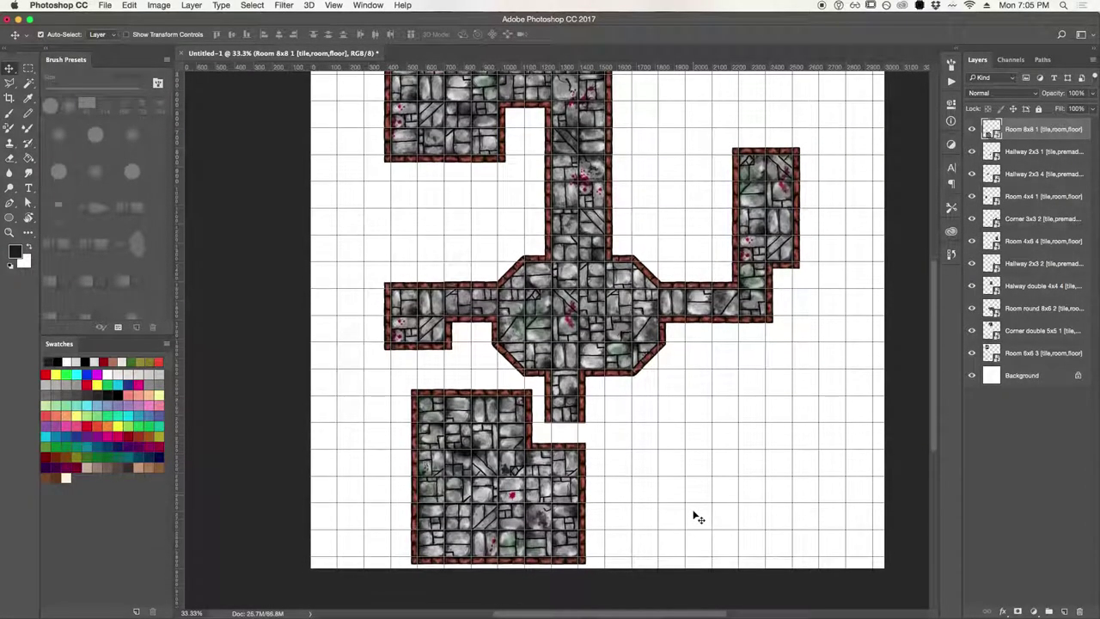
# Extend the canvas downward to 3000 × 4000 px using the top-centre anchor
pyautogui.click(161, 7)
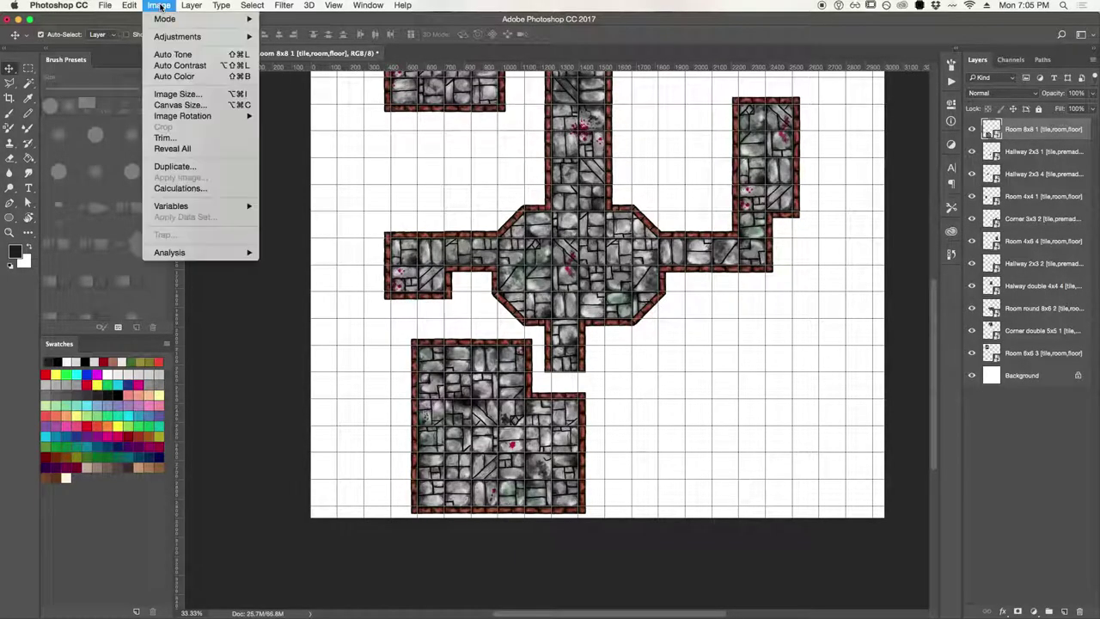
pyautogui.click(176, 92)
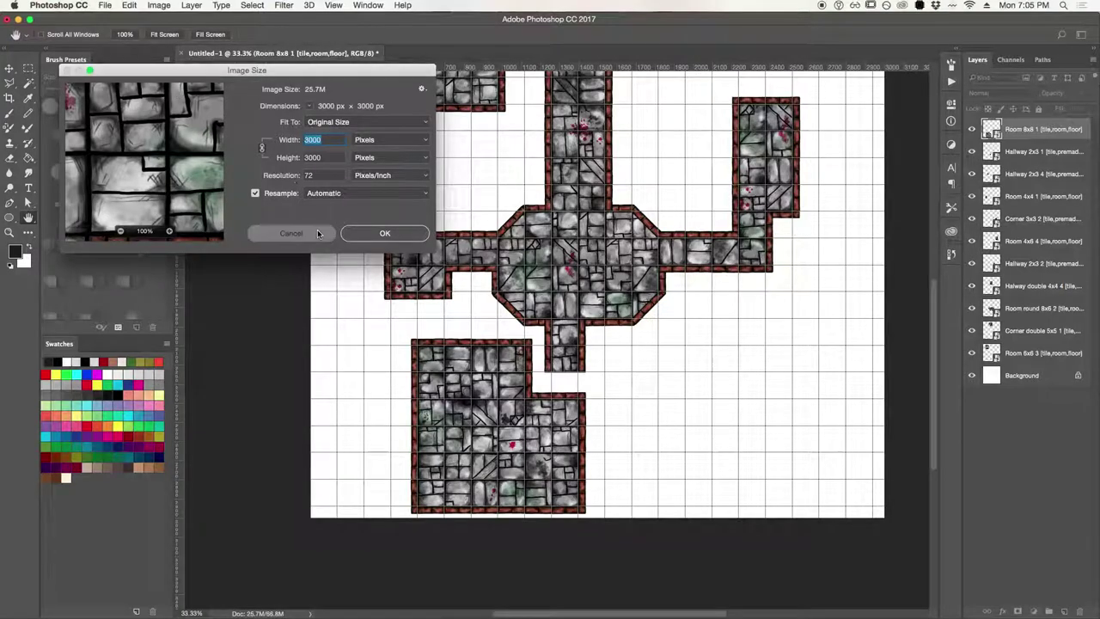
pyautogui.click(291, 231)
pyautogui.click(159, 5)
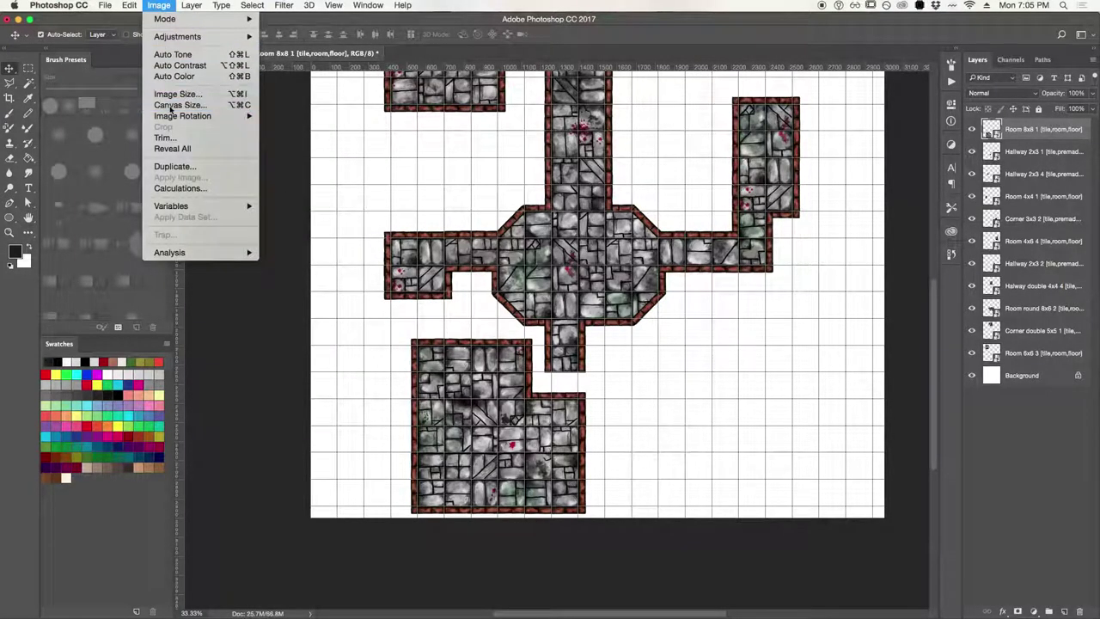
pyautogui.click(171, 109)
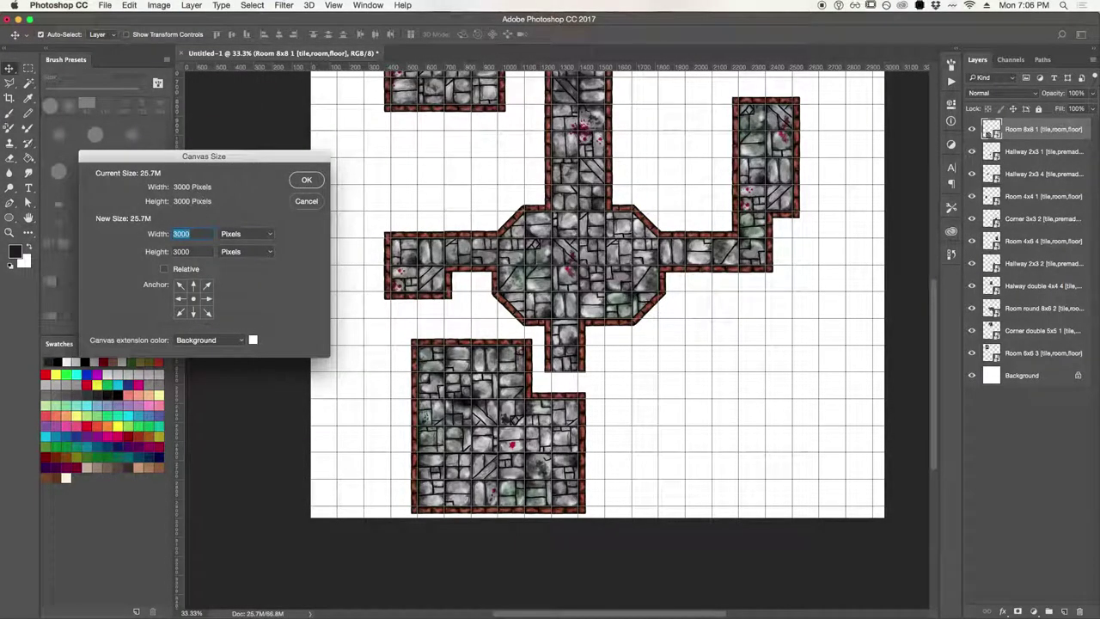
pyautogui.write('4000')
pyautogui.click(193, 286)
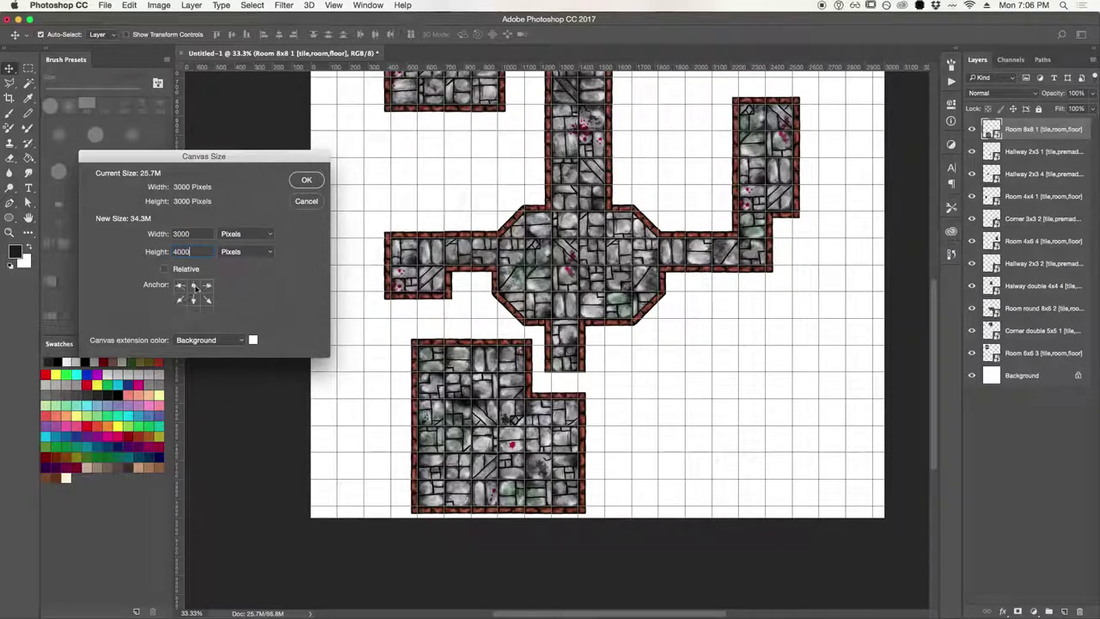
pyautogui.click(306, 181)
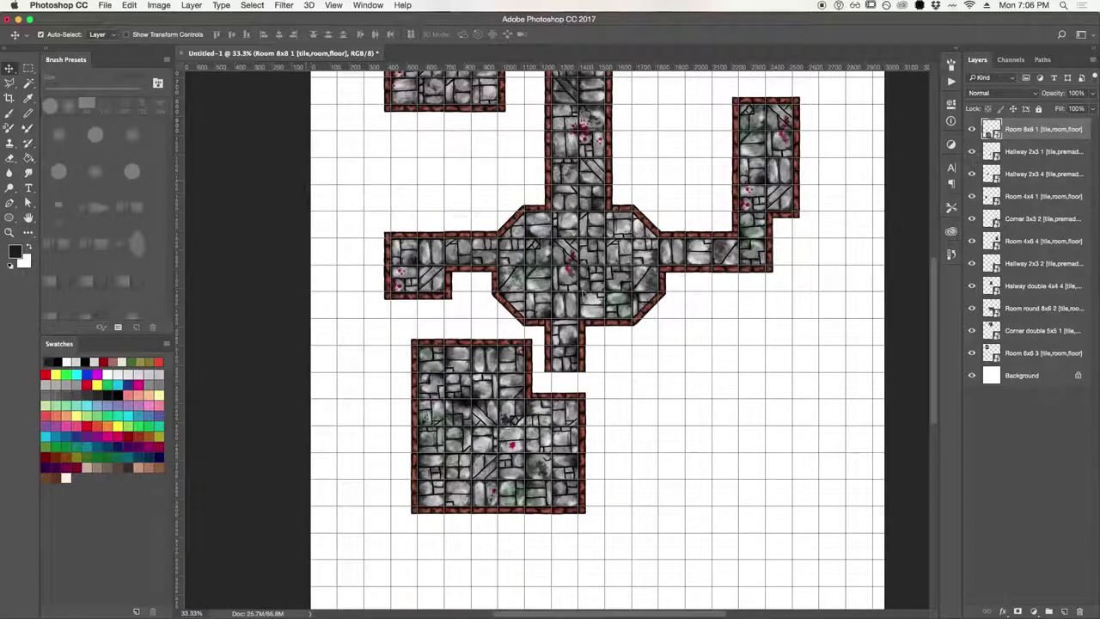
# Centre the lower room under the octagon's corridor and move Hallway 2x3 1 to the top layer
pyautogui.scroll(-2, 662, 355)
pyautogui.scroll(-1, 663, 356)
pyautogui.moveTo(517, 343); pyautogui.dragTo(558, 347)
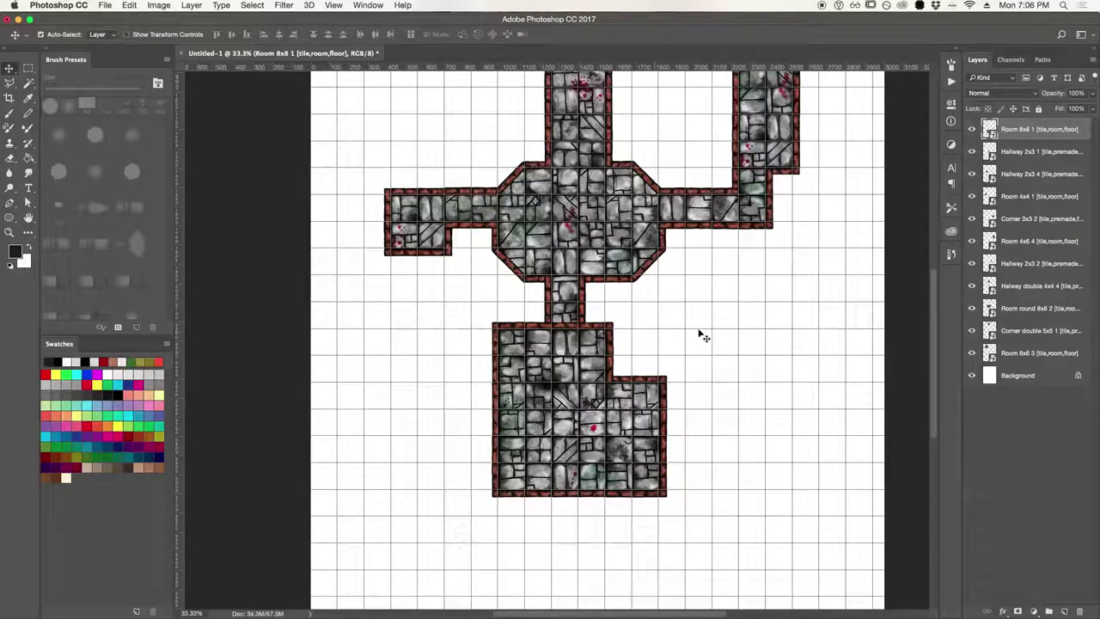
pyautogui.click(570, 305)
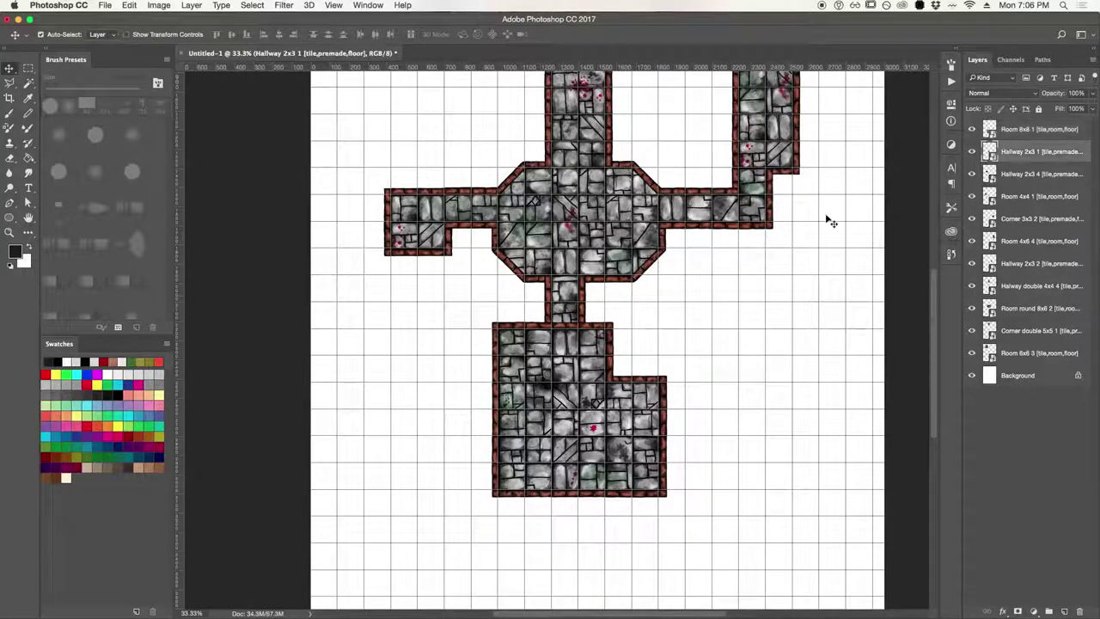
pyautogui.moveTo(1012, 153); pyautogui.dragTo(1012, 127)
# Hide the grid and zoom in on the hallway above the octagon
pyautogui.scroll(5, 758, 384)
pyautogui.press('z')
pyautogui.keyDown('alt'); pyautogui.click(657, 386); pyautogui.keyUp('alt')
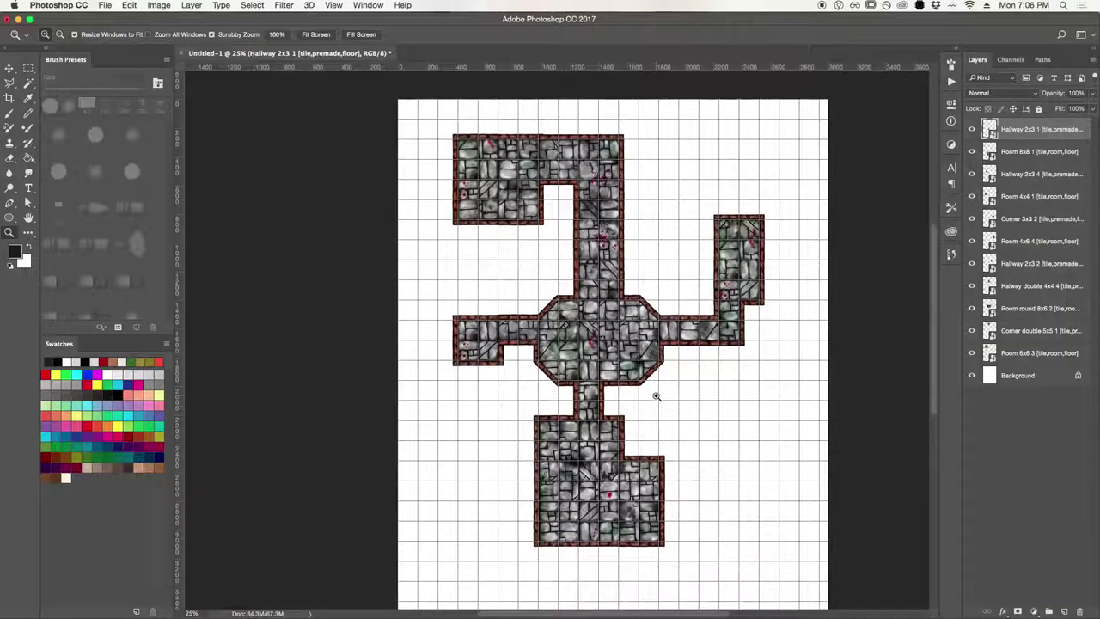
pyautogui.press('super+apostrophe')
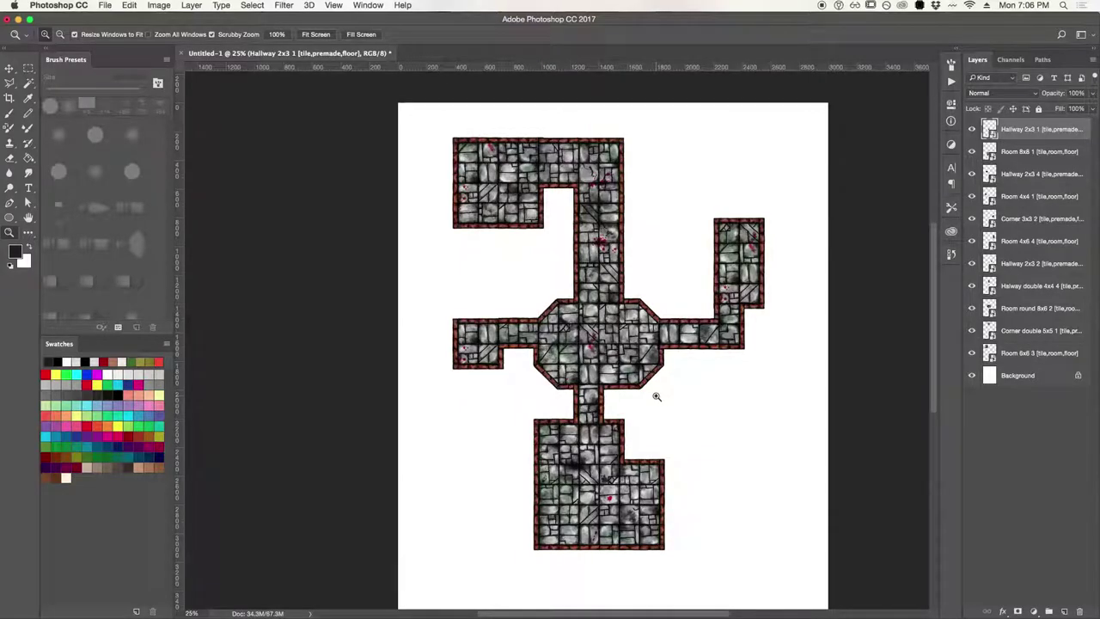
pyautogui.click(603, 298)
pyautogui.click(599, 296)
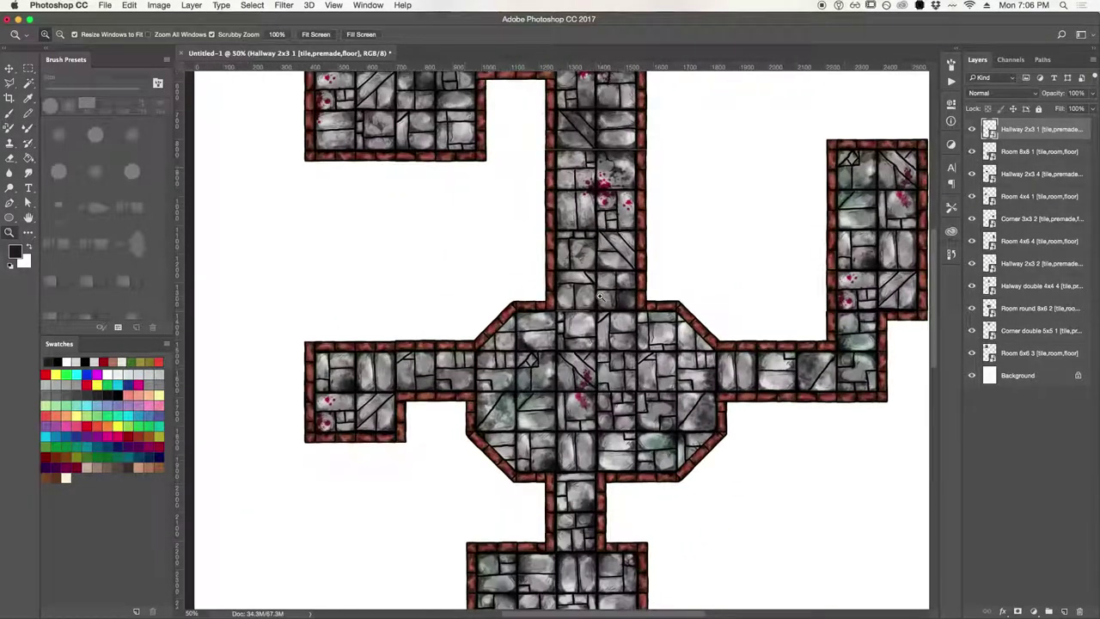
pyautogui.scroll(3, 542, 241)
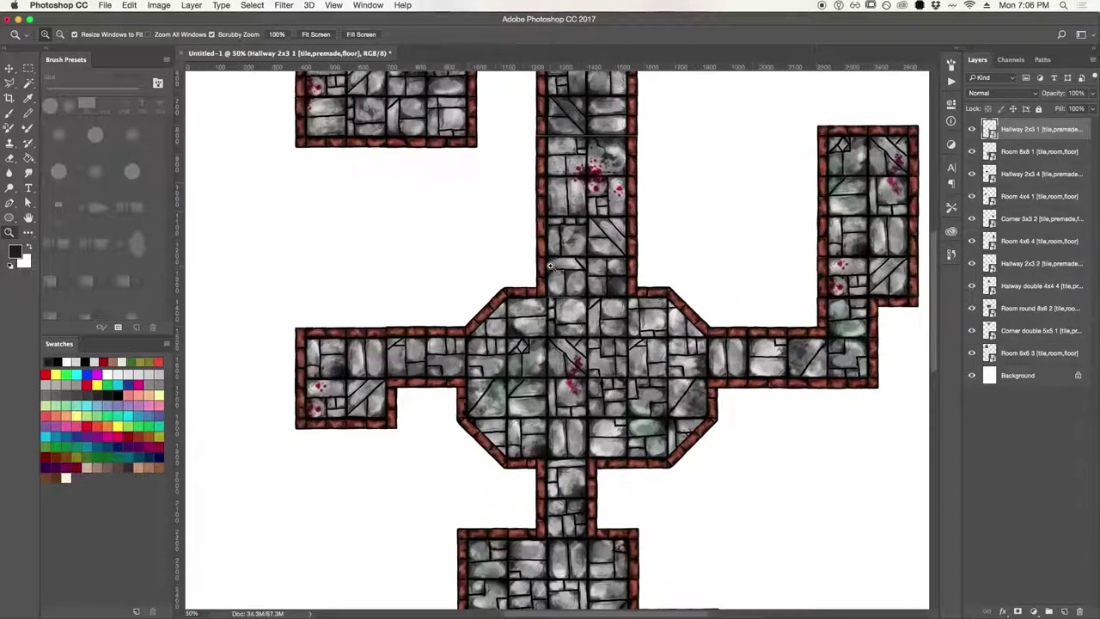
pyautogui.scroll(3, 550, 266)
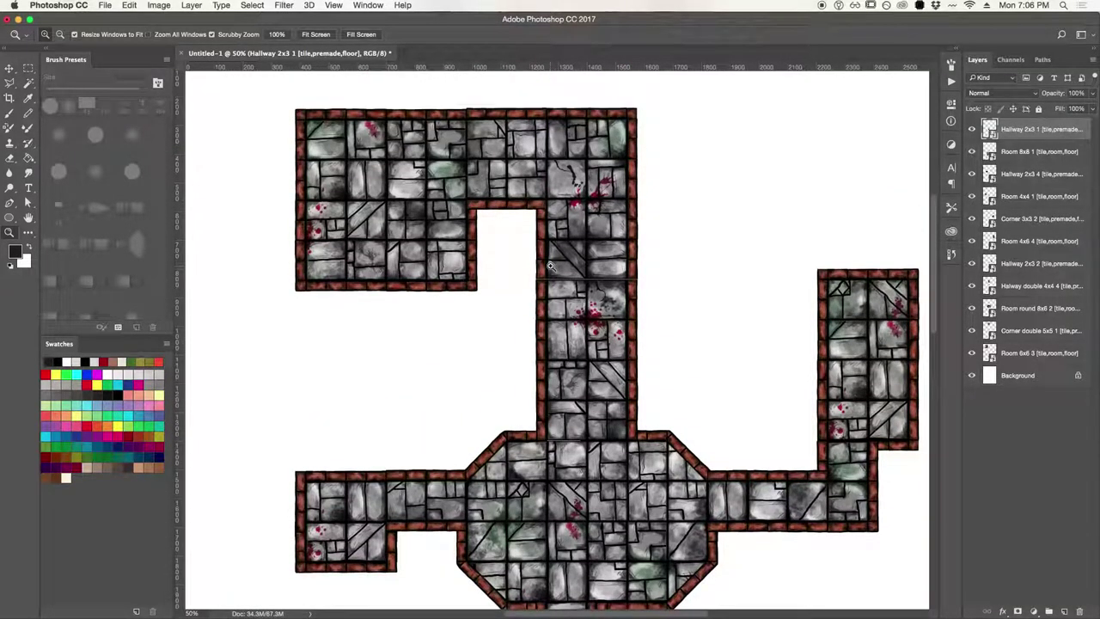
pyautogui.press('super+Tab')
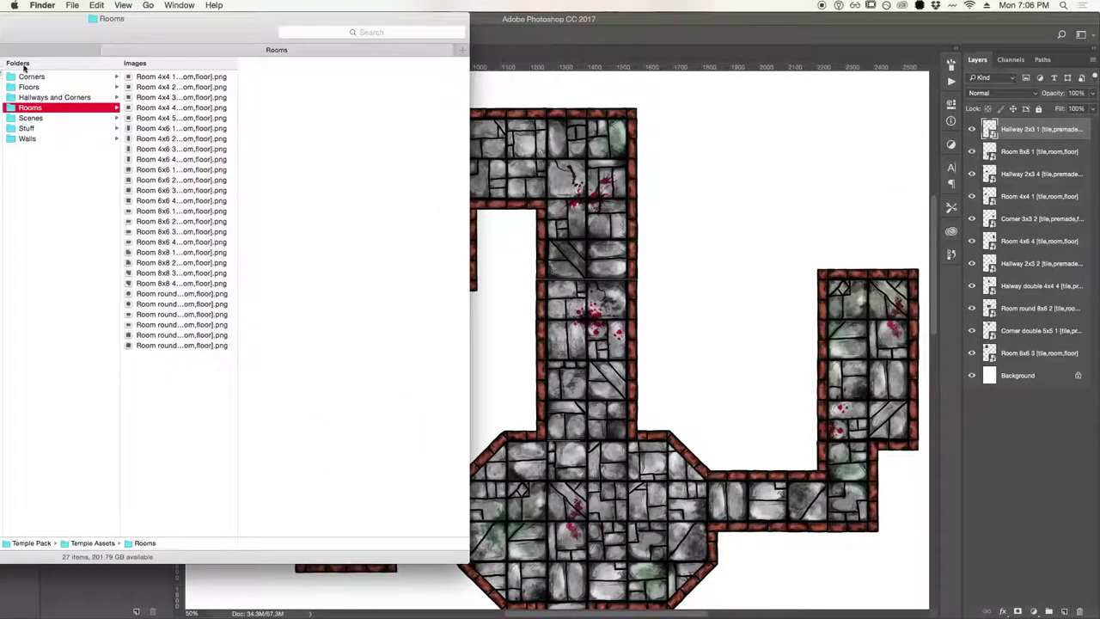
# Place Statue 3x4 rotated 90° at the bottom room's base, then drag in Jars 1x1 2
pyautogui.click(26, 130)
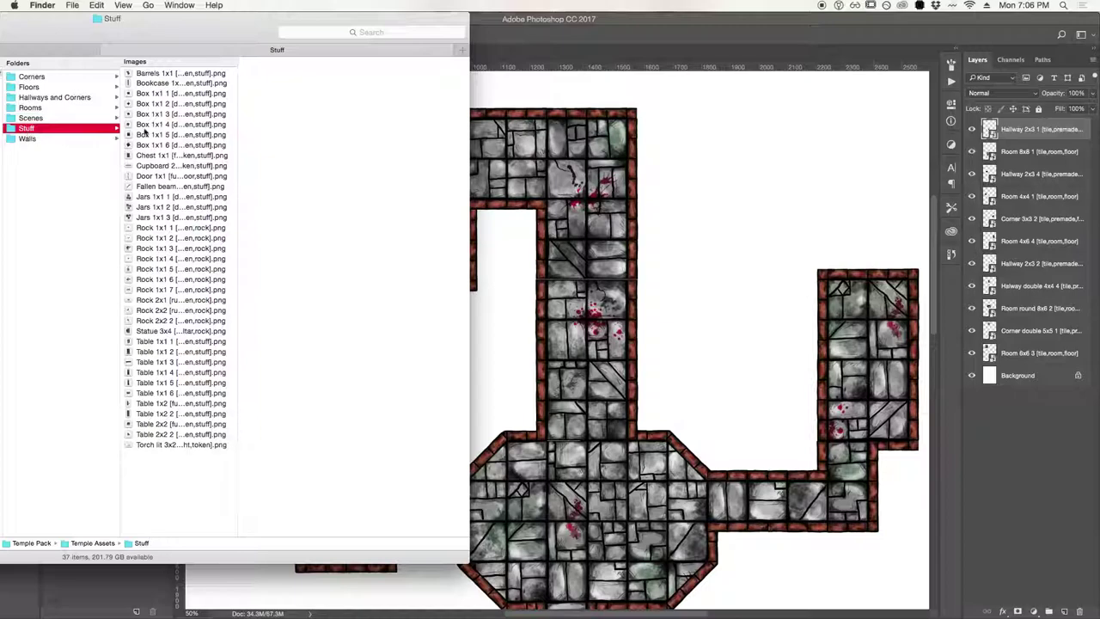
pyautogui.moveTo(238, 185); pyautogui.dragTo(257, 186)
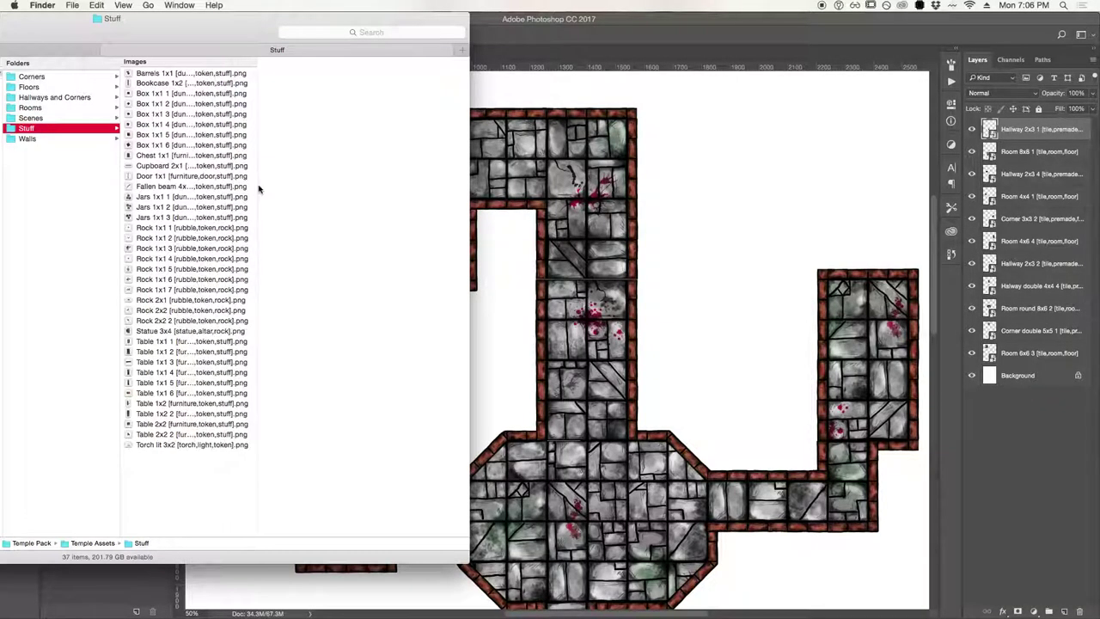
pyautogui.scroll(-8, 713, 380)
pyautogui.scroll(-3, 715, 379)
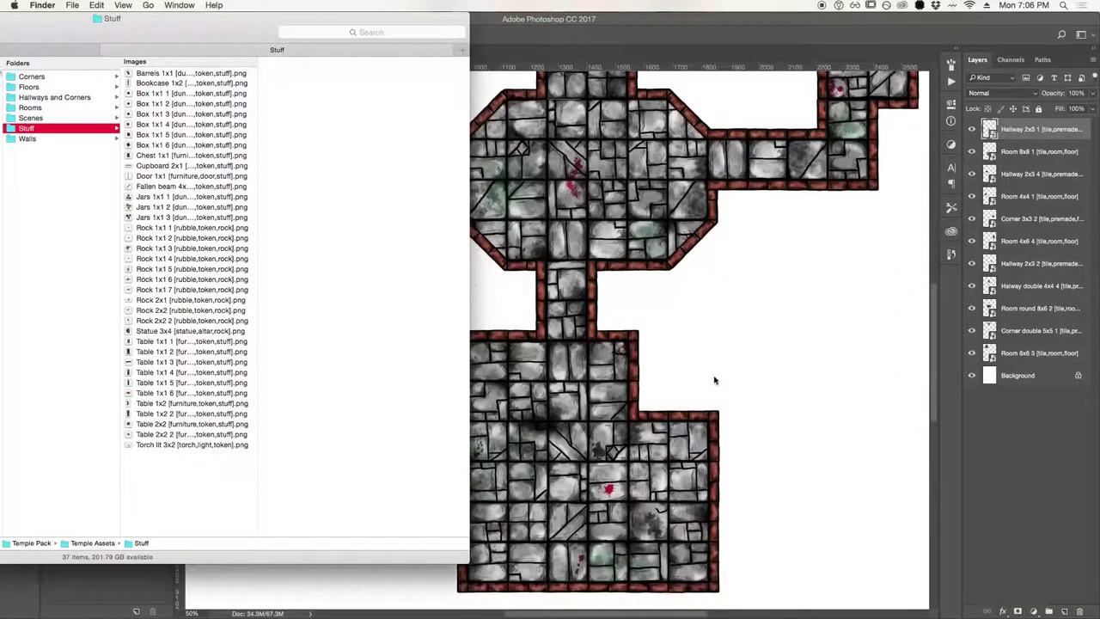
pyautogui.moveTo(163, 331); pyautogui.dragTo(604, 473)
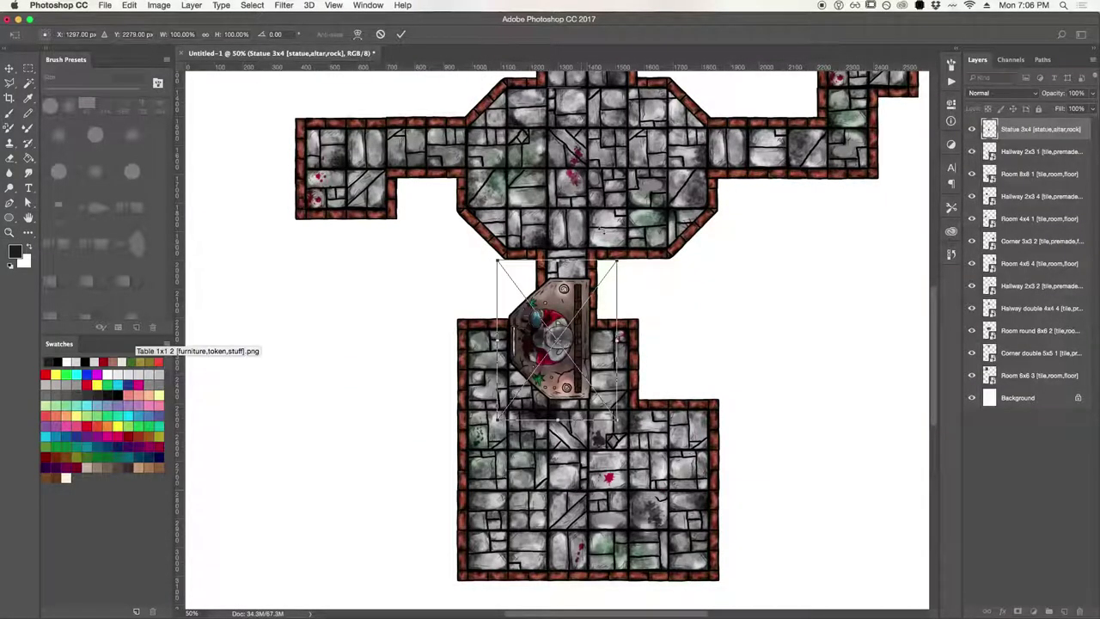
pyautogui.moveTo(676, 290); pyautogui.dragTo(666, 368)
pyautogui.press('Return')
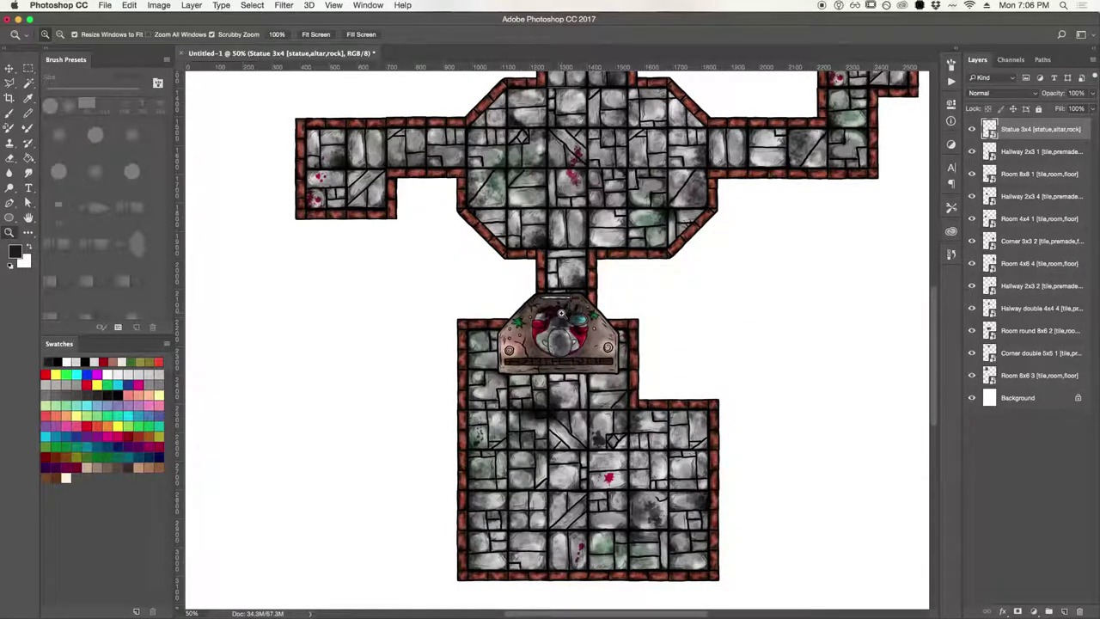
pyautogui.moveTo(566, 316); pyautogui.dragTo(588, 501)
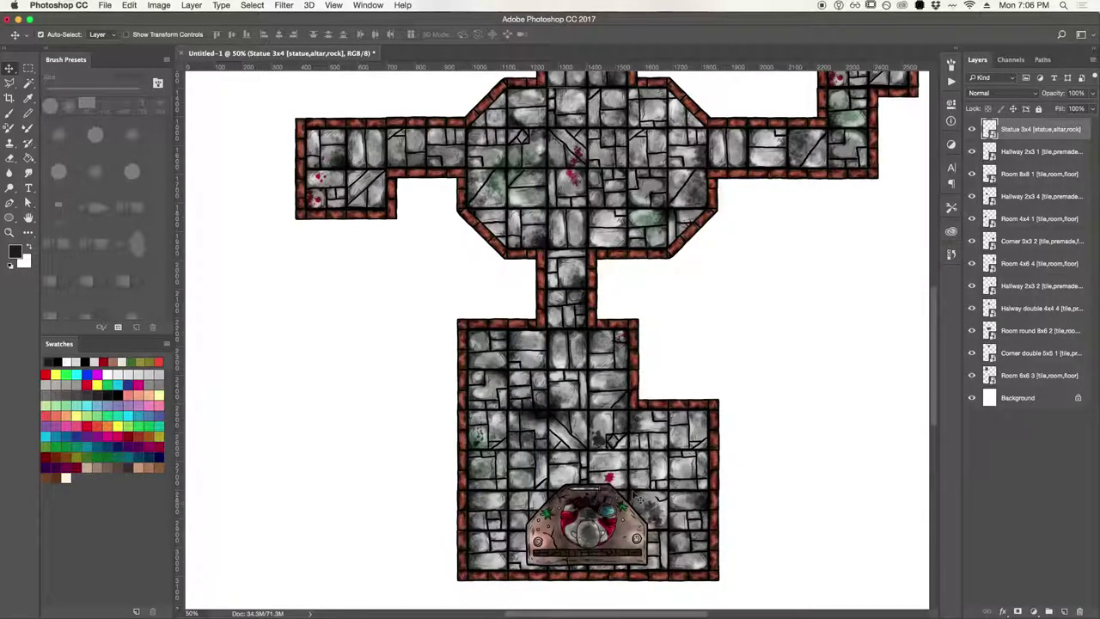
pyautogui.press('super+Tab')
pyautogui.moveTo(163, 211); pyautogui.dragTo(601, 464)
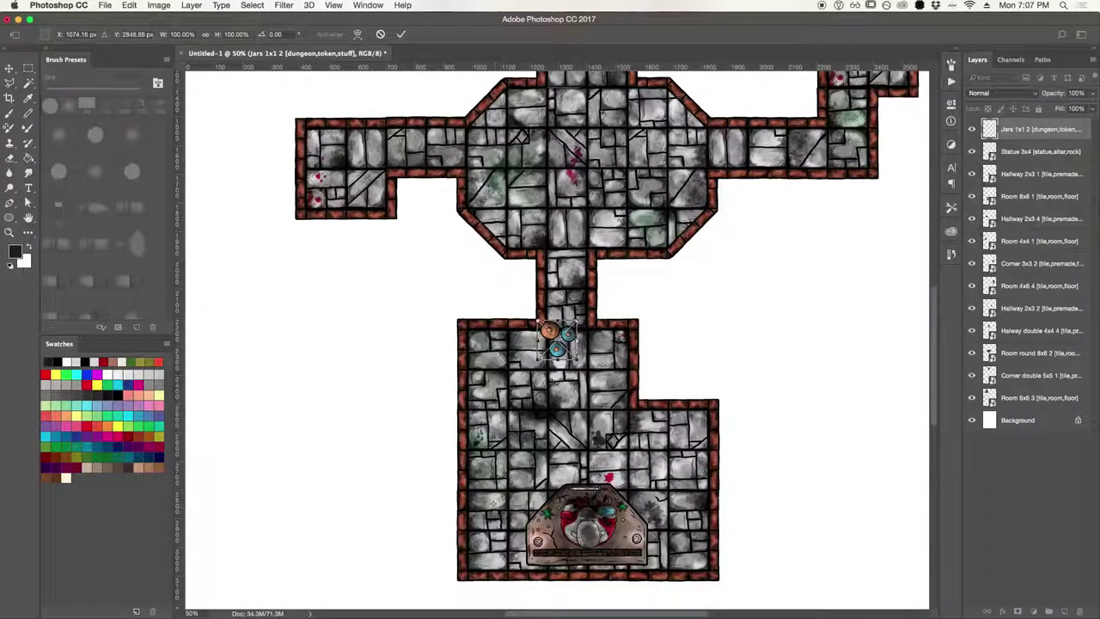
# Set Jars 1x1 2 at the bottom room's left edge and add Jars 1x1 3 near the inner corner
pyautogui.moveTo(557, 339); pyautogui.dragTo(485, 516)
pyautogui.press('Return')
pyautogui.press('super+Tab')
pyautogui.moveTo(168, 218); pyautogui.dragTo(593, 425)
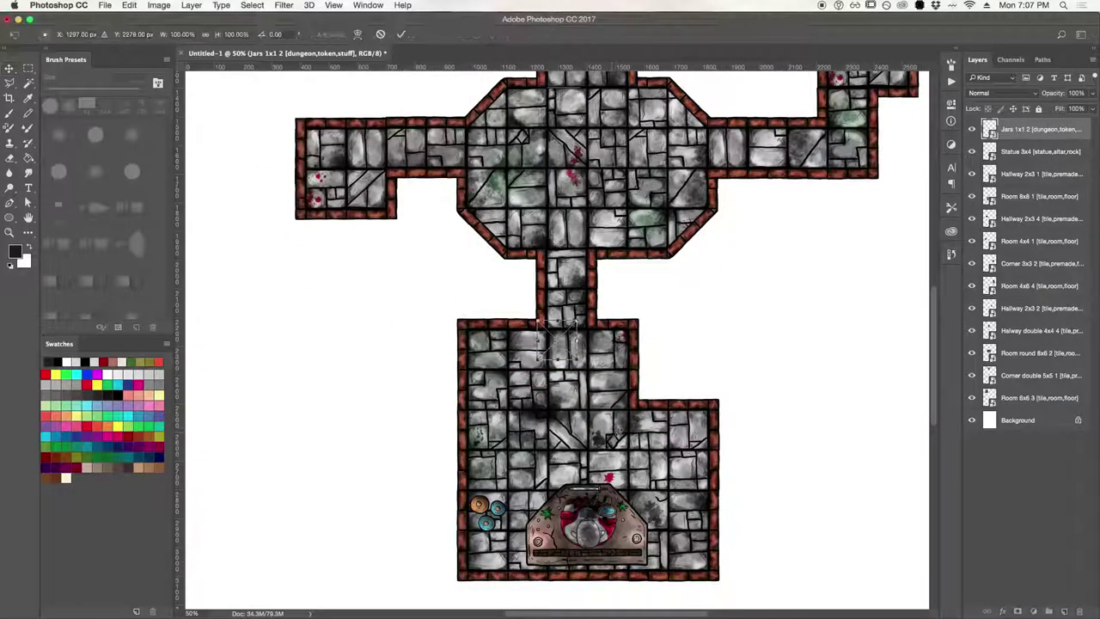
pyautogui.moveTo(563, 342); pyautogui.dragTo(606, 417)
pyautogui.moveTo(618, 412); pyautogui.dragTo(619, 413)
pyautogui.press('Return')
# Place Box 1x1 4 in the bottom room's upper-left area
pyautogui.press('z')
pyautogui.click(561, 449)
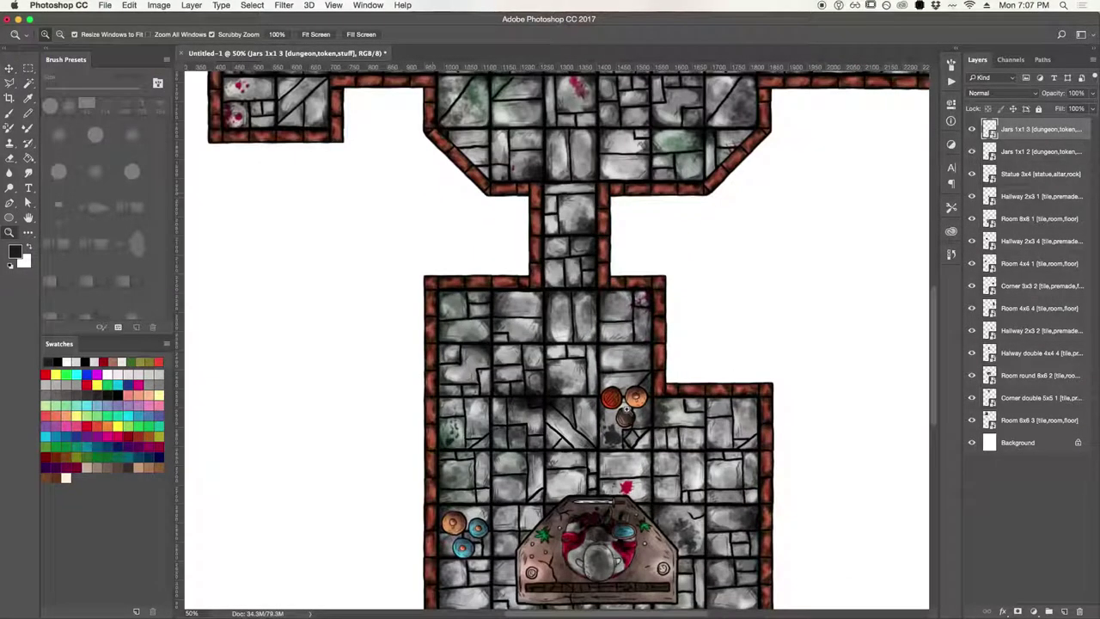
pyautogui.scroll(-3, 627, 411)
pyautogui.press('super+Tab')
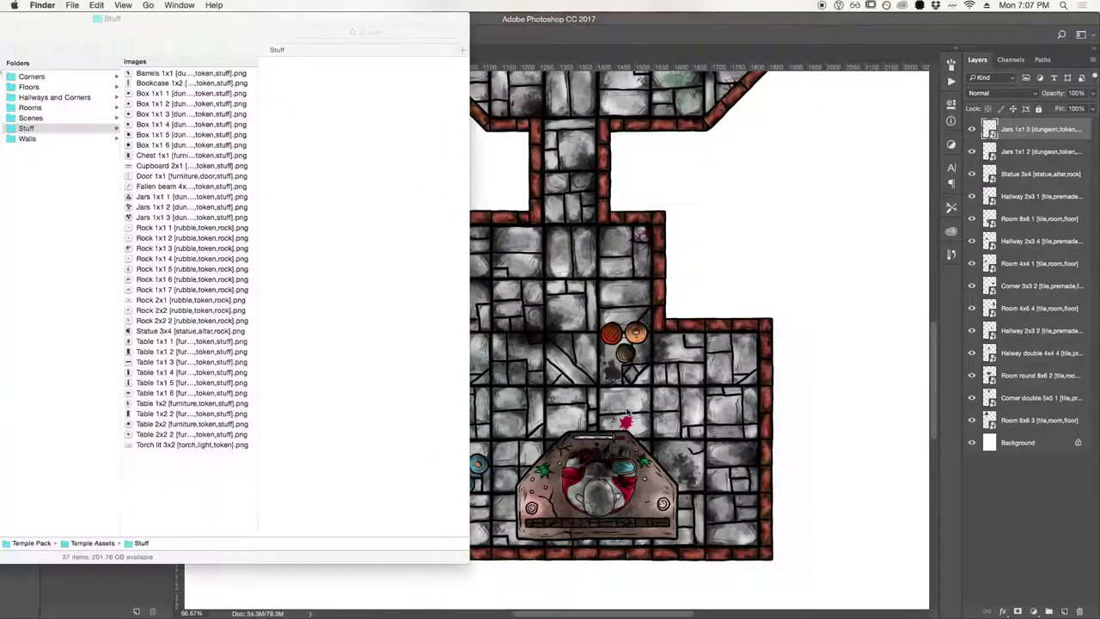
pyautogui.moveTo(171, 127); pyautogui.dragTo(404, 255)
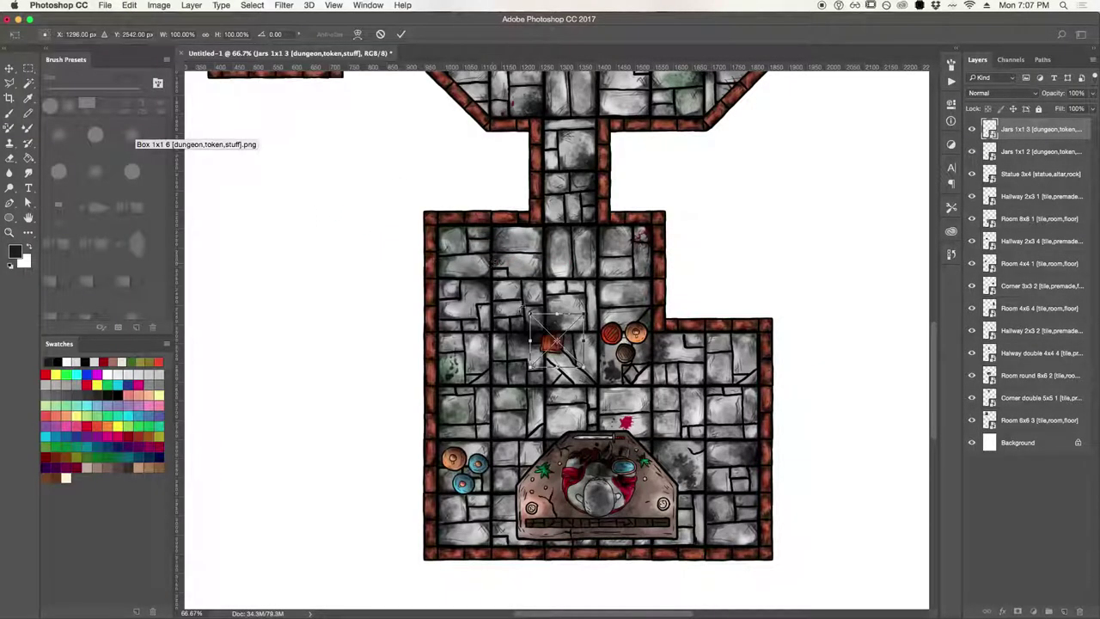
pyautogui.moveTo(550, 339); pyautogui.dragTo(508, 296)
pyautogui.moveTo(527, 338); pyautogui.dragTo(452, 262)
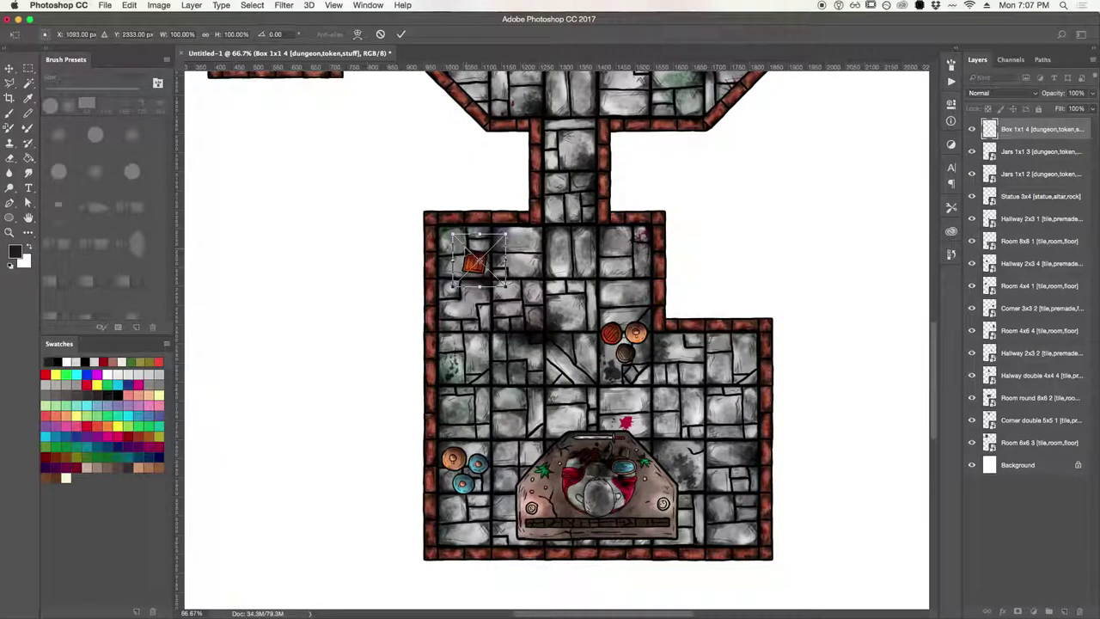
pyautogui.press('Return')
# Add Box 1x1 6 beside the first box
pyautogui.press('super+Tab')
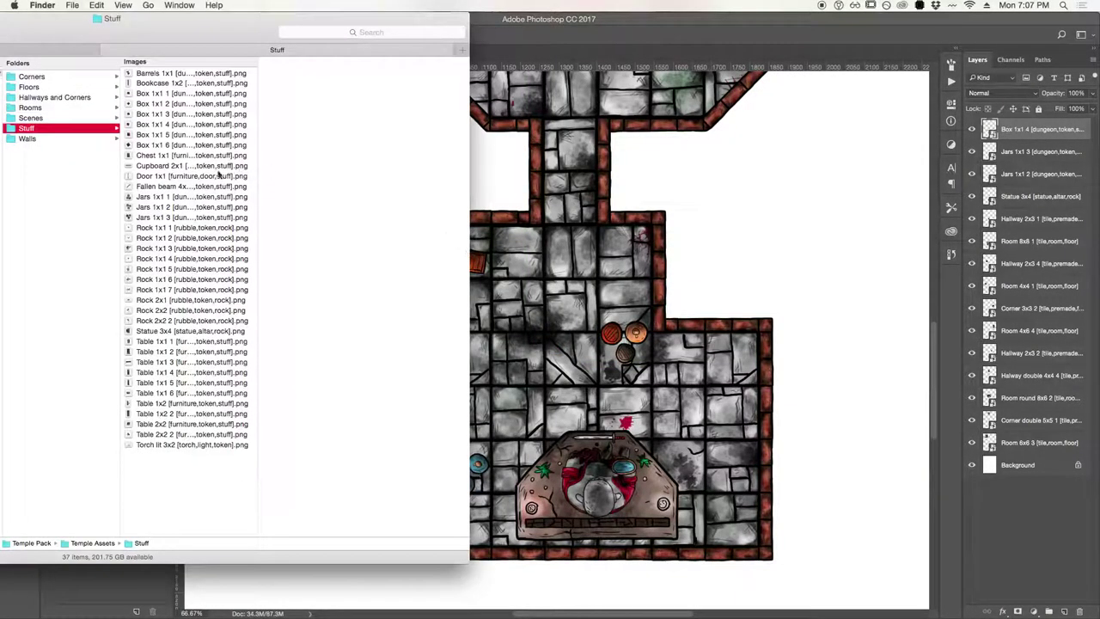
pyautogui.moveTo(152, 145); pyautogui.dragTo(462, 292)
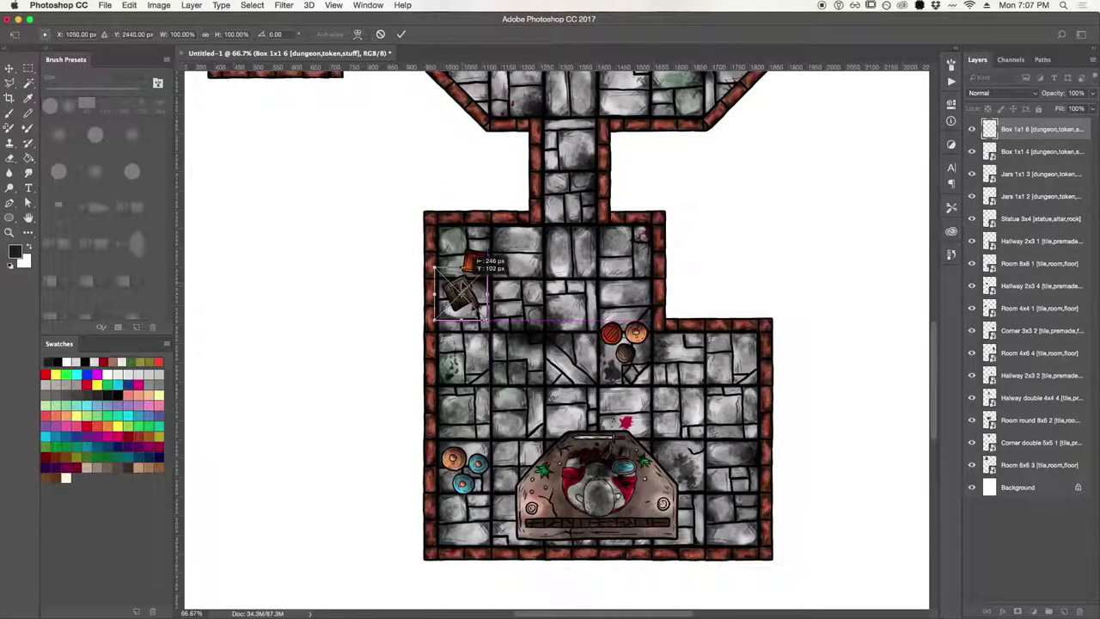
pyautogui.press('Return')
pyautogui.press('z')
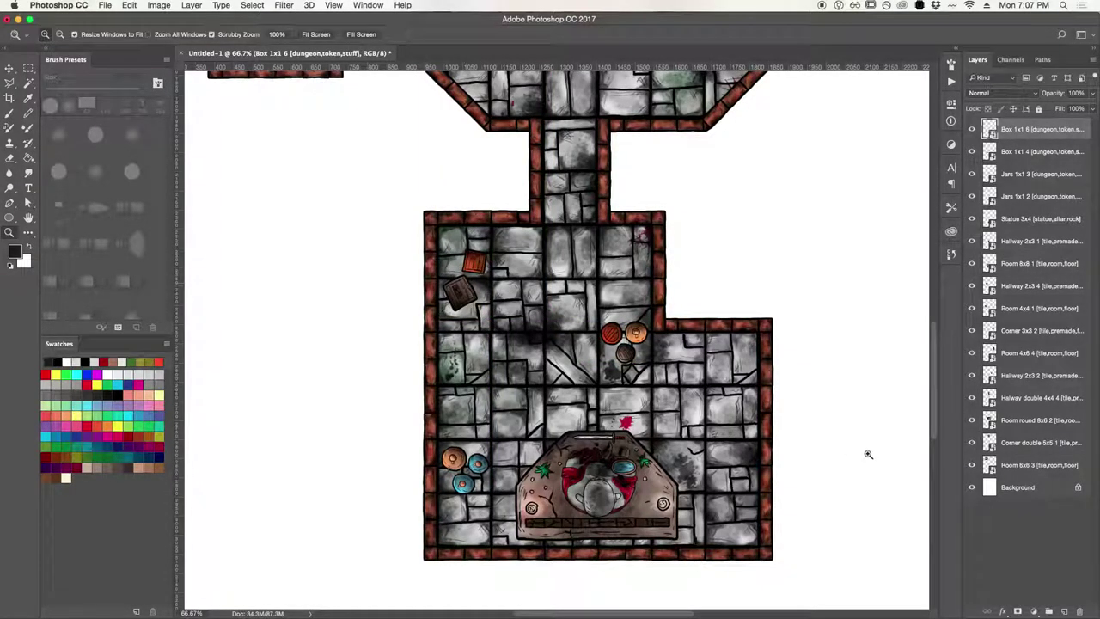
pyautogui.press('super+Tab')
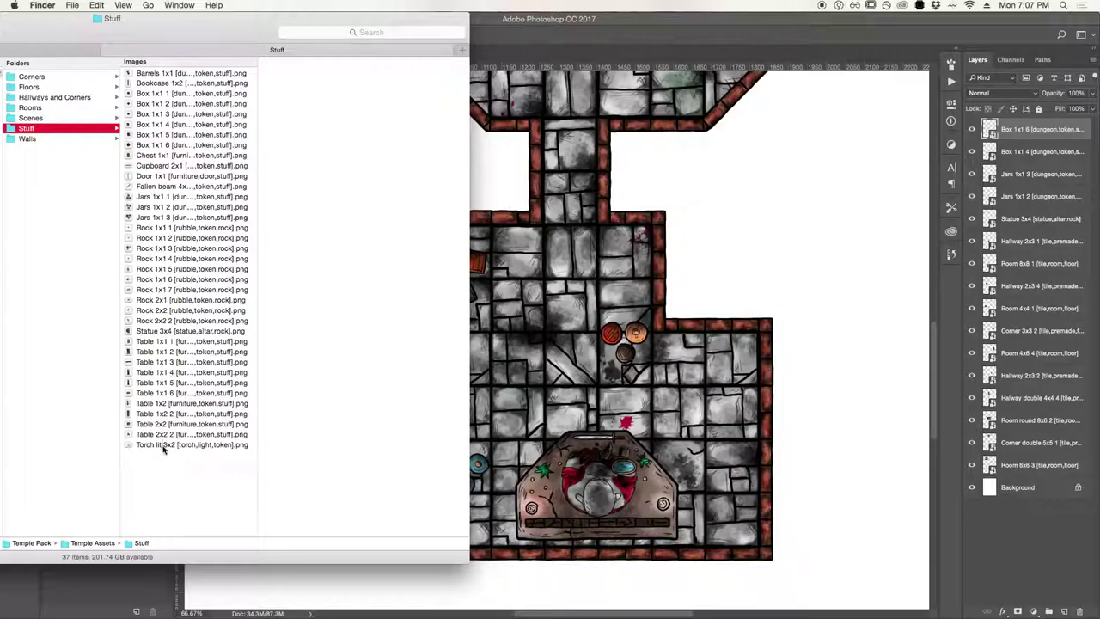
# Add the Torch lit 3x2 token rotated 90° against the bottom room's west wall
pyautogui.moveTo(163, 446); pyautogui.dragTo(566, 391)
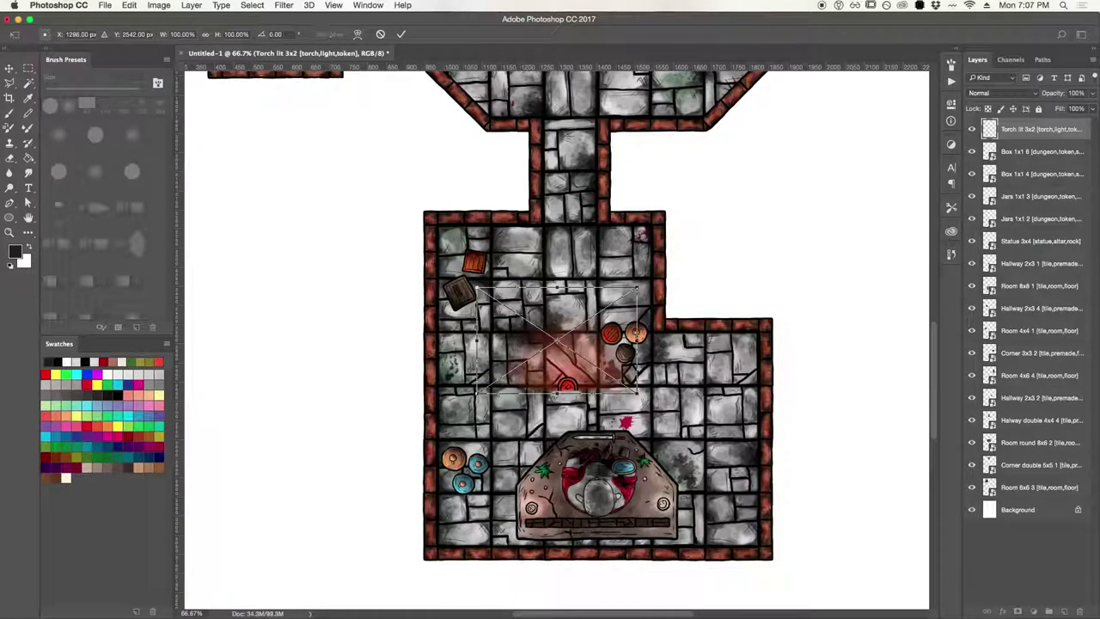
pyautogui.write('90')
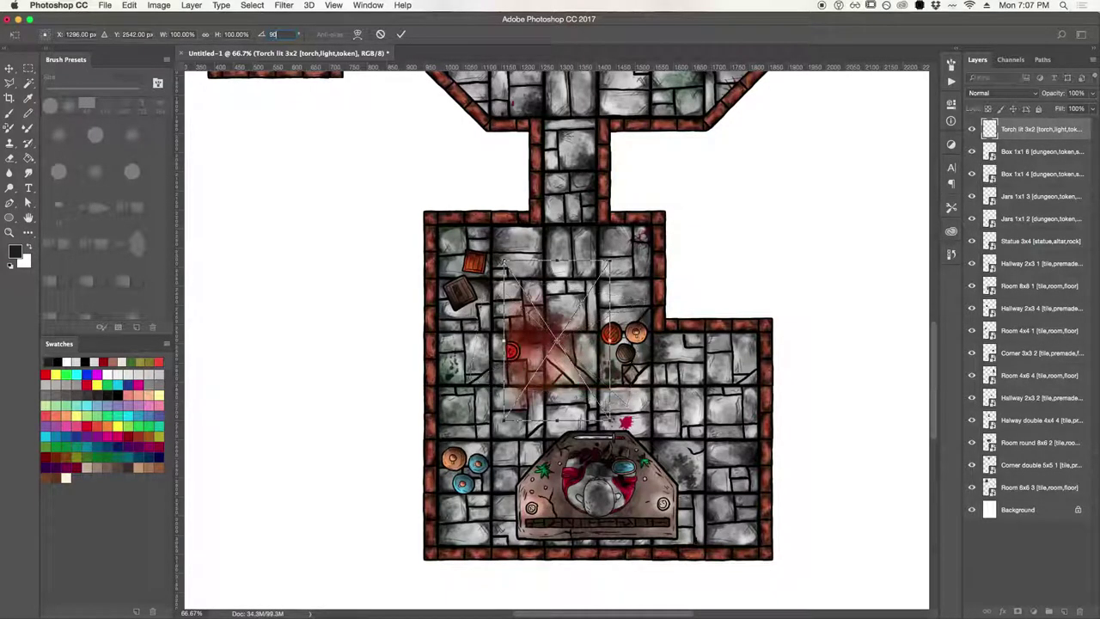
pyautogui.press('Return')
pyautogui.press('z')
pyautogui.press('v')
pyautogui.moveTo(512, 354); pyautogui.dragTo(445, 407)
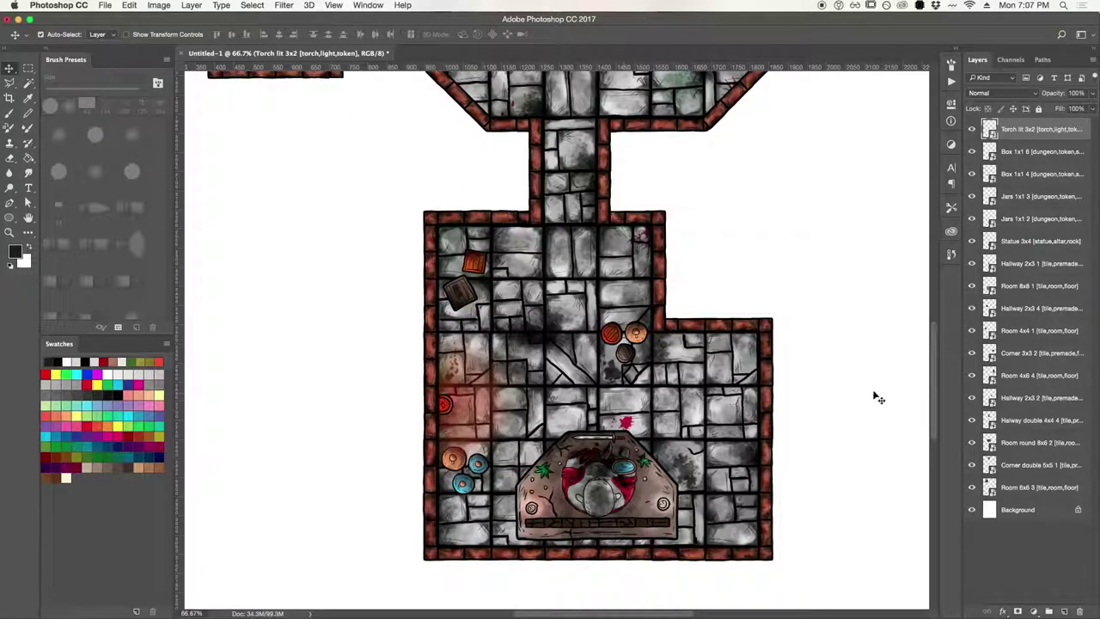
pyautogui.scroll(10, 877, 407)
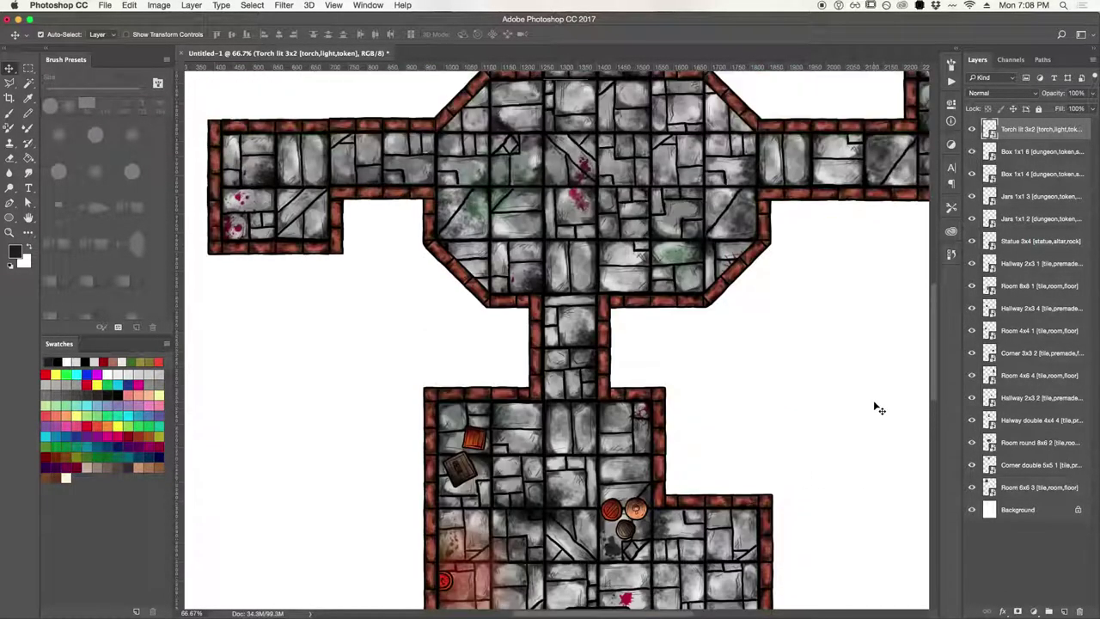
# Line the west room's north wall with Cupboard 2x1 and drag Rock 1x1 4 into the octagonal room
pyautogui.scroll(4, 877, 407)
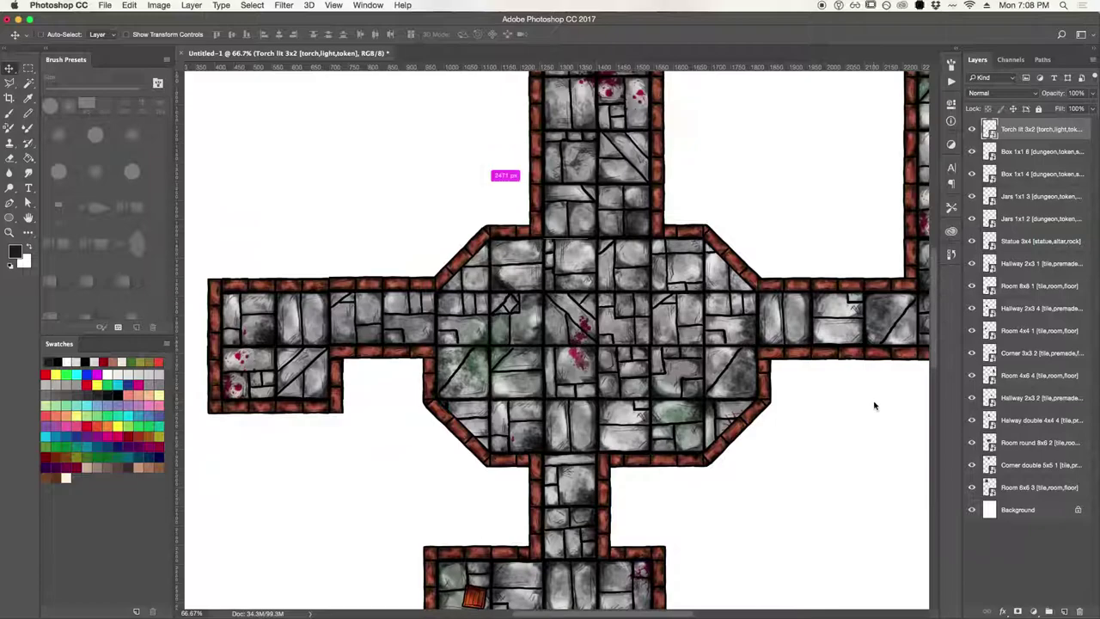
pyautogui.press('super+Tab')
pyautogui.moveTo(180, 170); pyautogui.dragTo(664, 303)
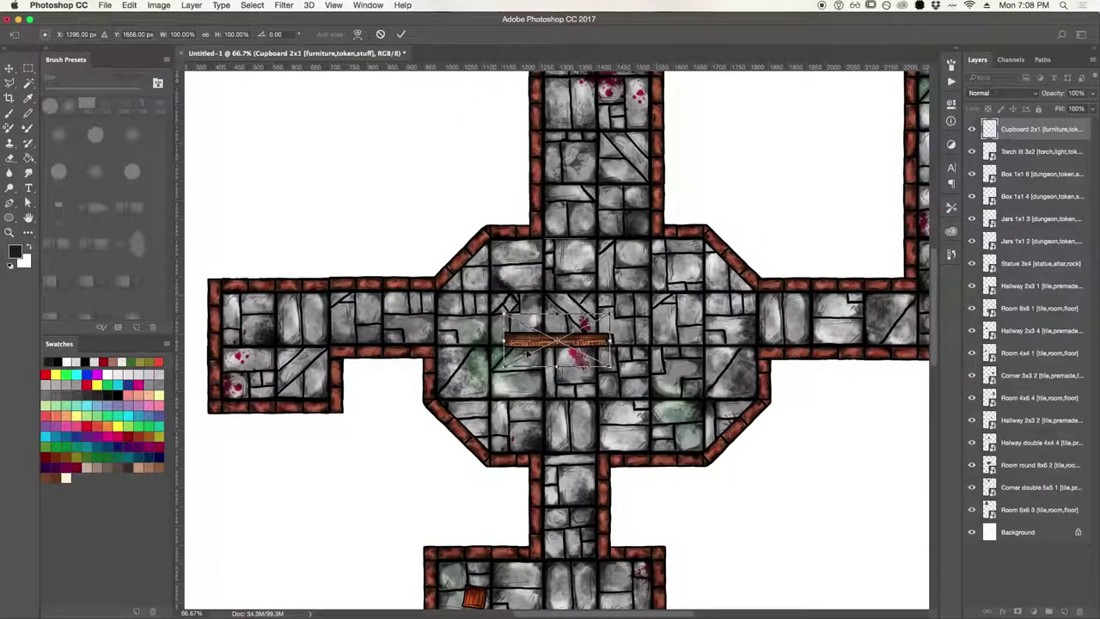
pyautogui.moveTo(422, 328); pyautogui.dragTo(415, 324)
pyautogui.moveTo(530, 338); pyautogui.dragTo(258, 306)
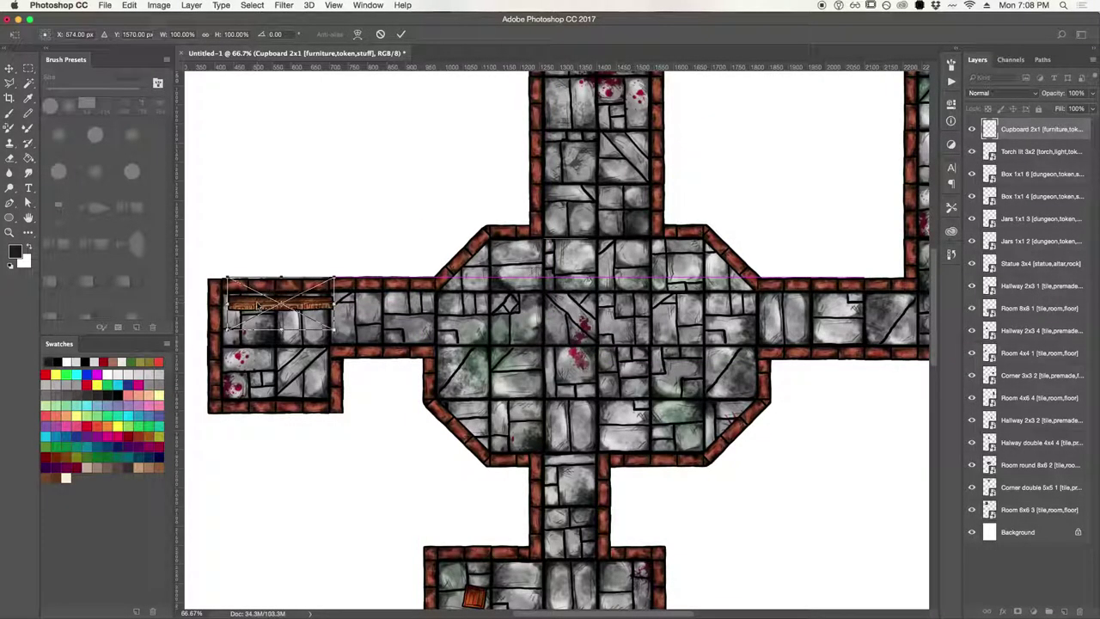
pyautogui.press('Return')
pyautogui.press('super+Tab')
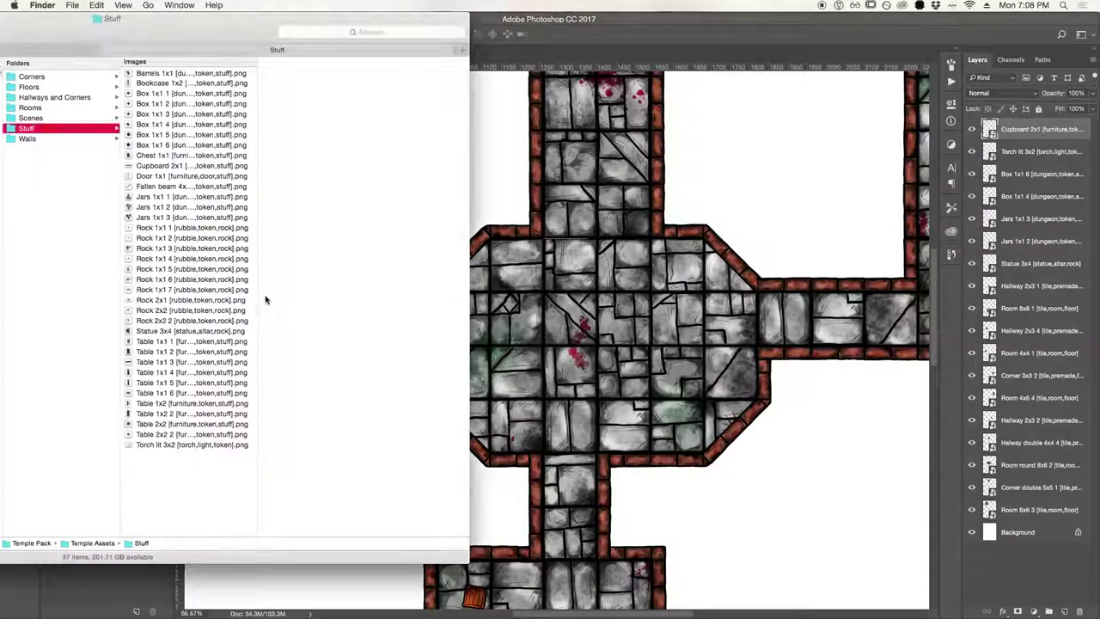
pyautogui.moveTo(153, 262); pyautogui.dragTo(534, 273)
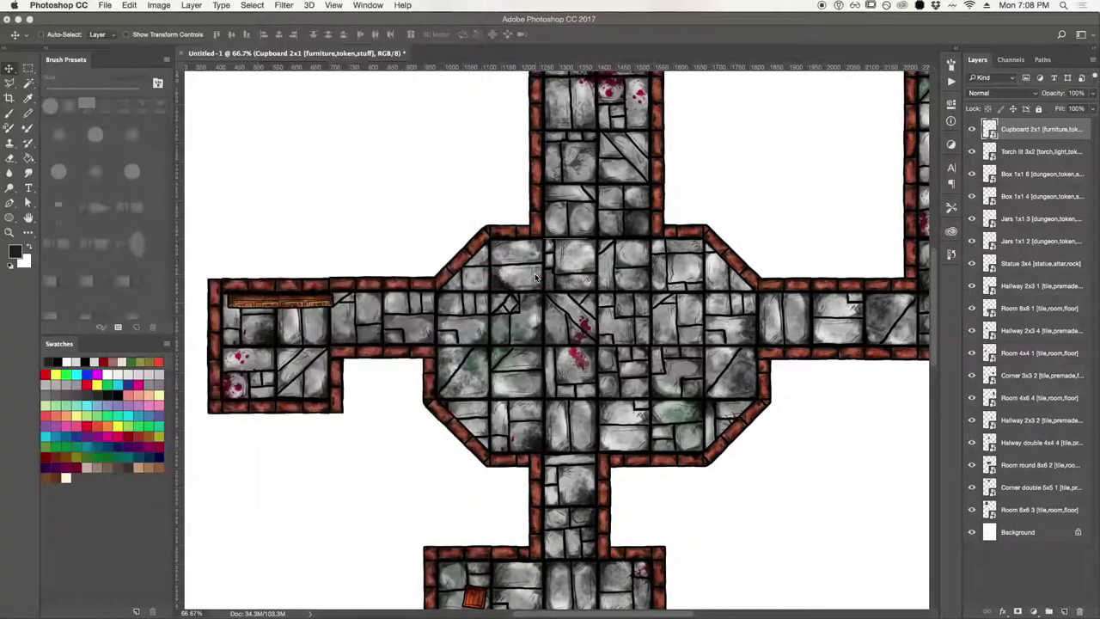
# Commit the first rock and add Rock 1x1 3 beside it in the octagonal room
pyautogui.press('Return')
pyautogui.press('super+Tab')
pyautogui.click(151, 258)
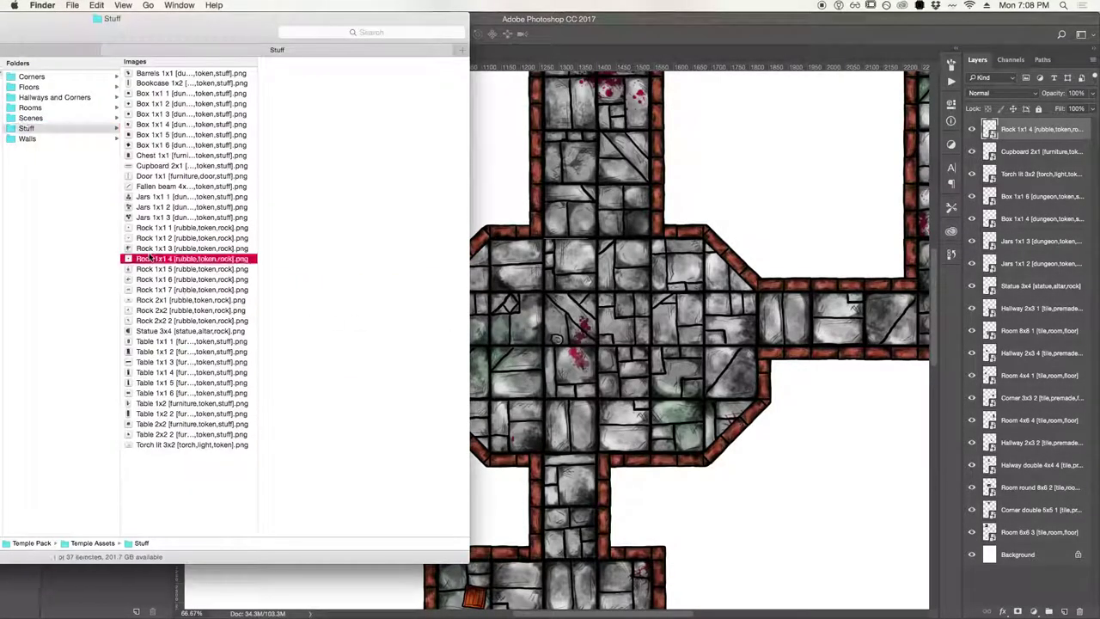
pyautogui.moveTo(150, 257); pyautogui.dragTo(557, 338)
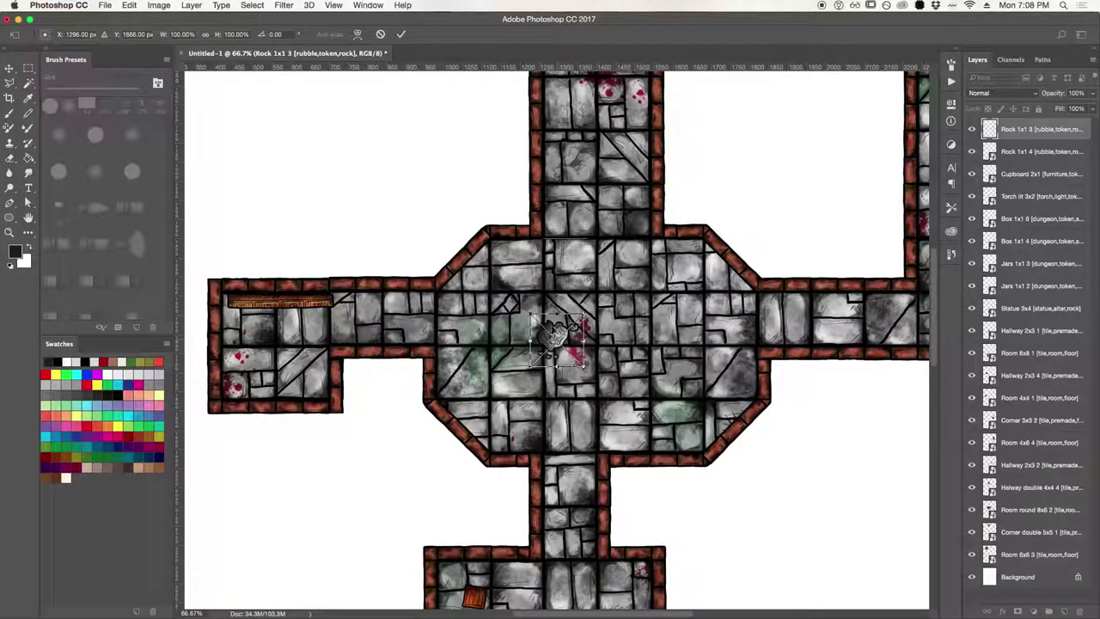
pyautogui.moveTo(584, 354); pyautogui.dragTo(607, 375)
pyautogui.press('Return')
# Place Table 1x1 1 against the west room's west wall
pyautogui.press('super+Tab')
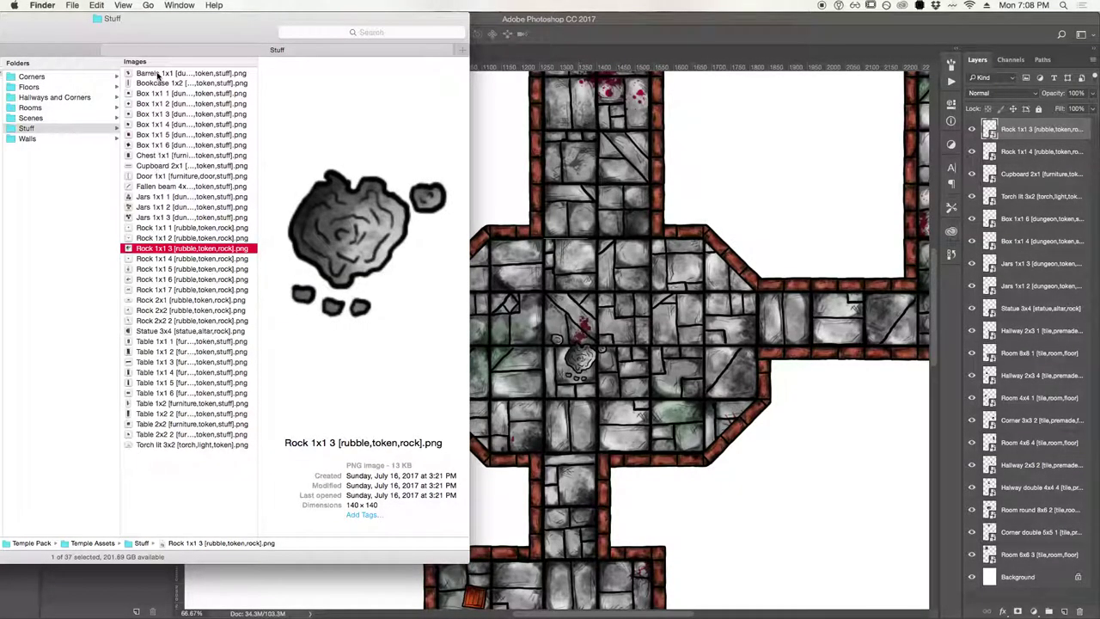
pyautogui.click(155, 342)
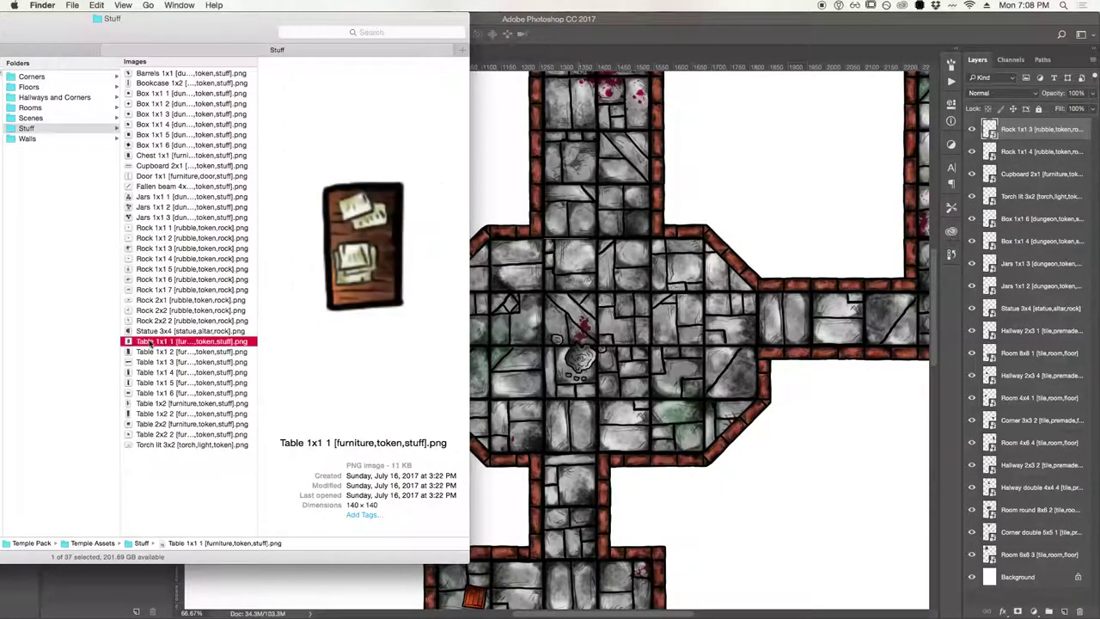
pyautogui.moveTo(151, 343); pyautogui.dragTo(521, 376)
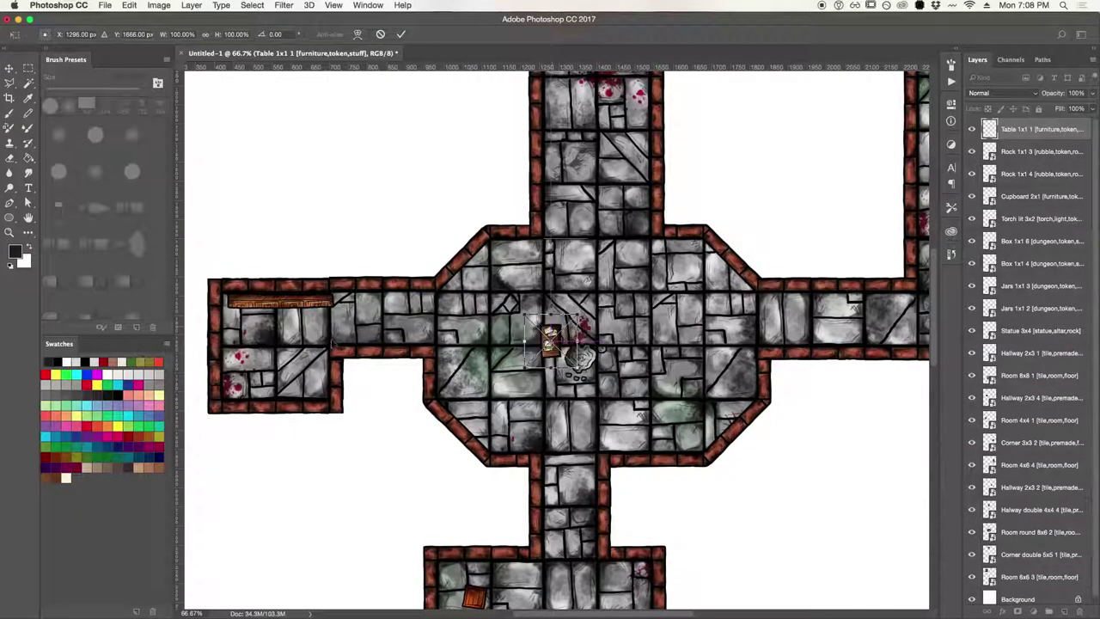
pyautogui.moveTo(550, 339); pyautogui.dragTo(232, 357)
pyautogui.press('Return')
pyautogui.moveTo(721, 391); pyautogui.dragTo(298, 460)
pyautogui.press('super+Tab')
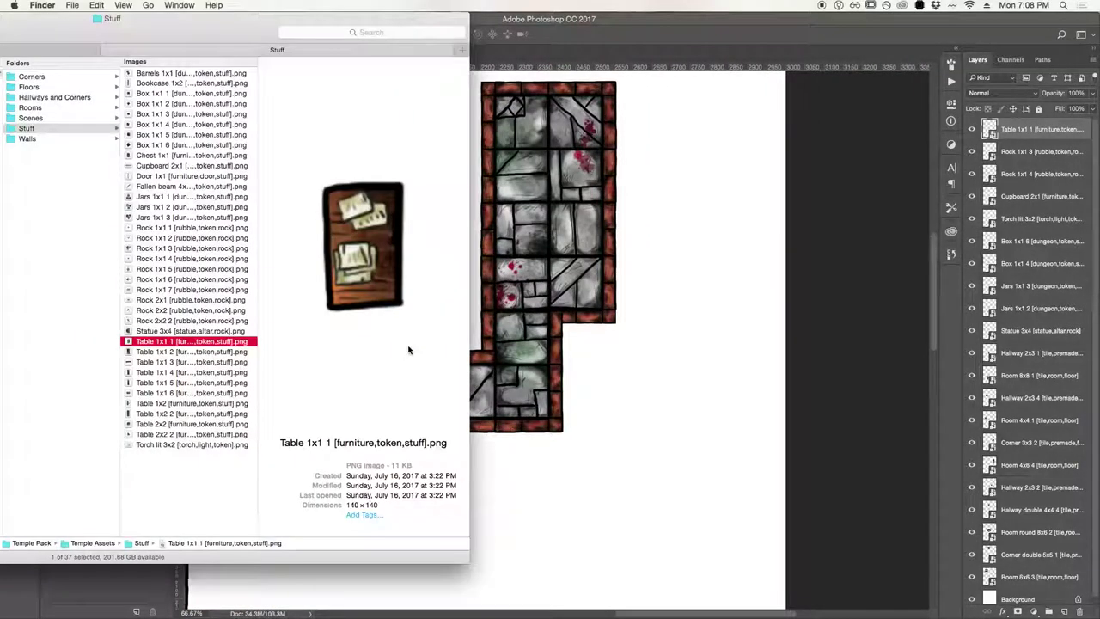
pyautogui.click(179, 353)
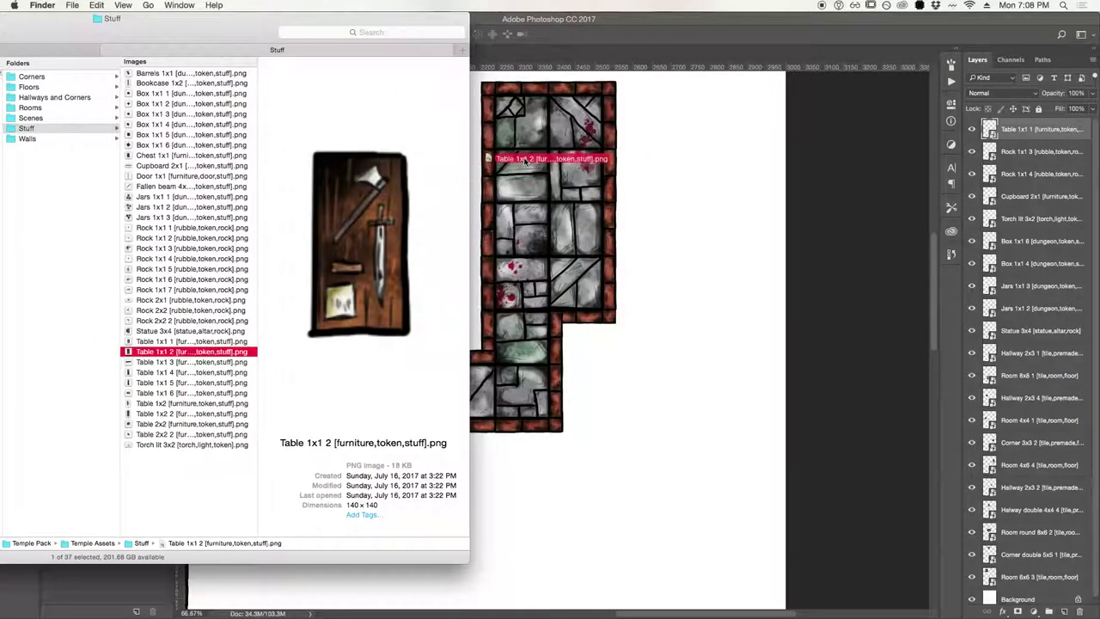
# Place the axe-and-sword 'Table 1x1 2' and the long red 'Table 1x2' in the east room
pyautogui.moveTo(183, 351); pyautogui.dragTo(585, 163)
pyautogui.press('Return')
pyautogui.press('super+Tab')
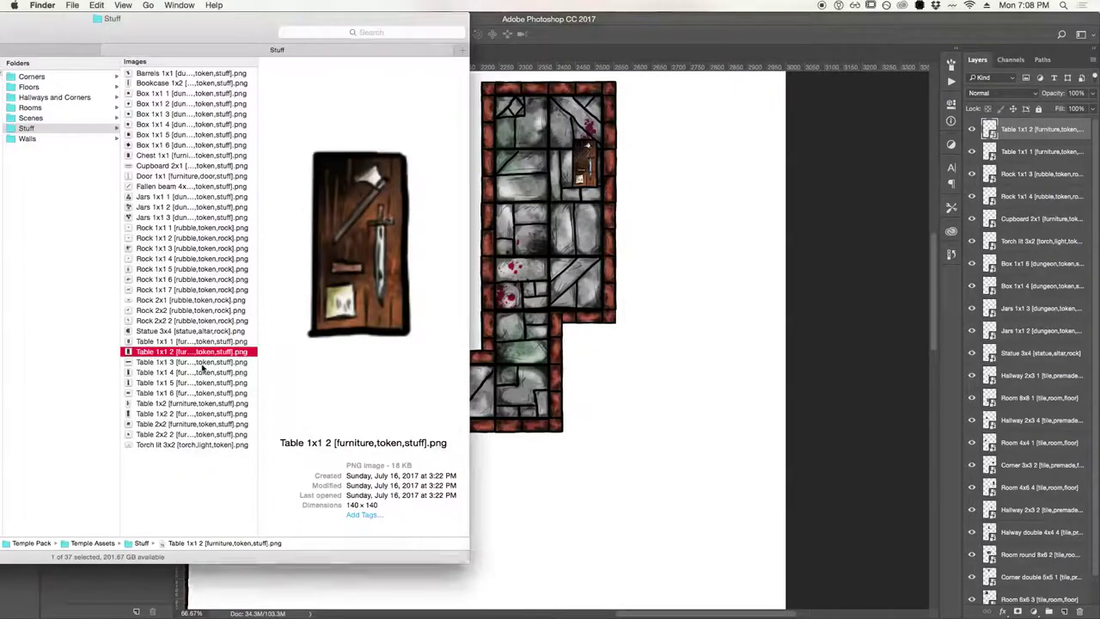
pyautogui.click(171, 383)
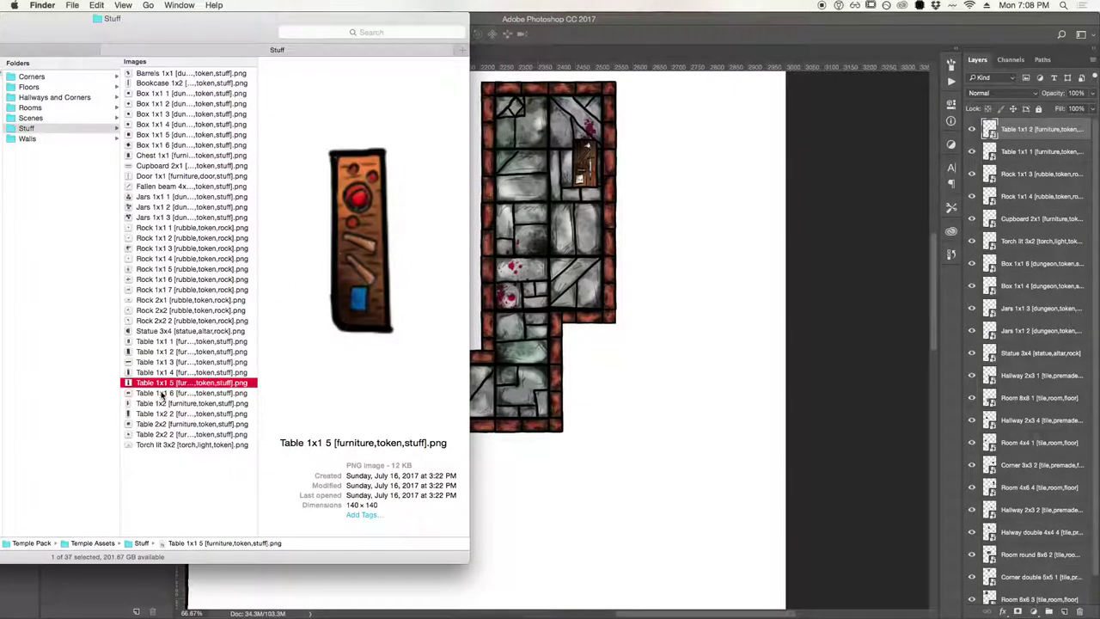
pyautogui.click(165, 403)
pyautogui.moveTo(165, 403); pyautogui.dragTo(535, 246)
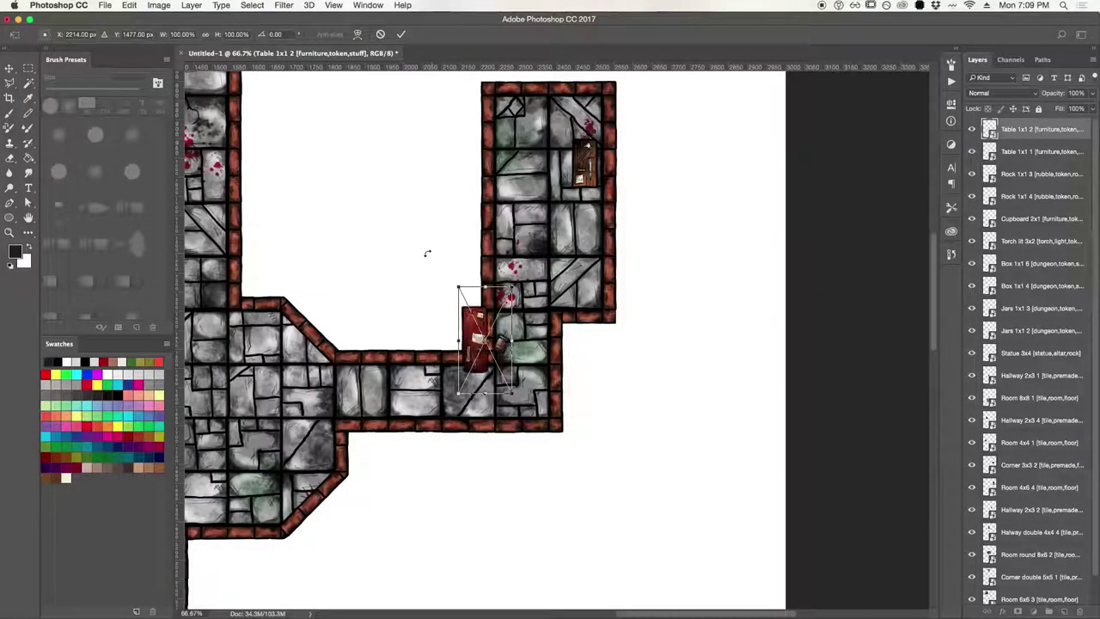
pyautogui.moveTo(474, 315); pyautogui.dragTo(511, 225)
pyautogui.press('Return')
# Place the blue-topped 'Table 2x2' in the upper room
pyautogui.scroll(10, 417, 201)
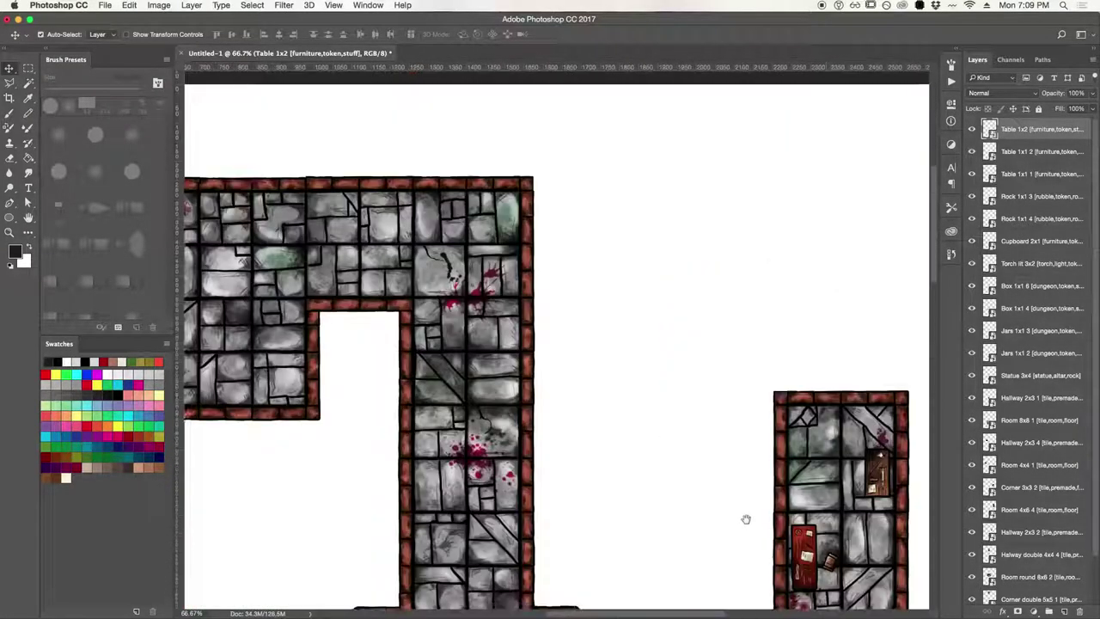
pyautogui.press('super+Tab')
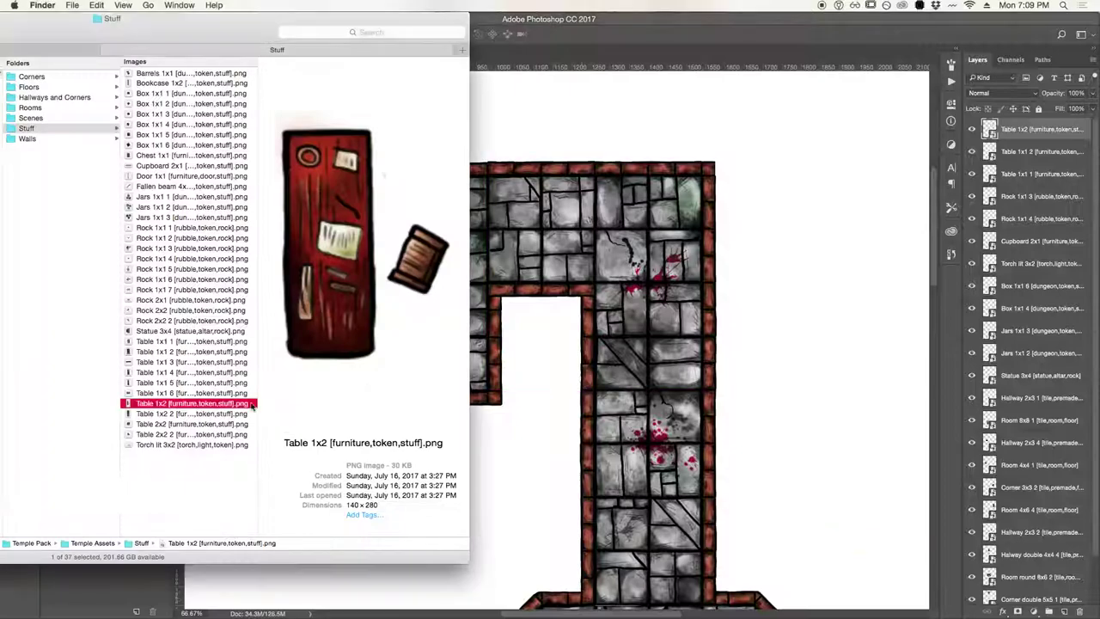
pyautogui.click(163, 424)
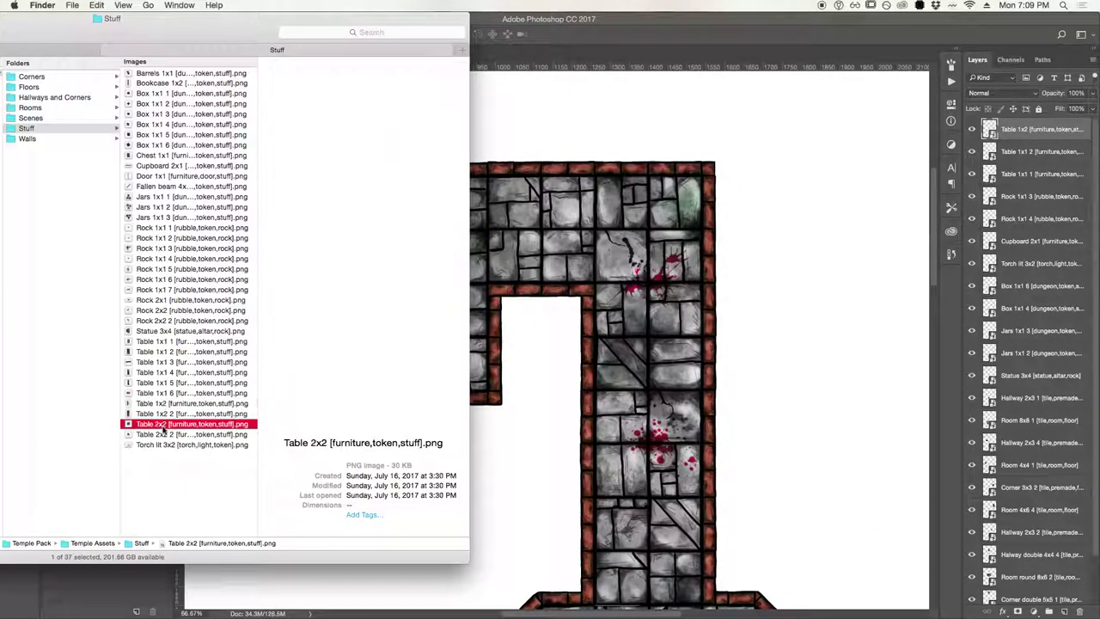
pyautogui.moveTo(163, 425); pyautogui.dragTo(385, 266)
pyautogui.press('Return')
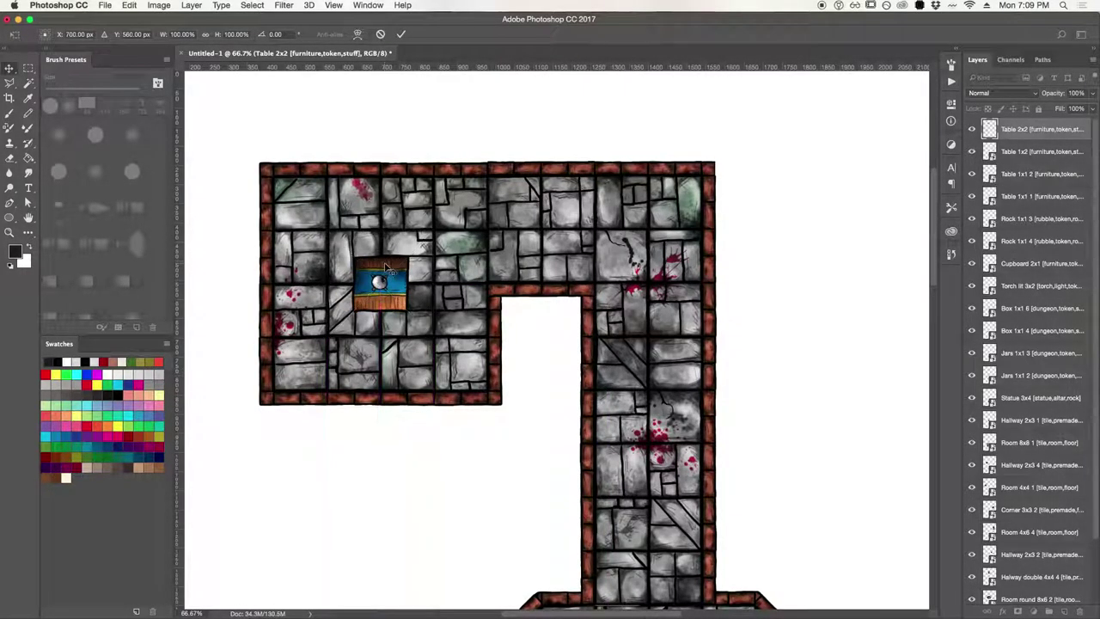
# Place 'Barrels 1x1' in the upper room's top-left corner
pyautogui.press('super+Tab')
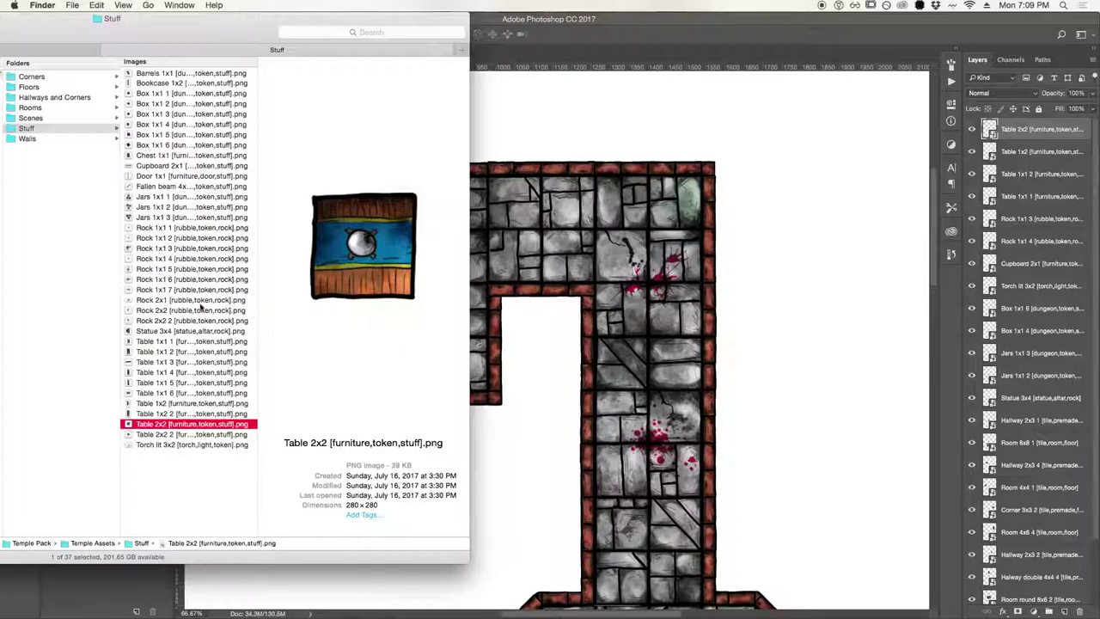
pyautogui.moveTo(226, 37); pyautogui.dragTo(109, 41)
pyautogui.moveTo(54, 74); pyautogui.dragTo(425, 216)
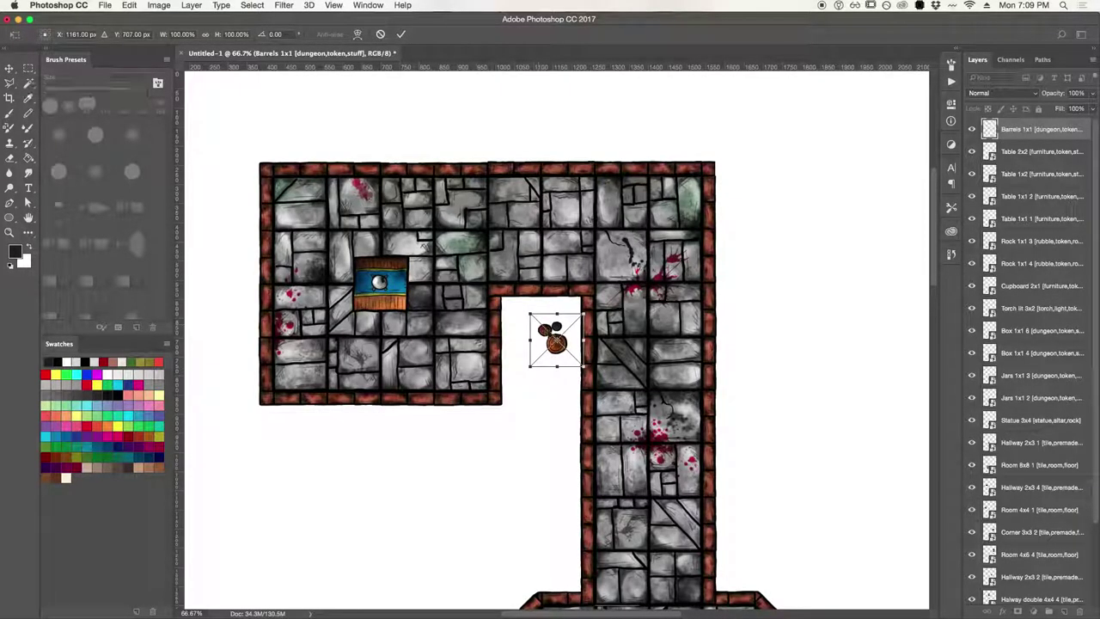
pyautogui.moveTo(318, 212); pyautogui.dragTo(306, 191)
pyautogui.press('super+Tab')
pyautogui.press('super+Tab')
pyautogui.press('Return')
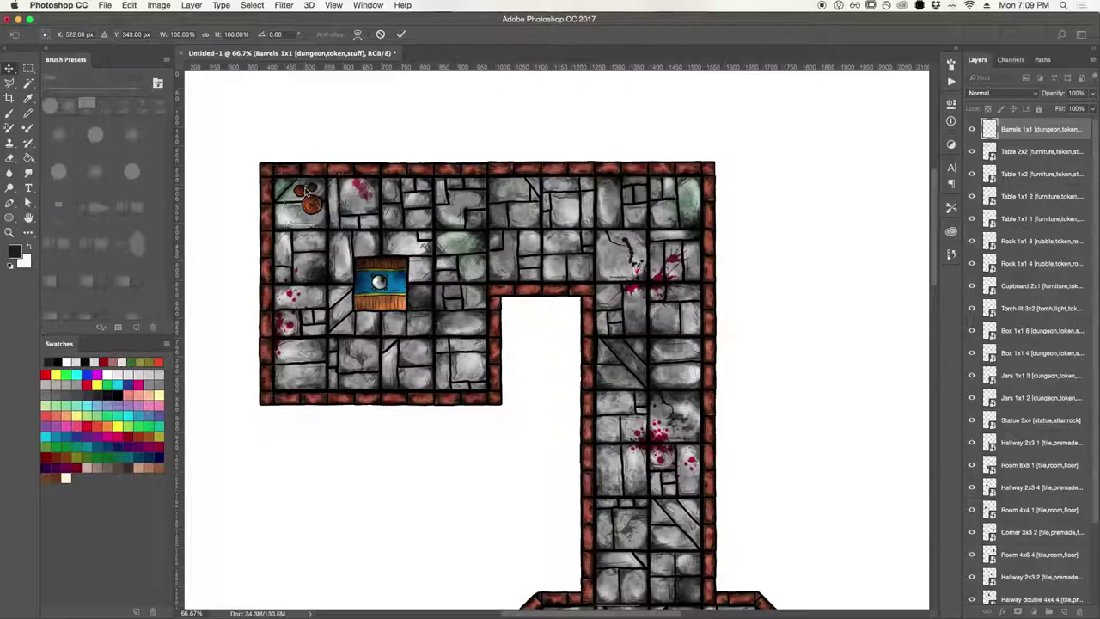
pyautogui.press('super+Tab')
# Set 'Jars 1x1 3' in the upper room's top-right corner, then zoom out to the whole map
pyautogui.moveTo(47, 219); pyautogui.dragTo(403, 220)
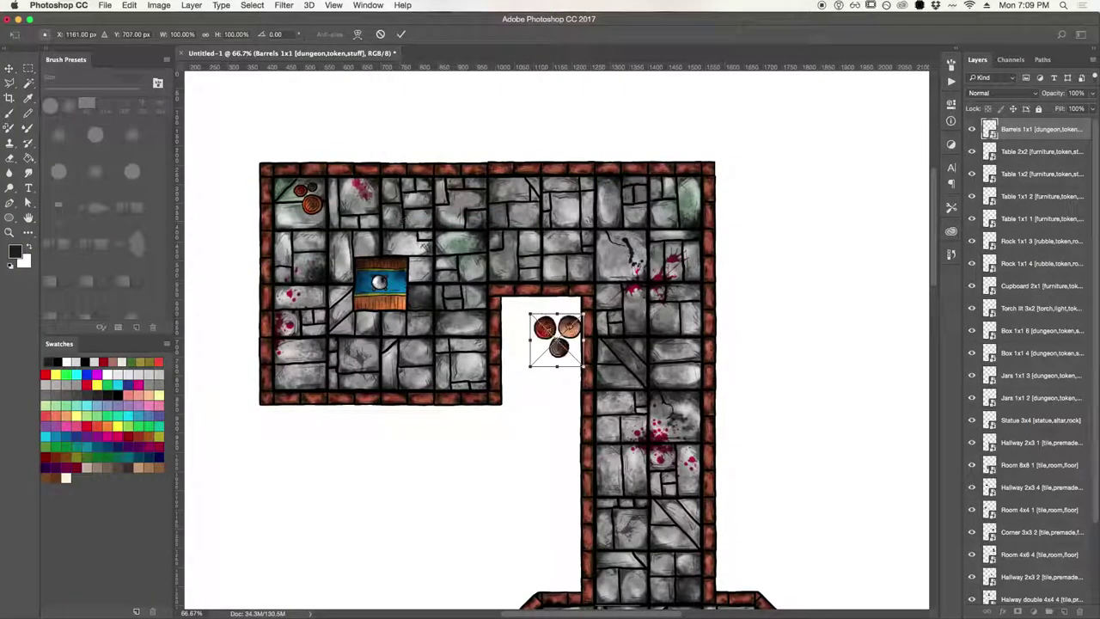
pyautogui.moveTo(554, 337); pyautogui.dragTo(688, 154)
pyautogui.moveTo(660, 201); pyautogui.dragTo(683, 200)
pyautogui.press('Return')
pyautogui.press('z')
pyautogui.moveTo(598, 360); pyautogui.dragTo(543, 380)
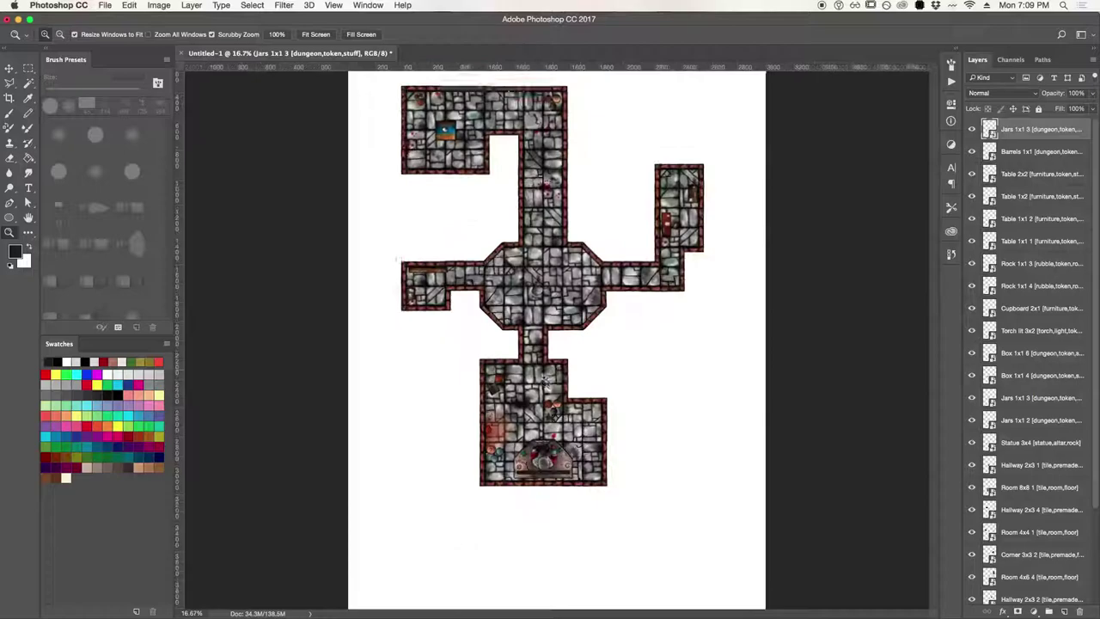
# Inspect the map at different zooms, then drag a rectangular marquee around the entire dungeon
pyautogui.click(543, 374)
pyautogui.click(535, 365)
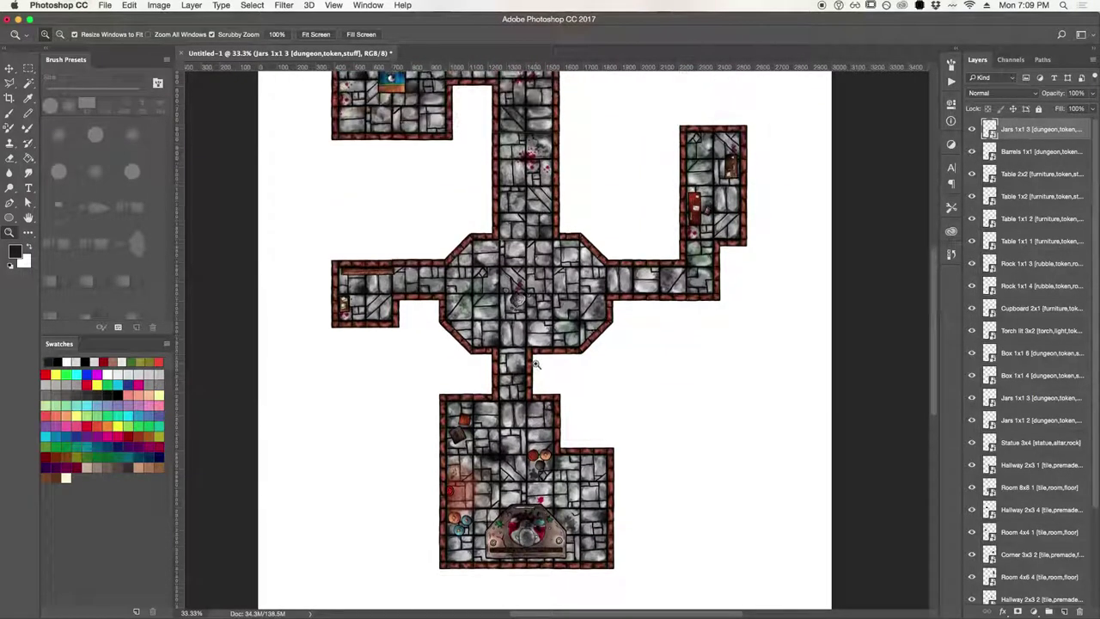
pyautogui.scroll(5, 535, 365)
pyautogui.keyDown('alt'); pyautogui.click(519, 341); pyautogui.keyUp('alt')
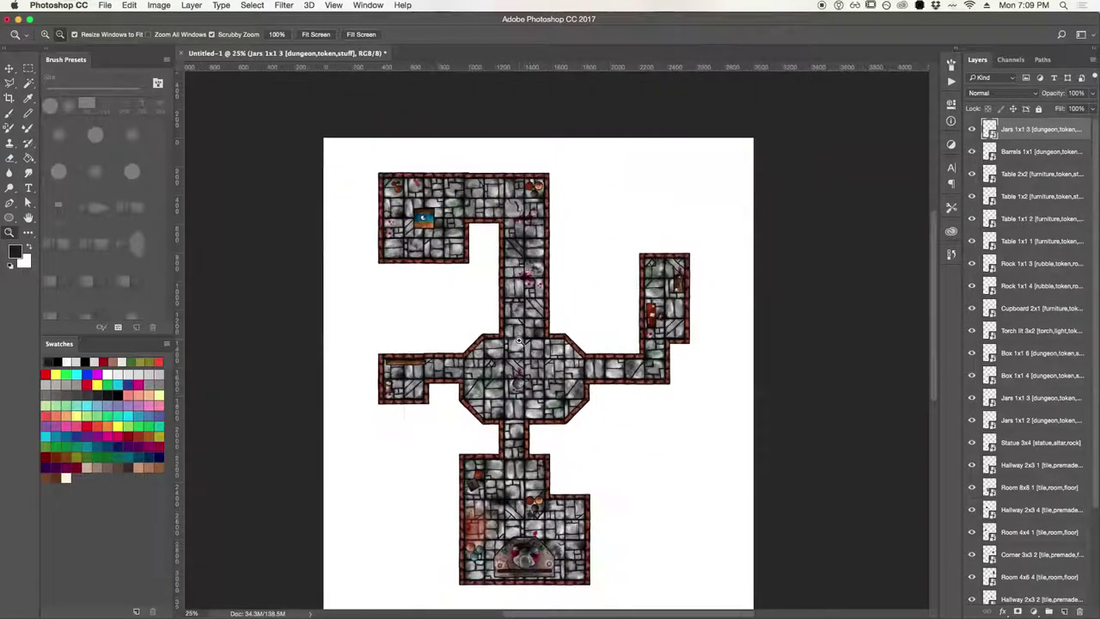
pyautogui.keyDown('alt'); pyautogui.click(519, 341); pyautogui.keyUp('alt')
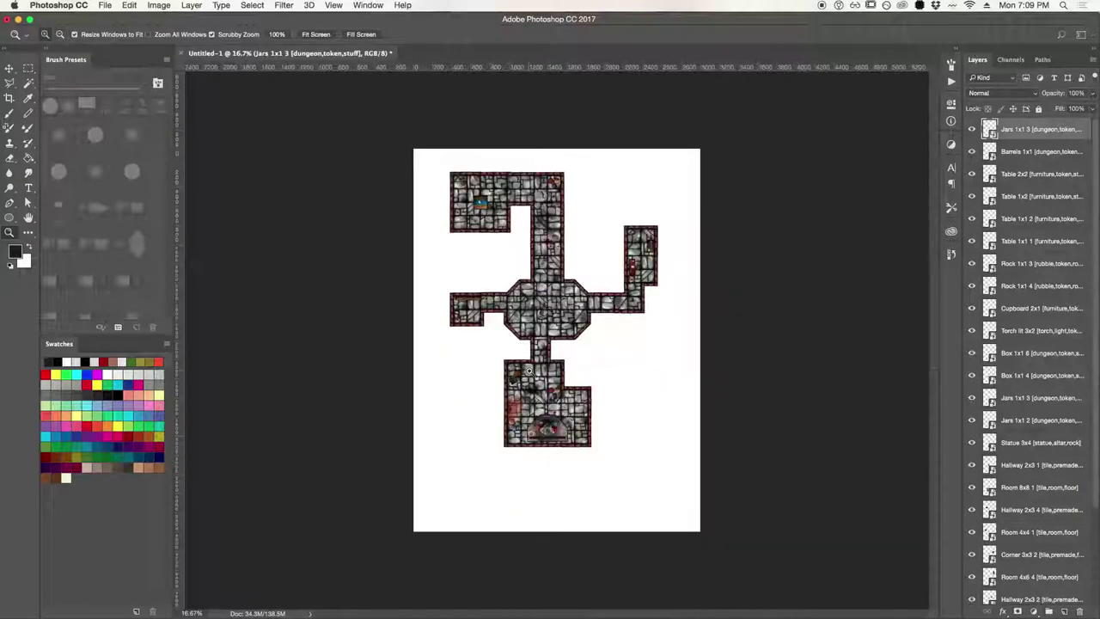
pyautogui.click(542, 333)
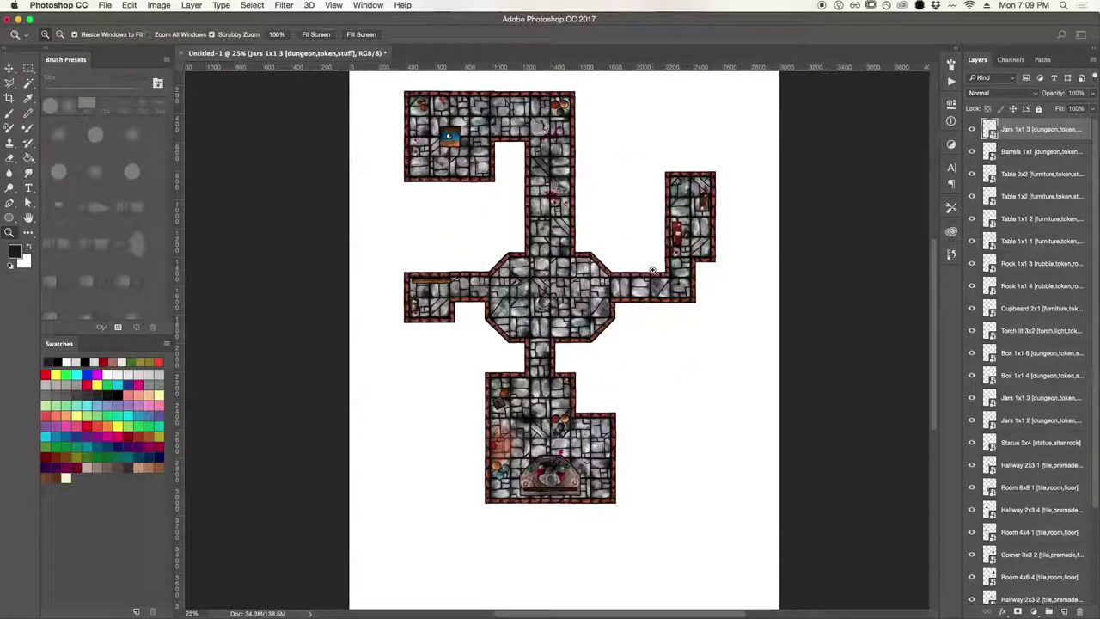
pyautogui.scroll(2, 498, 247)
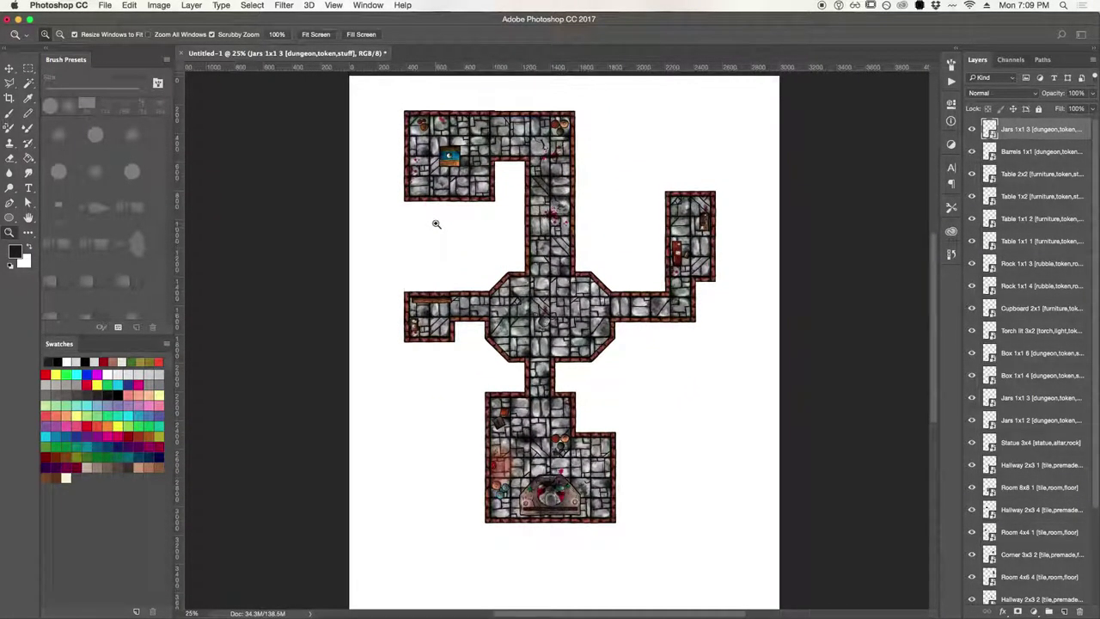
pyautogui.keyDown('alt'); pyautogui.click(436, 223); pyautogui.keyUp('alt')
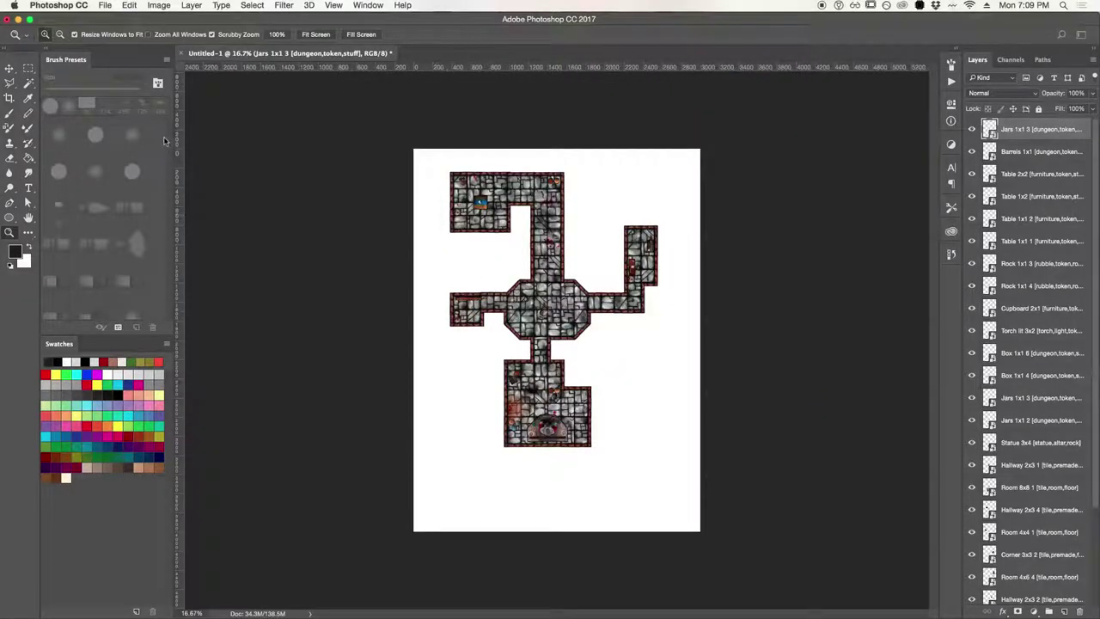
pyautogui.click(28, 68)
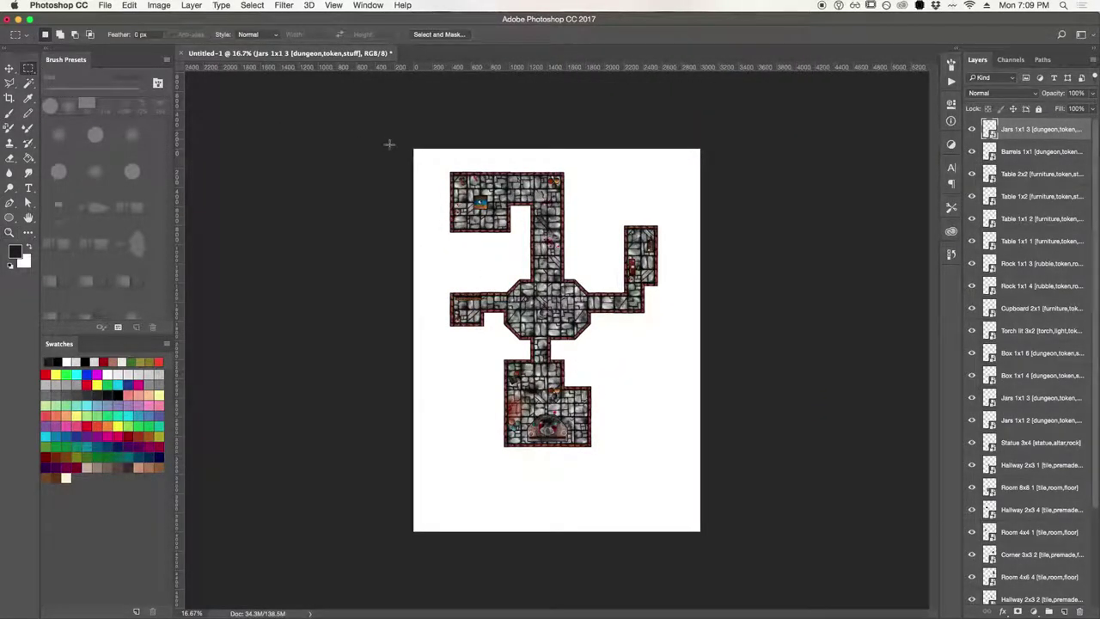
pyautogui.moveTo(436, 161); pyautogui.dragTo(667, 460)
# Crop the canvas to the selection with Image > Crop and zoom in on the result
pyautogui.click(159, 6)
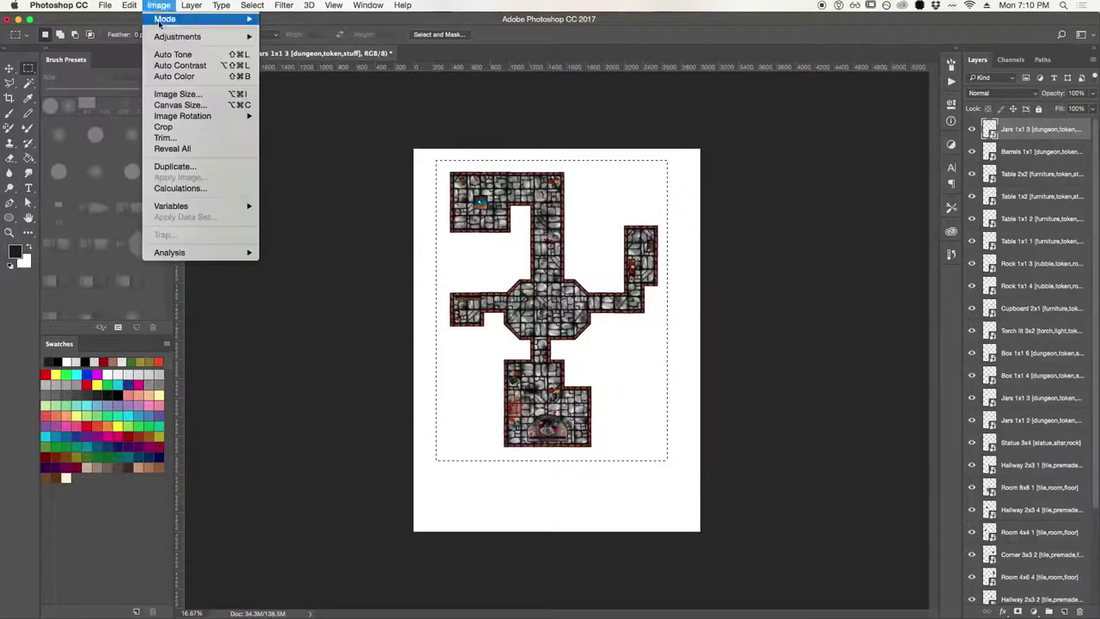
pyautogui.click(166, 127)
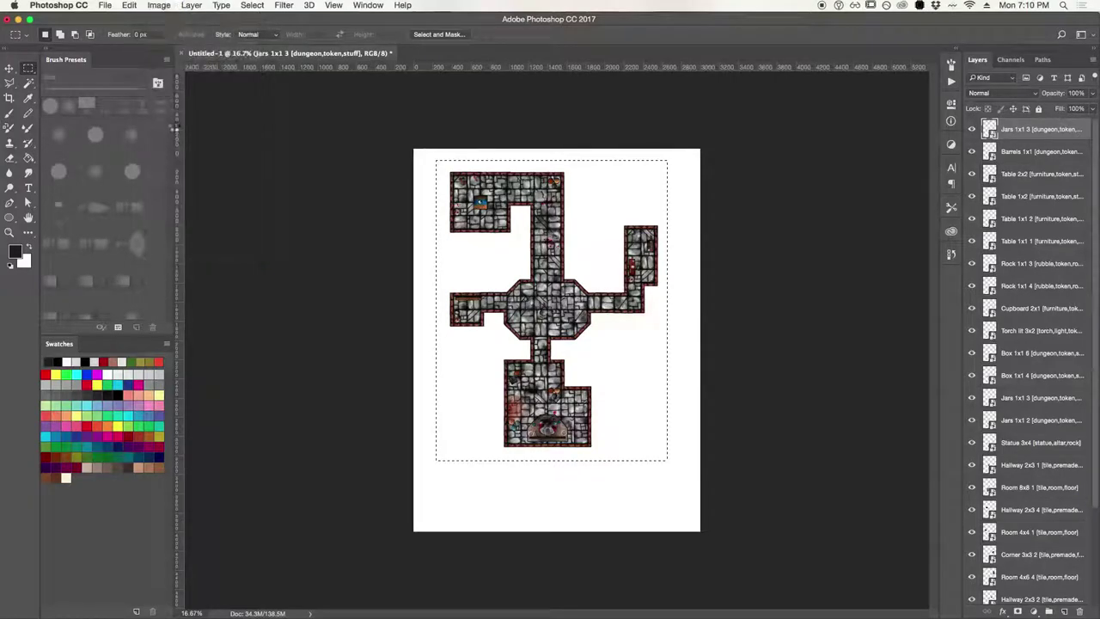
pyautogui.press('z')
pyautogui.click(547, 331)
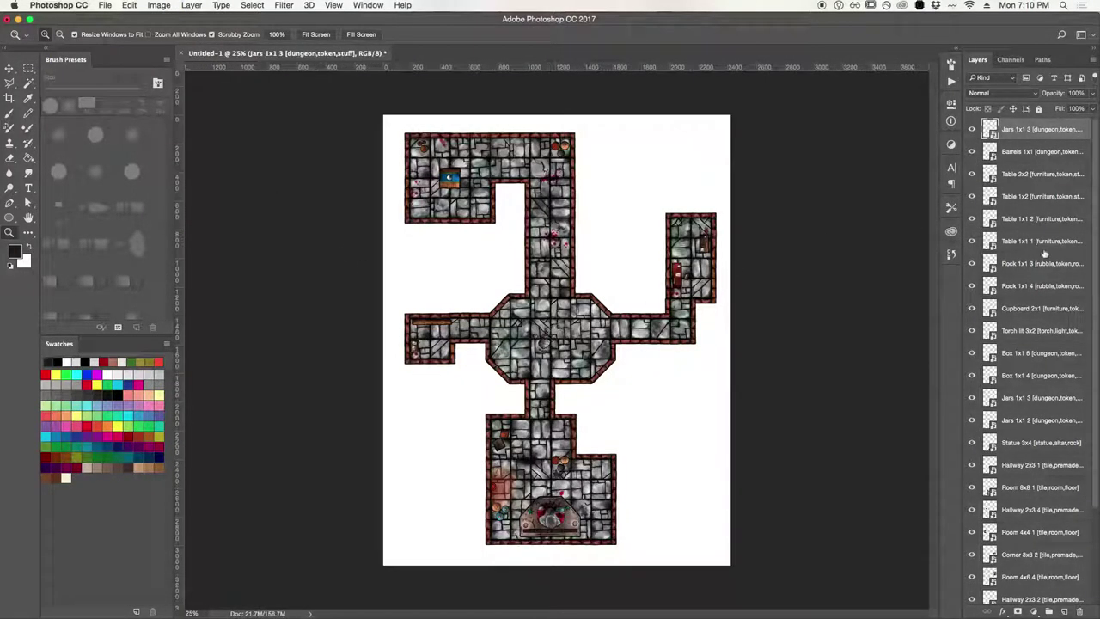
# Toggle the Background layer off and back on to check the transparency
pyautogui.scroll(-5, 1049, 337)
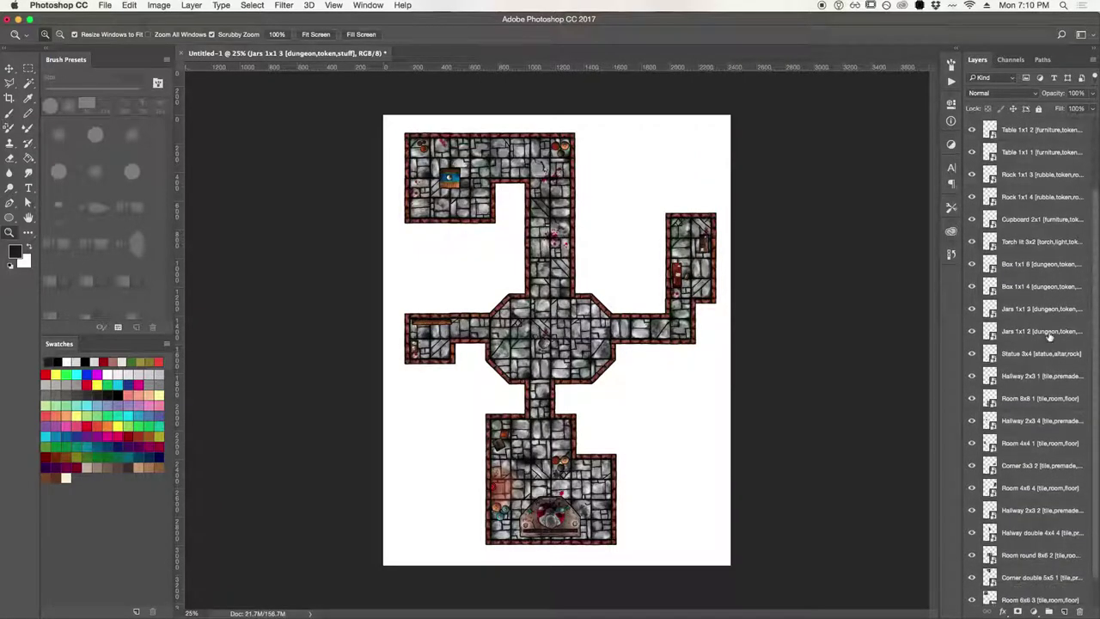
pyautogui.scroll(-2, 1048, 337)
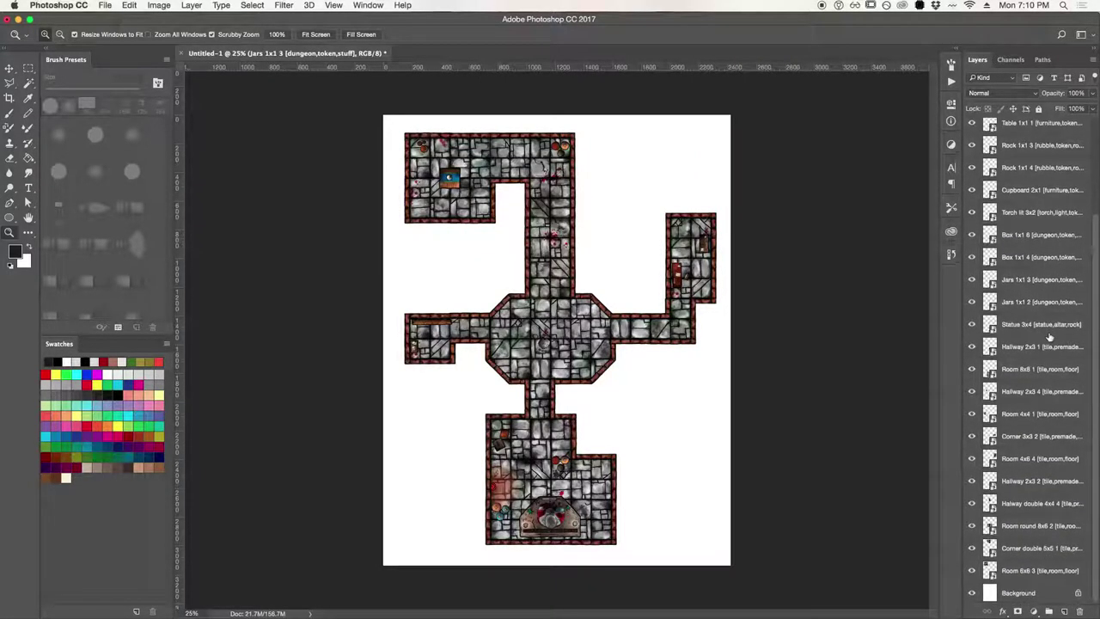
pyautogui.click(971, 593)
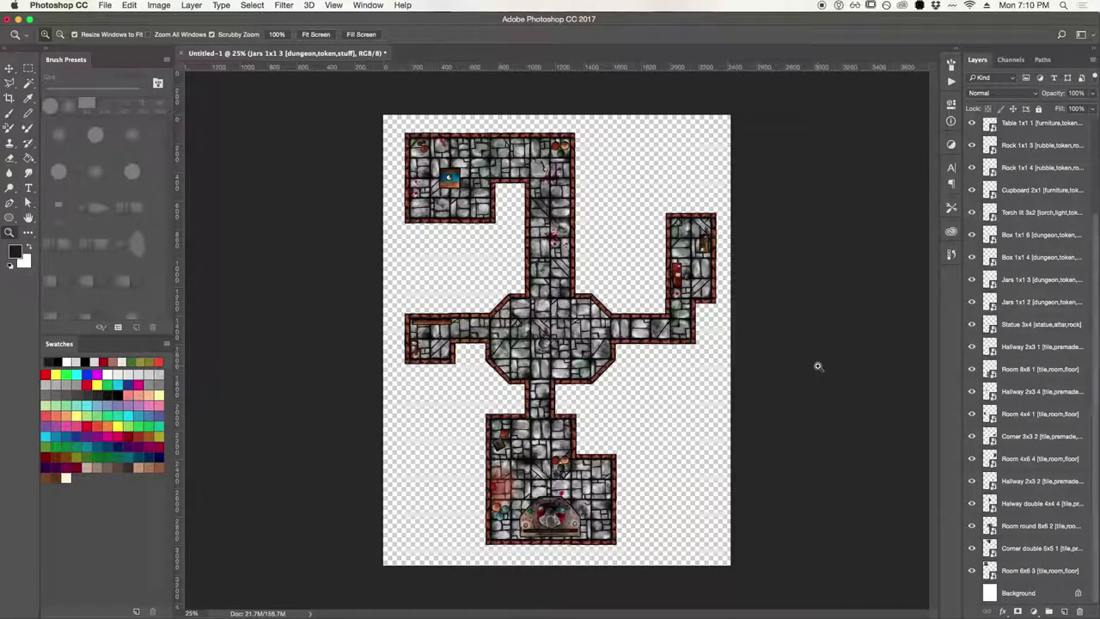
pyautogui.click(972, 593)
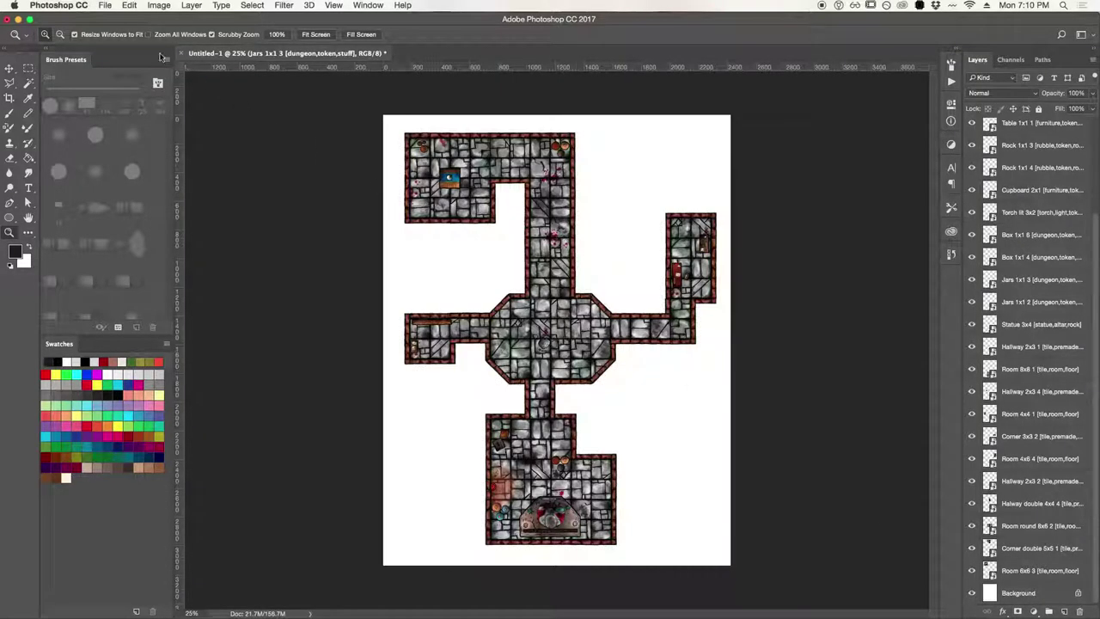
pyautogui.click(103, 5)
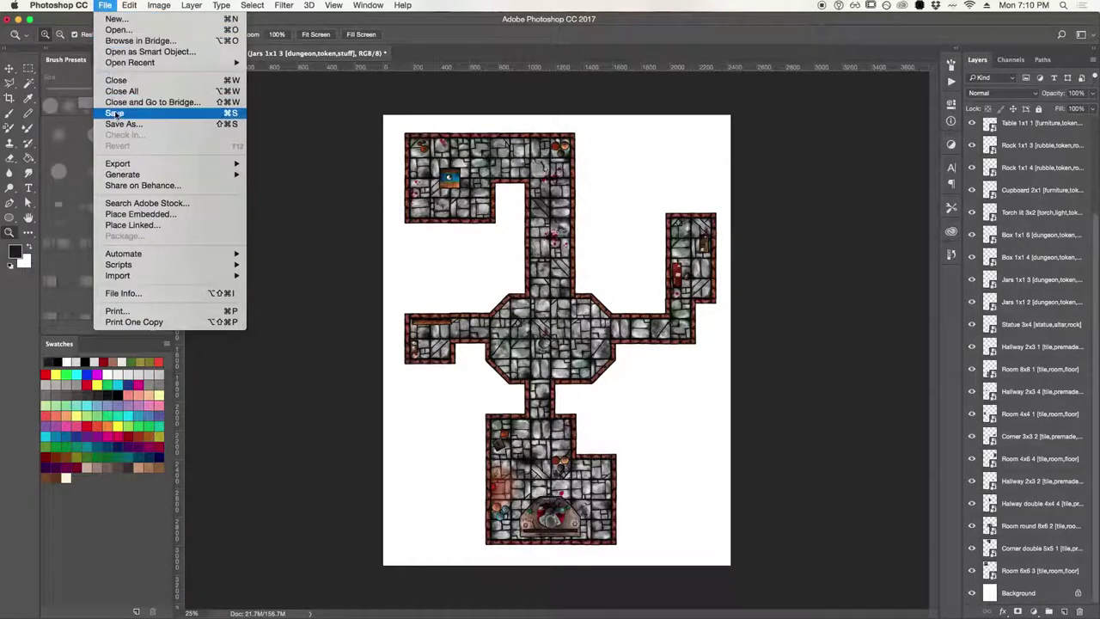
pyautogui.moveTo(127, 165)
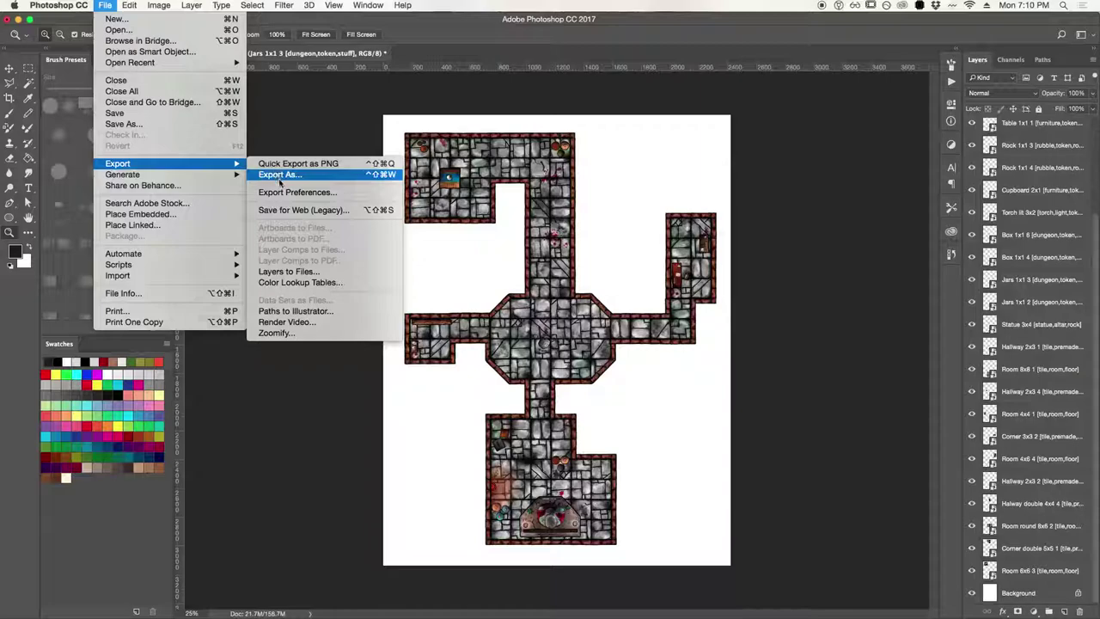
pyautogui.click(309, 175)
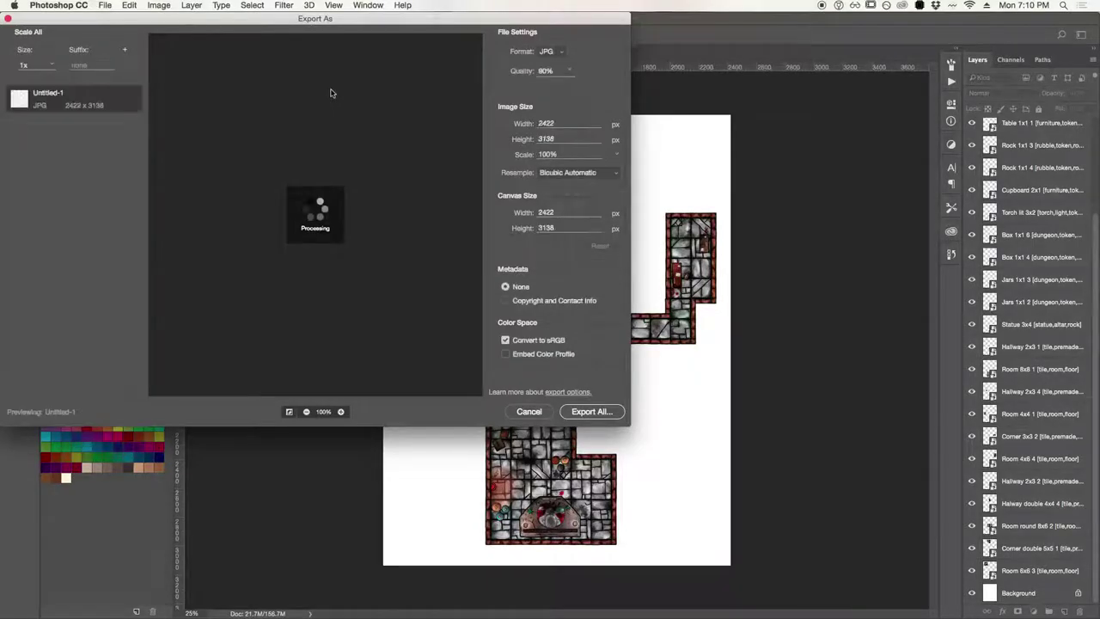
pyautogui.click(569, 70)
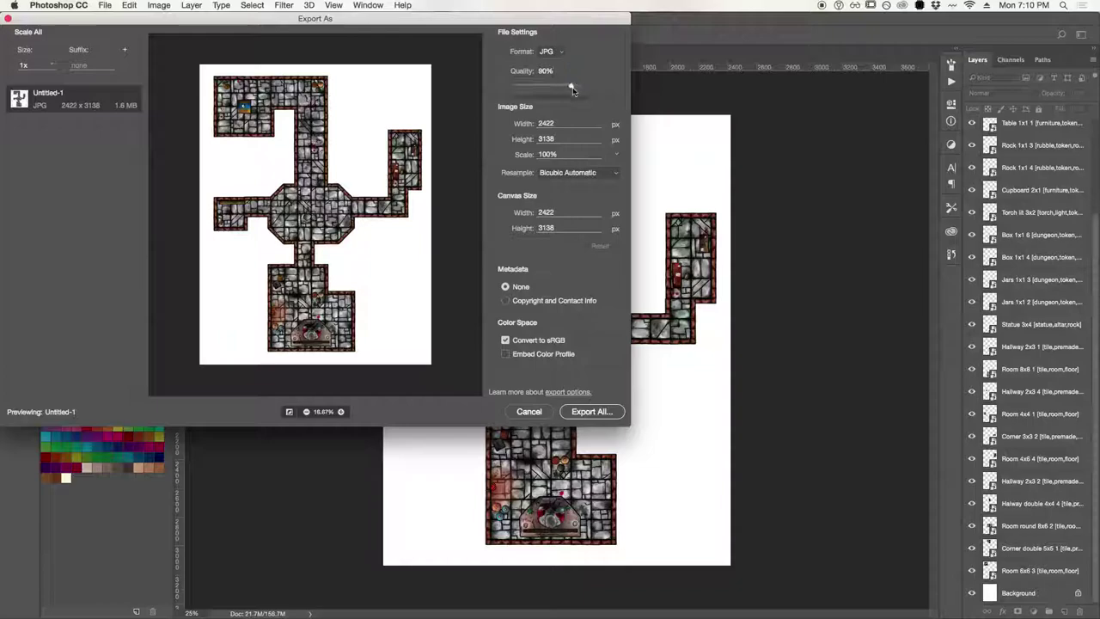
pyautogui.click(616, 72)
pyautogui.click(523, 413)
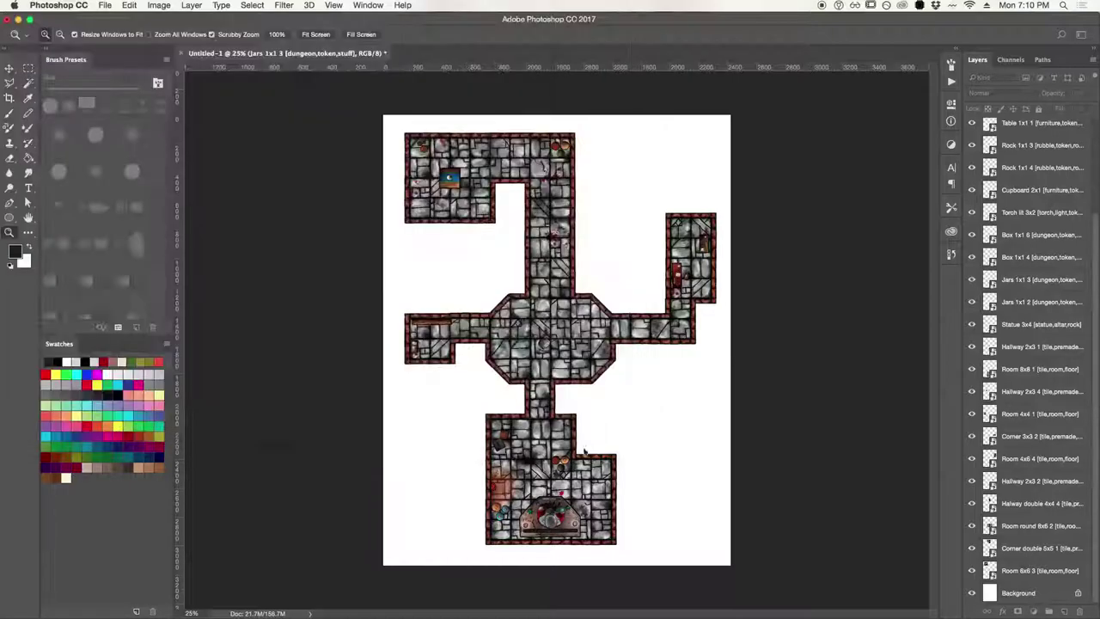
# Hide the Background layer, try PNG in Export As and cancel, then start text above the map
pyautogui.click(971, 593)
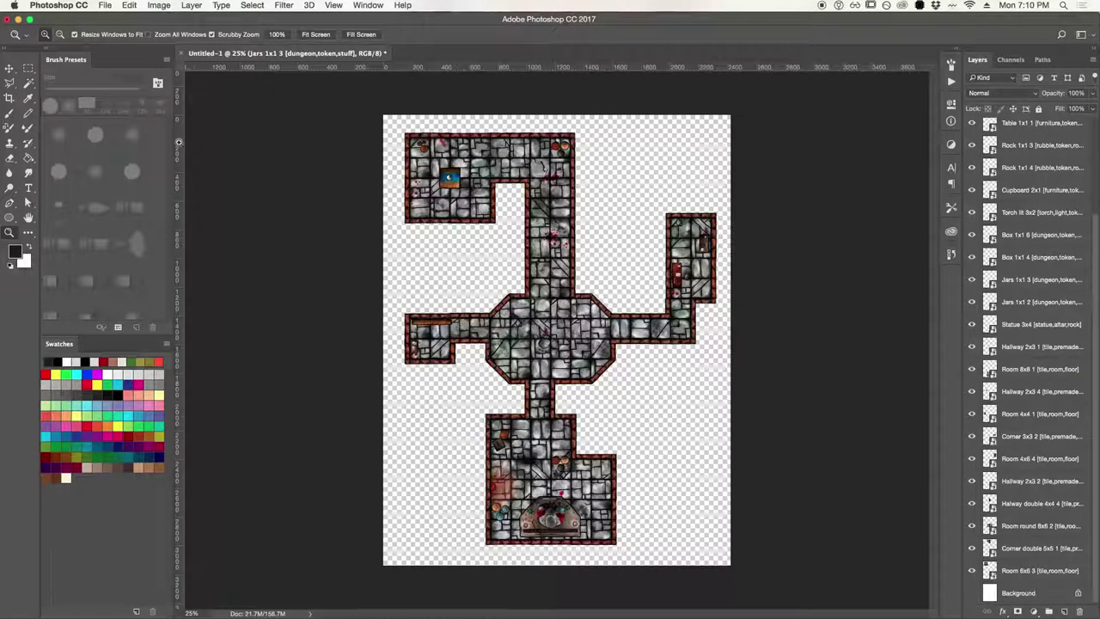
pyautogui.click(105, 5)
pyautogui.moveTo(121, 163)
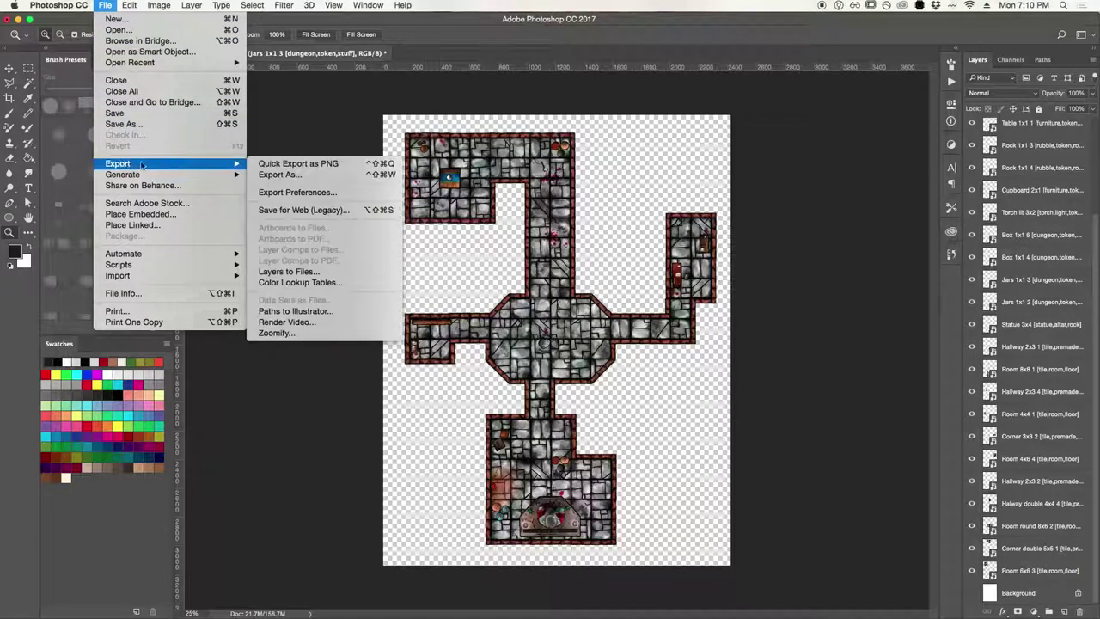
pyautogui.click(296, 177)
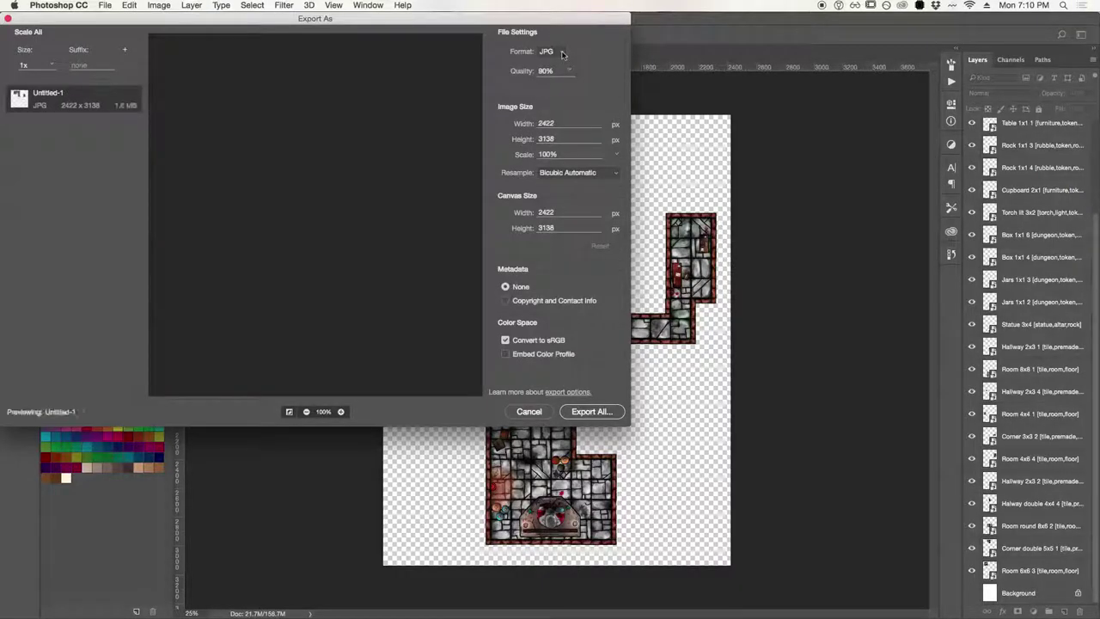
pyautogui.click(559, 53)
pyautogui.click(552, 63)
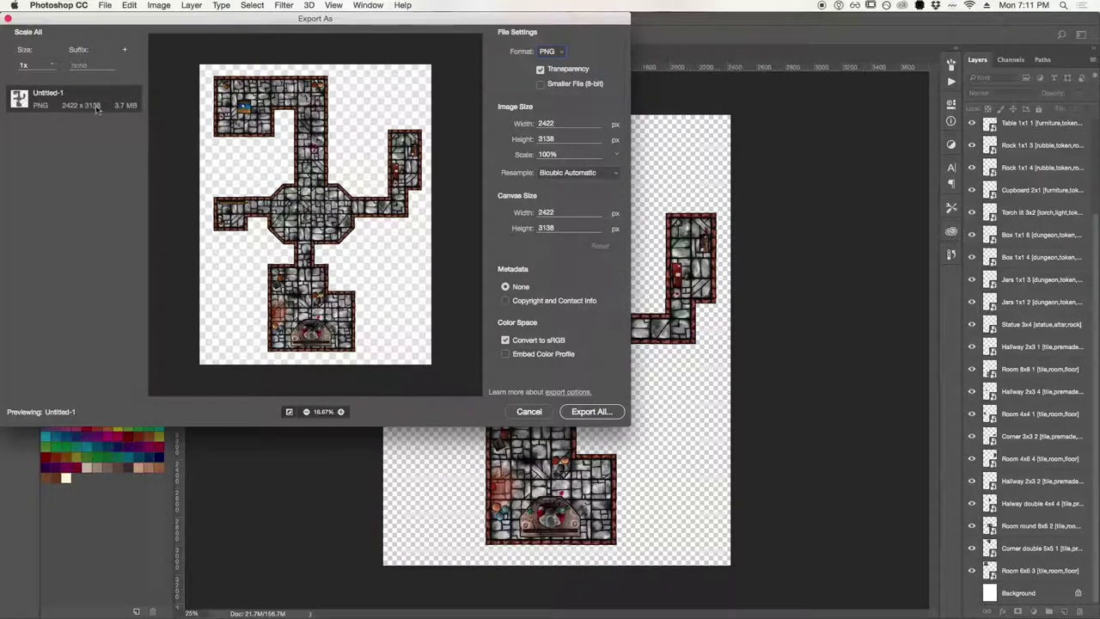
pyautogui.click(527, 412)
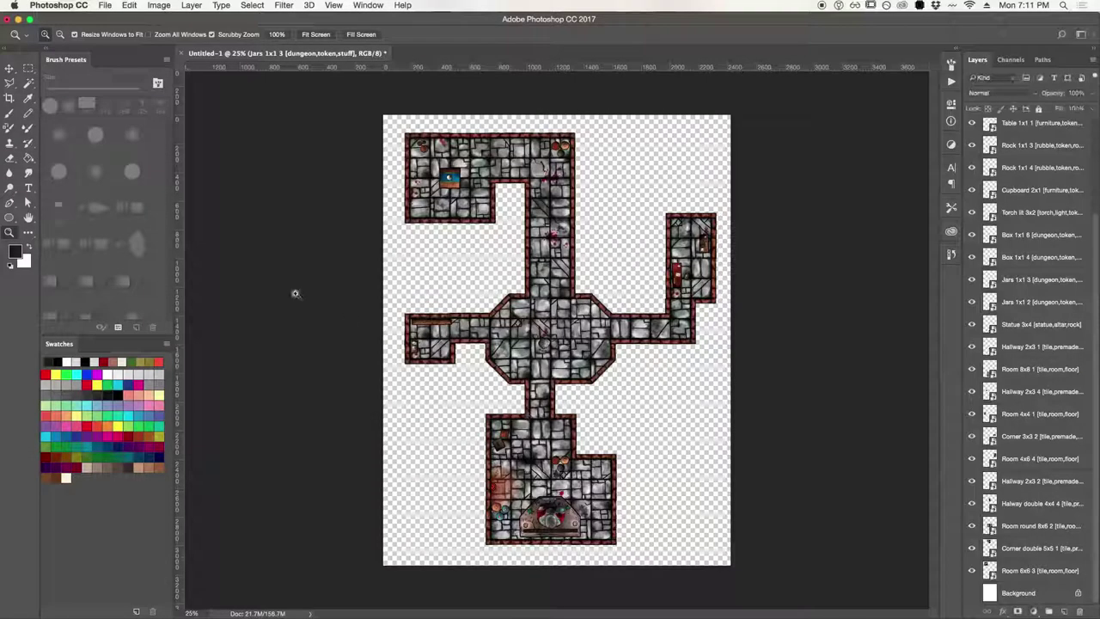
pyautogui.press('t')
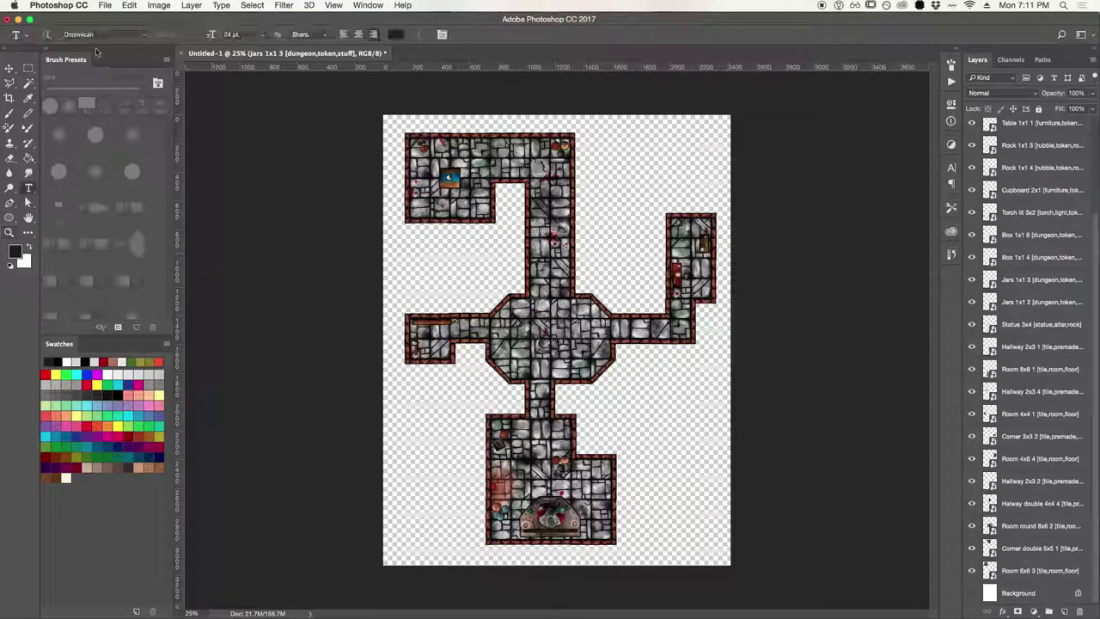
pyautogui.click(595, 138)
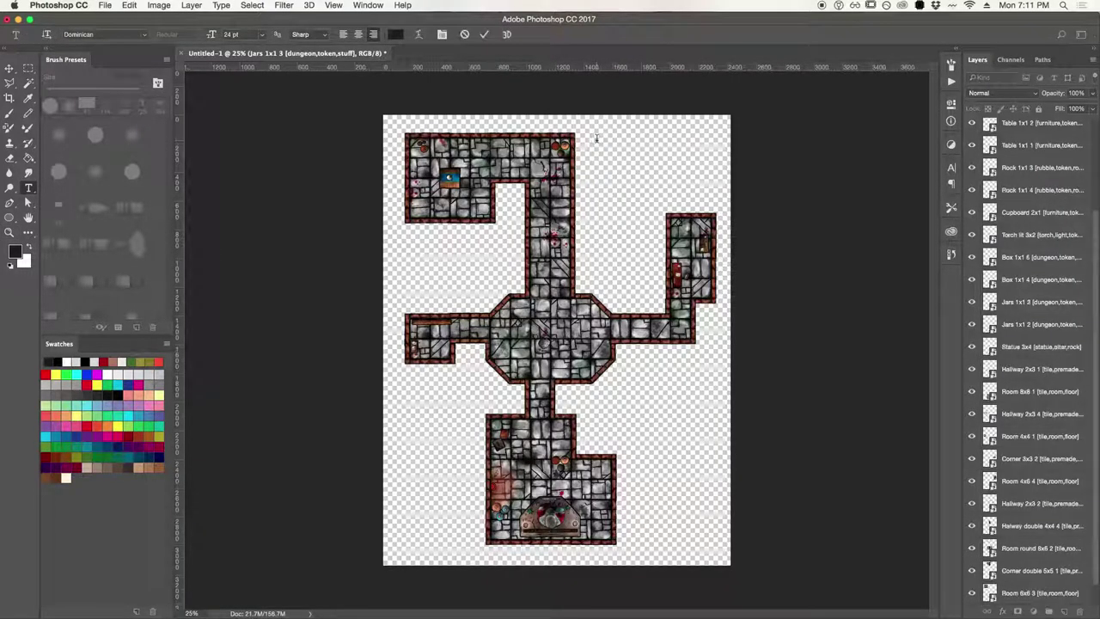